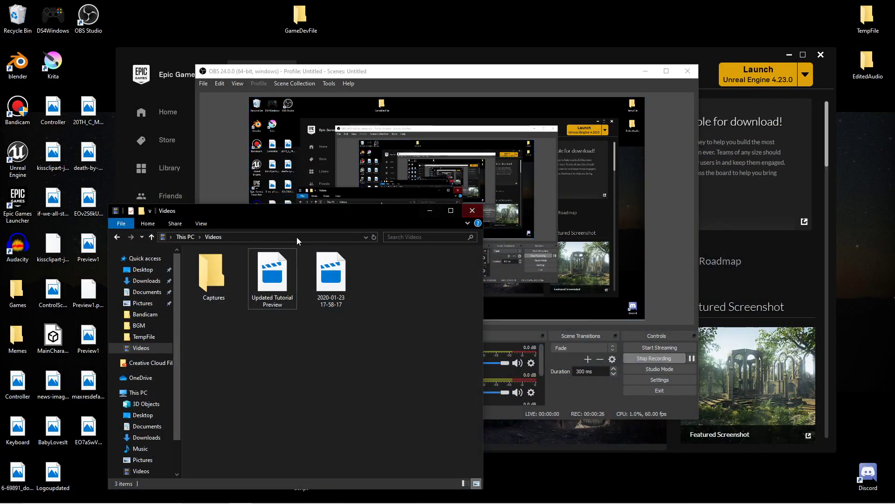
# Step: Clear away the Videos folder and OBS windows, and view the installed engine versions and projects in the Unreal Engine library
pyautogui.click(472, 210)
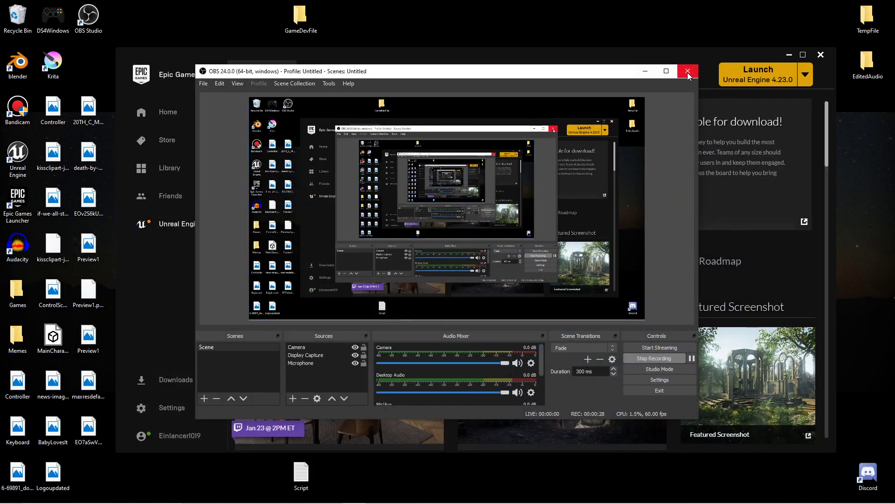
pyautogui.click(645, 70)
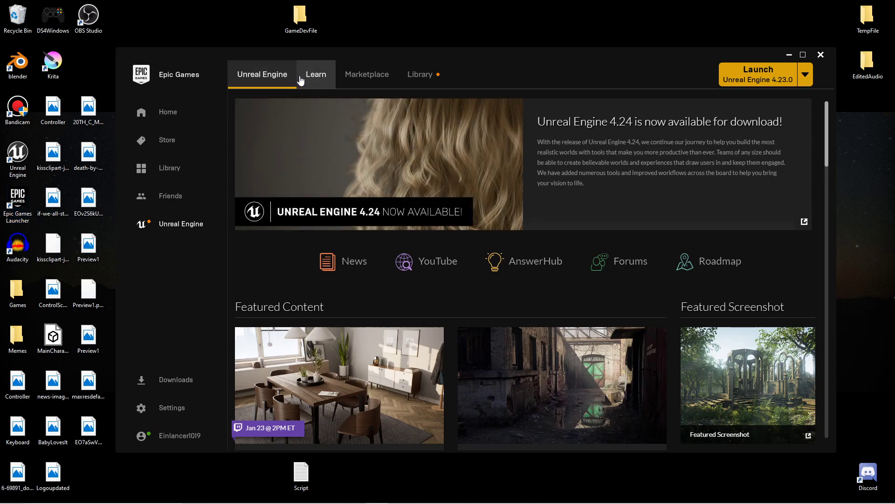
pyautogui.click(421, 75)
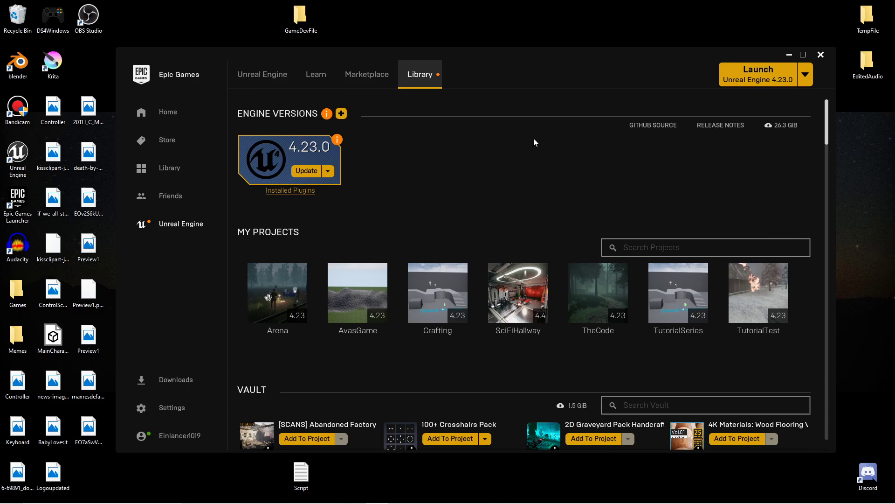
pyautogui.click(280, 83)
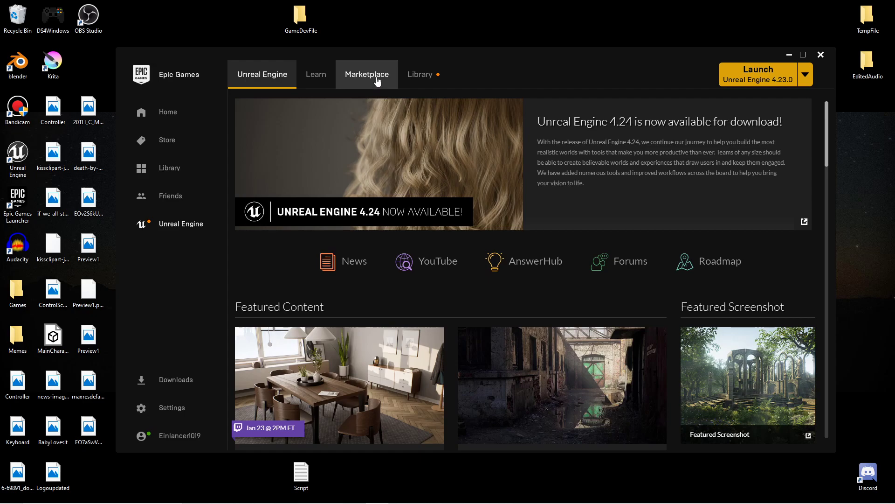
# Step: Launch Unreal Engine to bring up its project browser
pyautogui.doubleClick(18, 158)
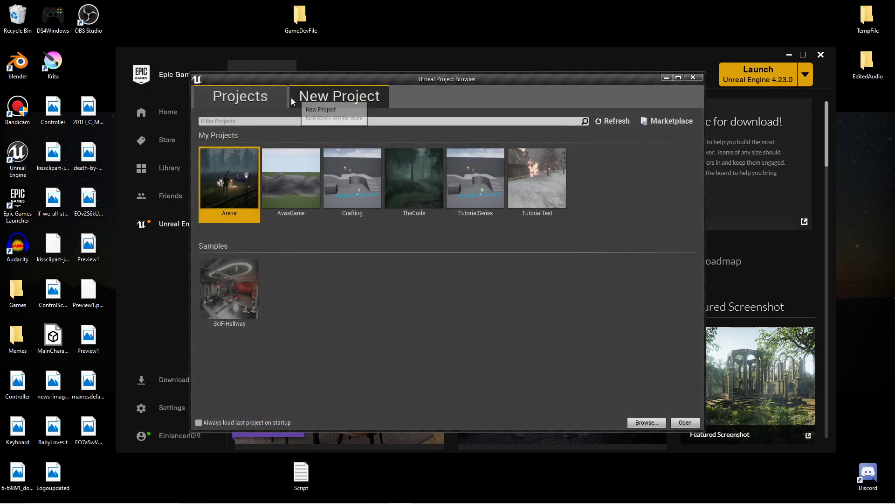
pyautogui.click(353, 99)
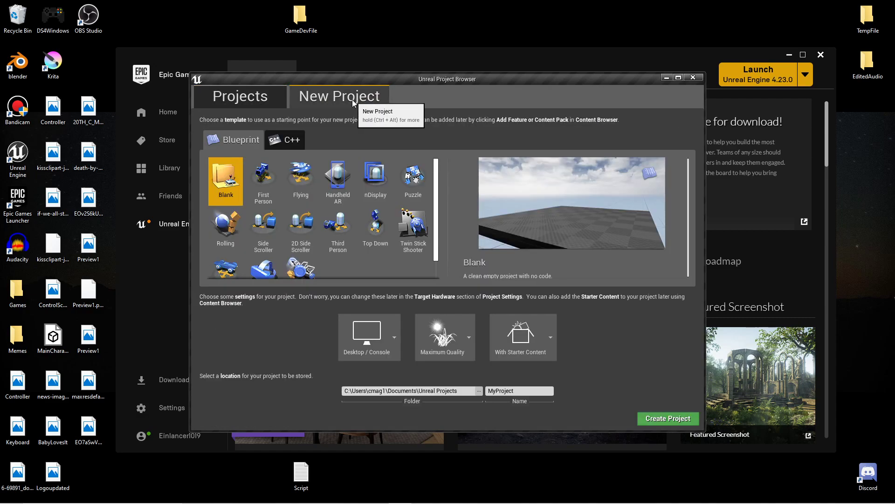
pyautogui.click(344, 234)
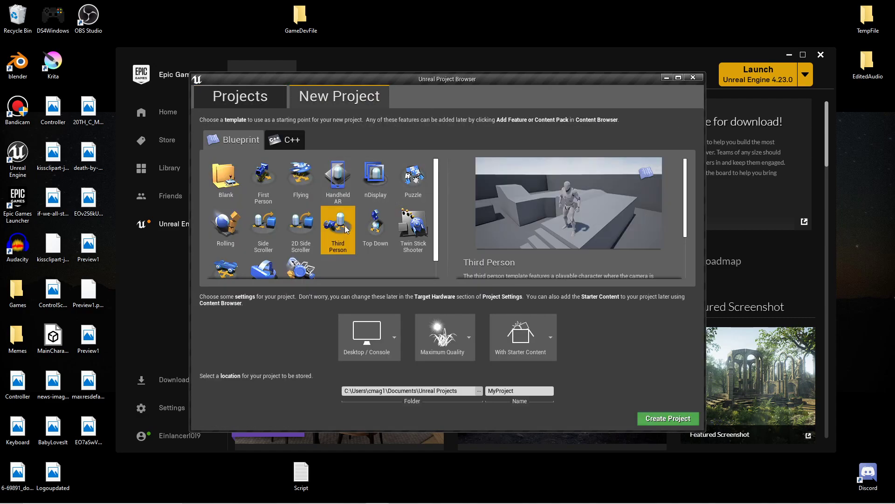
pyautogui.moveTo(422, 77); pyautogui.dragTo(390, 82)
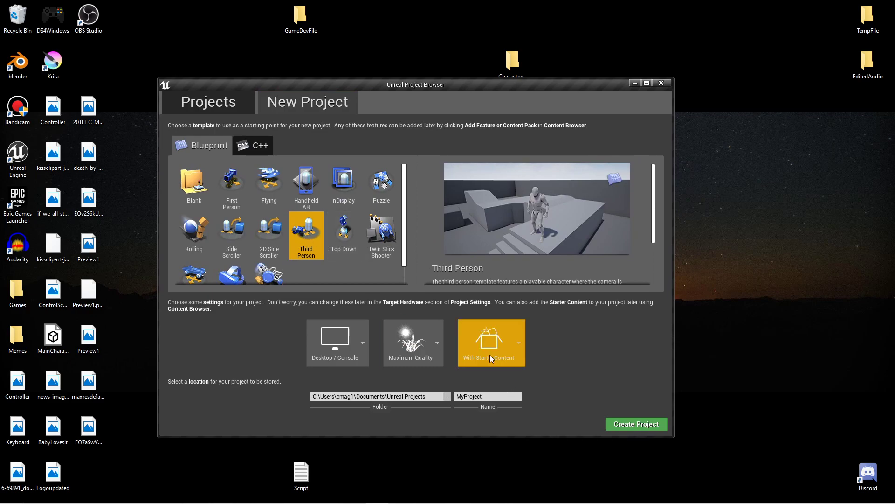
pyautogui.click(458, 395)
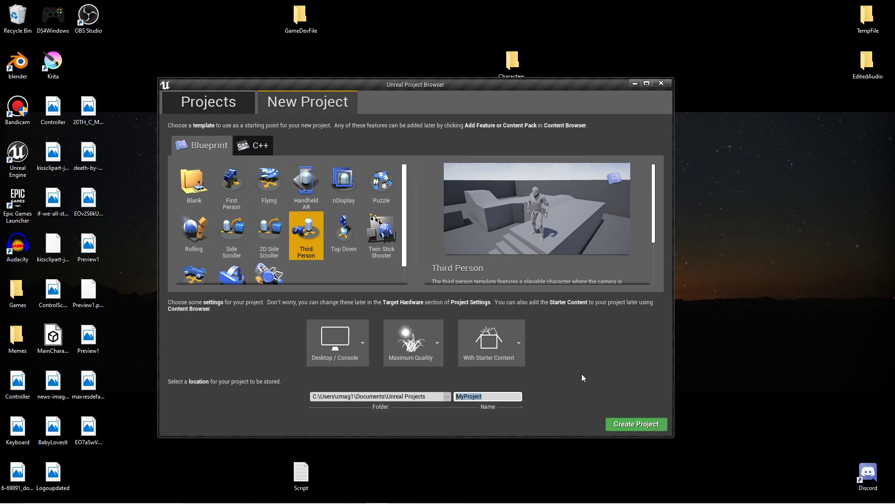
# Step: Open the existing TutorialSeries project from the saved projects
pyautogui.click(199, 108)
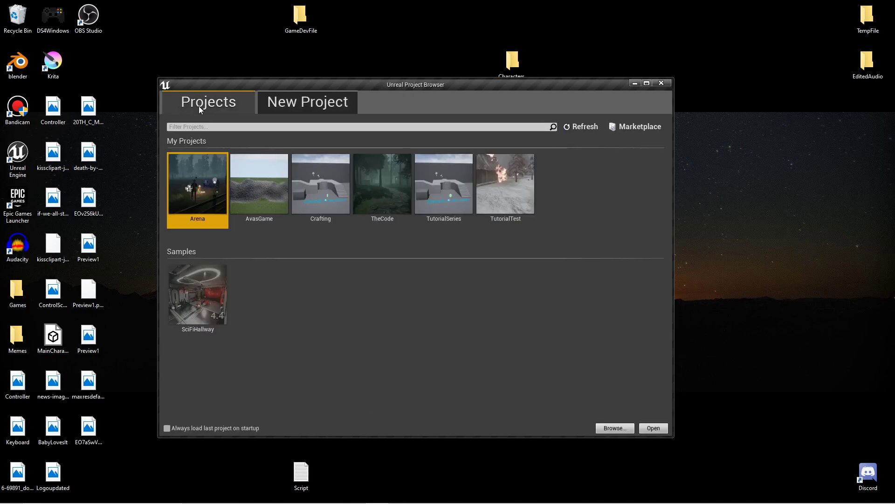
pyautogui.doubleClick(459, 186)
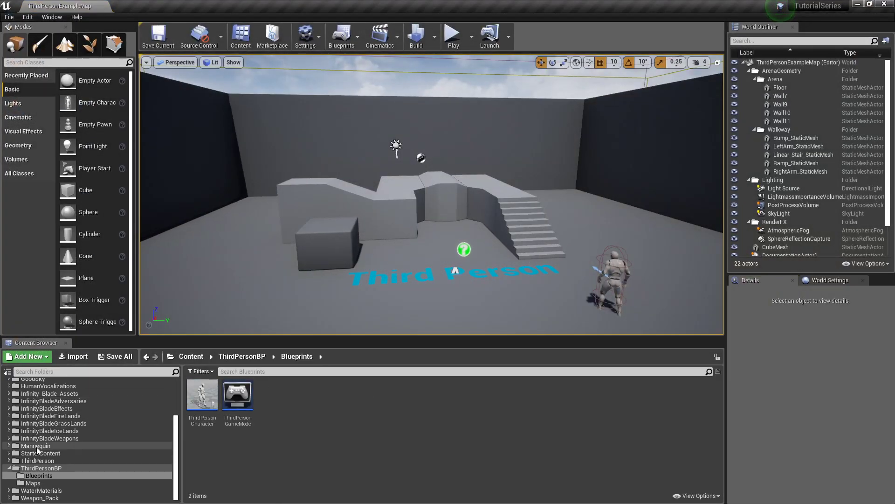
# Step: Switch to the Epic Games Launcher and open the Marketplace's Permanently Free Collection
pyautogui.click(857, 4)
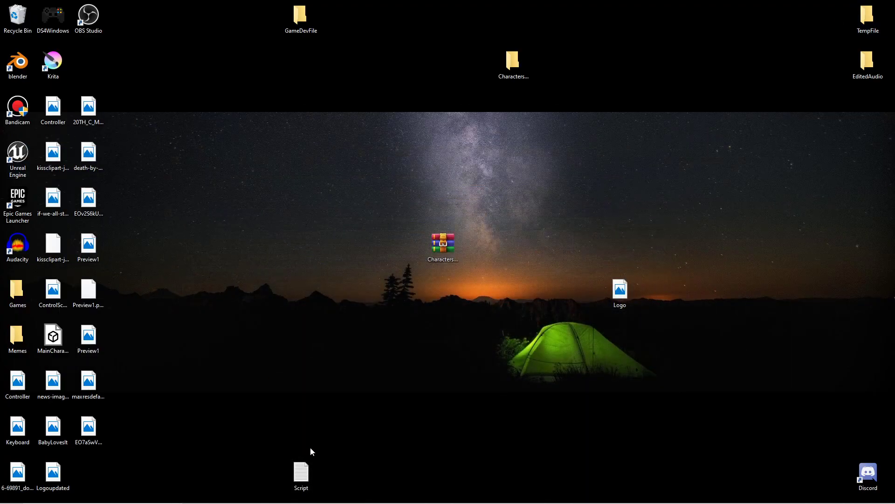
pyautogui.doubleClick(20, 202)
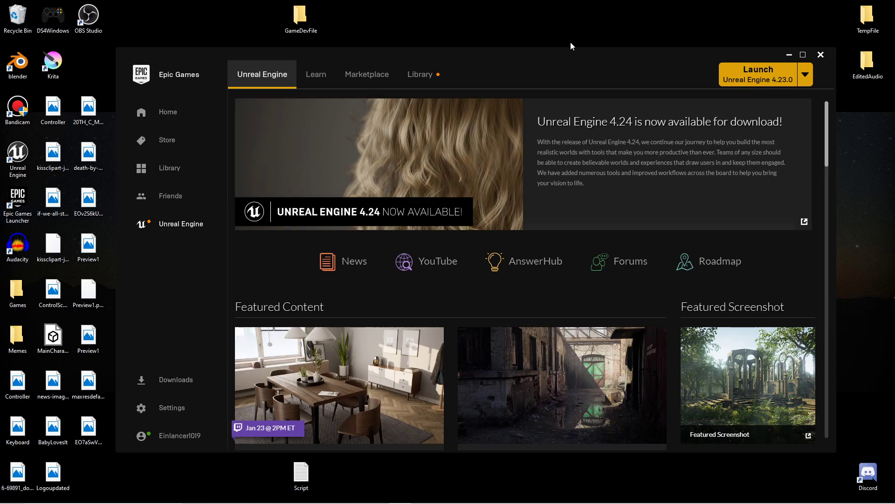
pyautogui.click(373, 79)
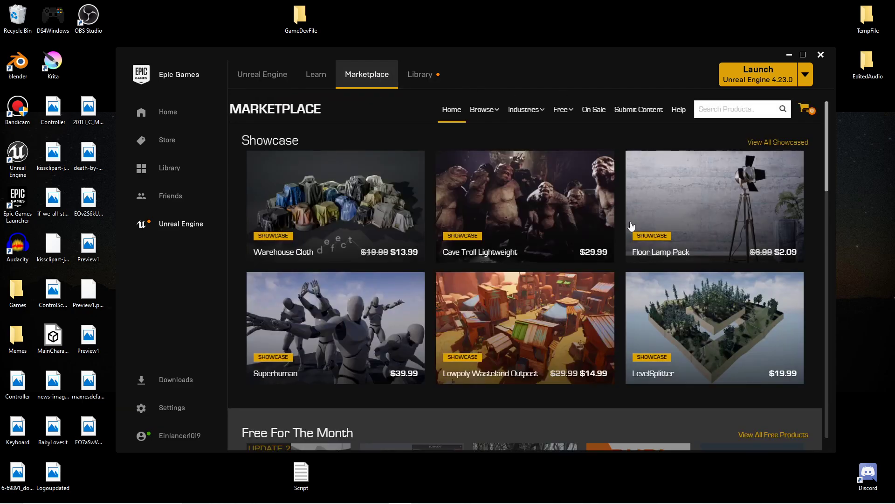
pyautogui.moveTo(713, 310)
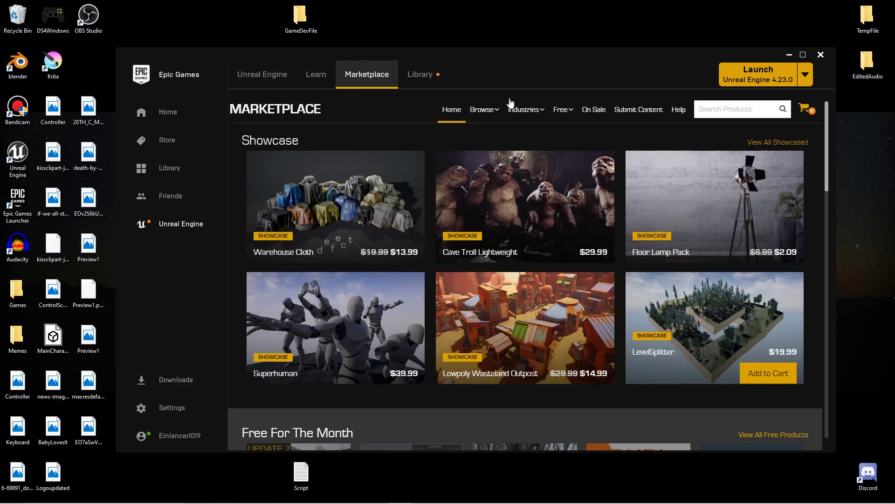
pyautogui.moveTo(570, 114)
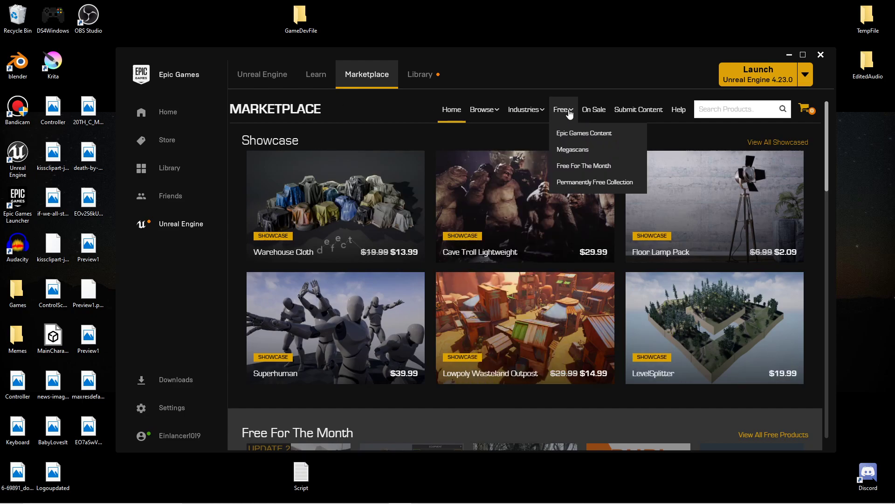
pyautogui.click(603, 184)
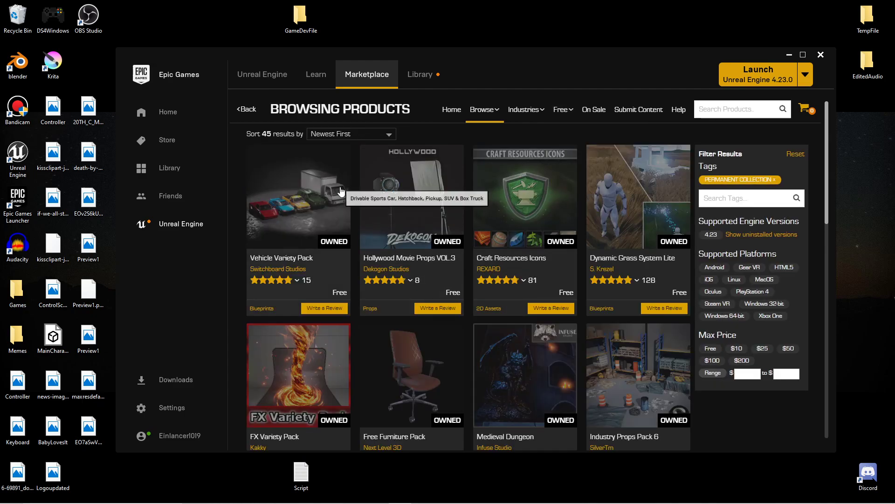
# Step: Examine the free asset packs on the first page of the Permanently Free Collection
pyautogui.scroll(-5, 471, 182)
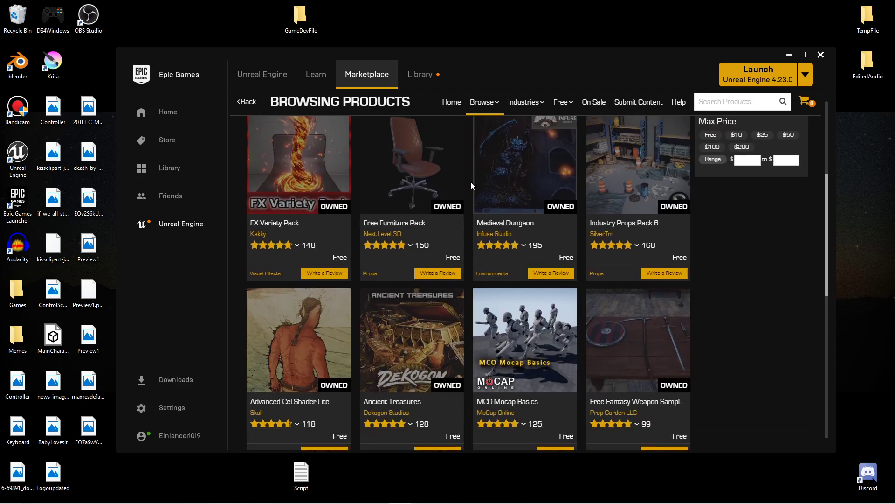
pyautogui.scroll(-5, 471, 185)
pyautogui.scroll(2, 471, 185)
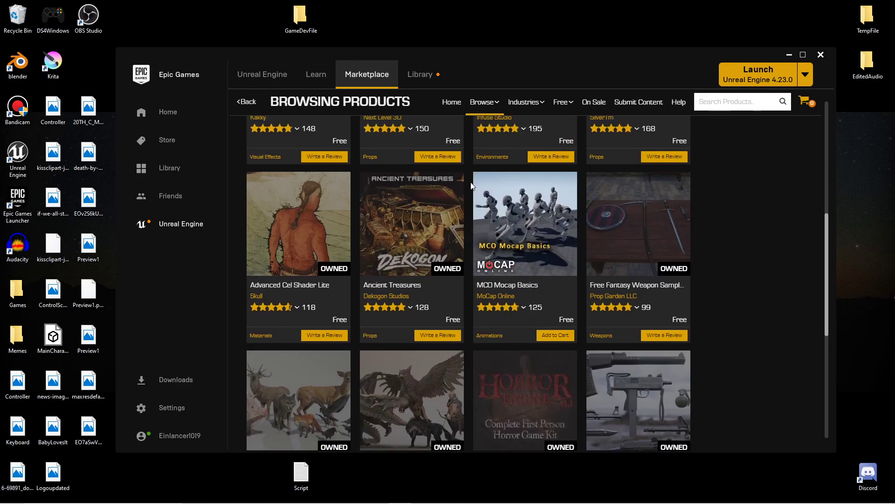
pyautogui.scroll(4, 471, 184)
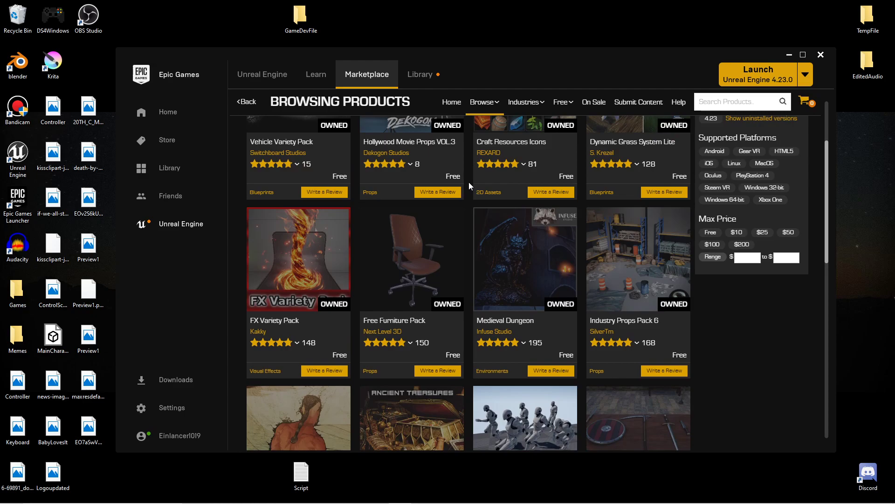
pyautogui.scroll(-4, 469, 183)
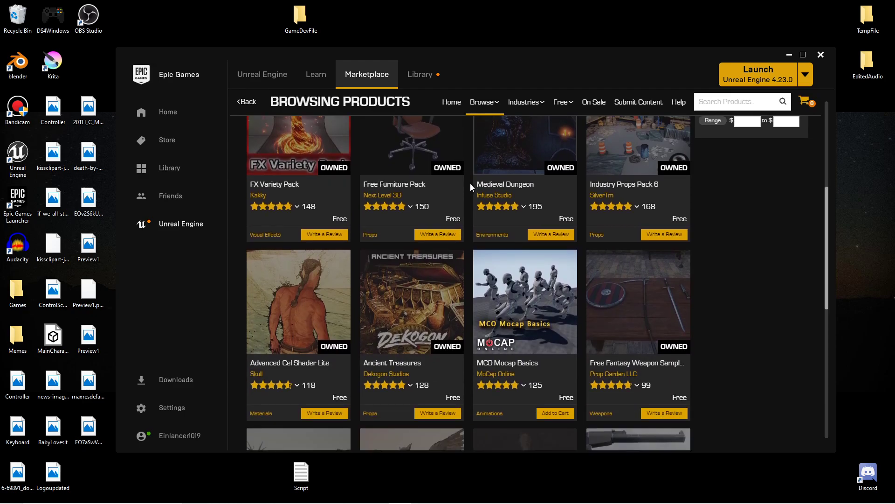
pyautogui.scroll(-1, 470, 183)
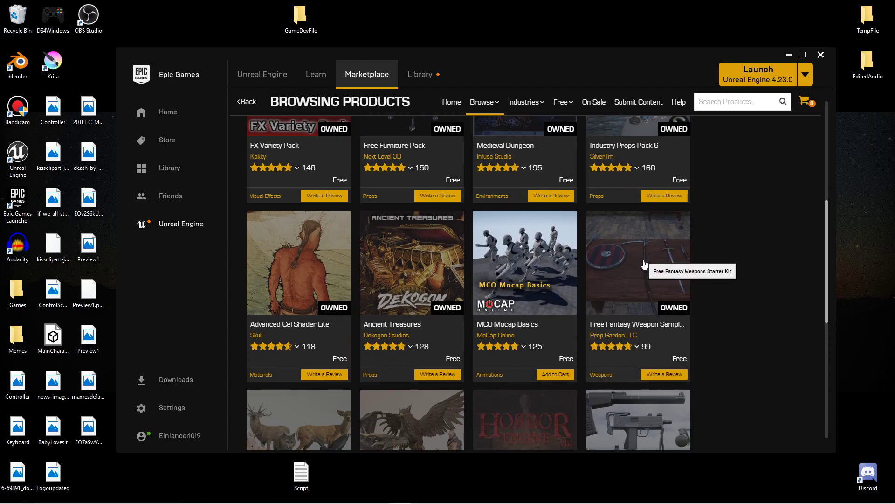
pyautogui.scroll(-7, 723, 245)
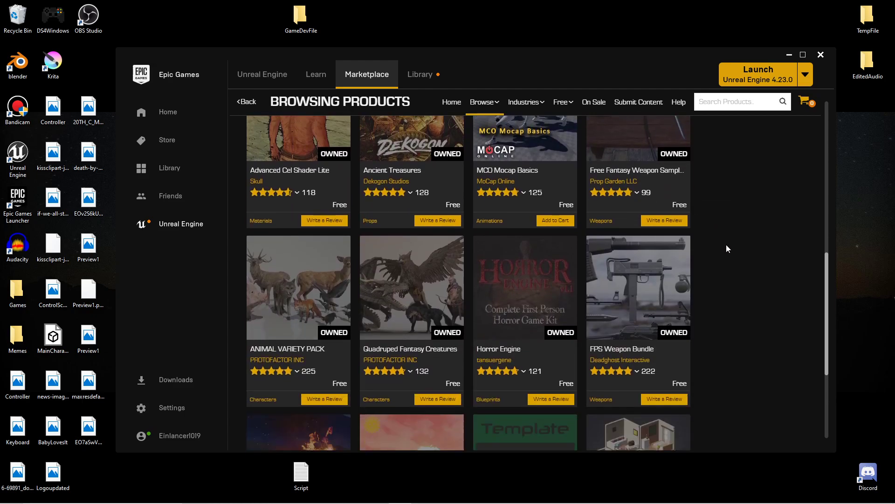
pyautogui.scroll(-2, 732, 246)
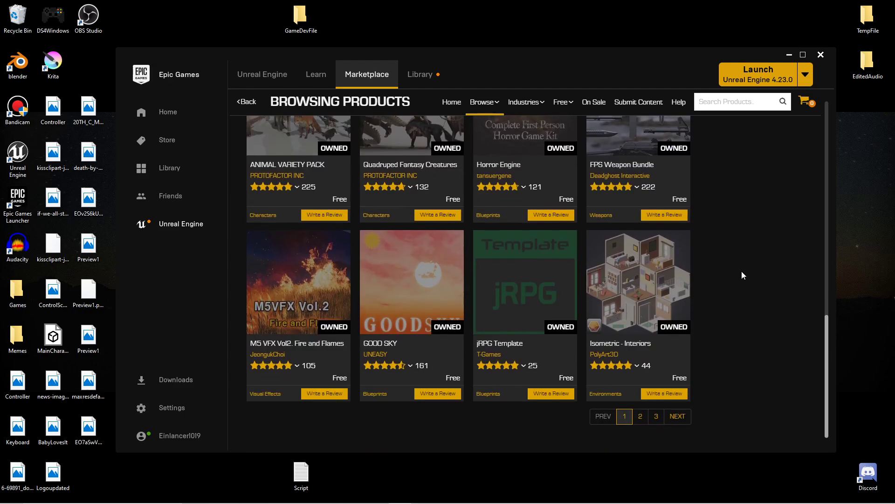
pyautogui.scroll(3, 739, 274)
pyautogui.scroll(8, 737, 280)
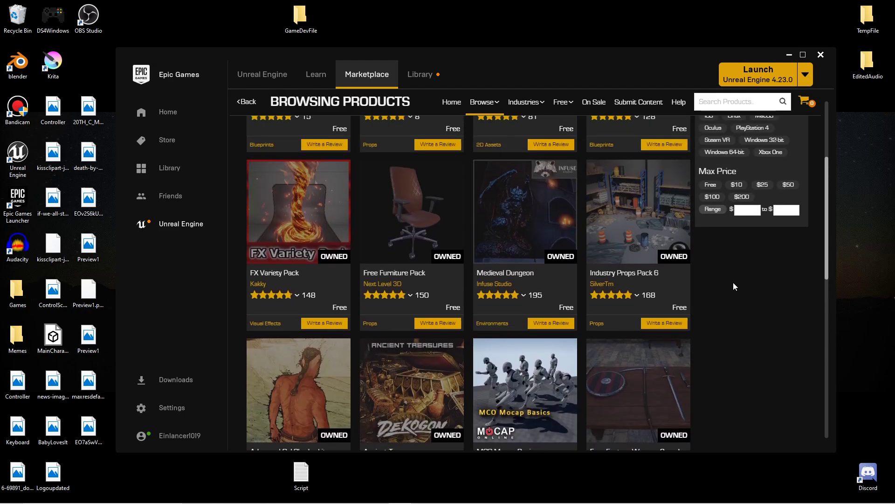
pyautogui.scroll(-4, 733, 284)
pyautogui.scroll(3, 730, 290)
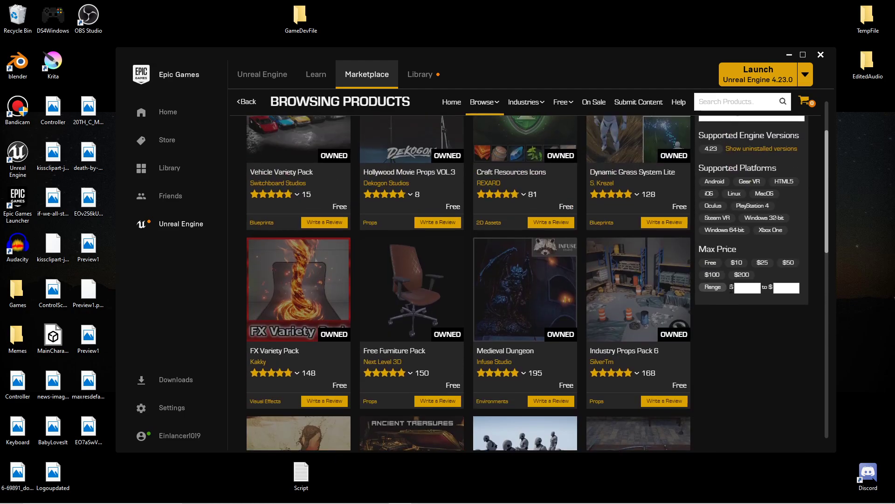
pyautogui.scroll(-8, 726, 333)
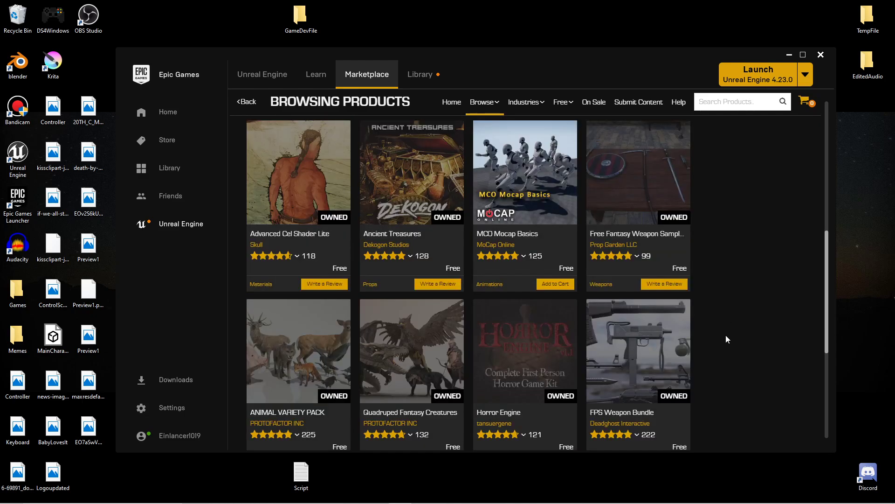
pyautogui.scroll(-2, 727, 337)
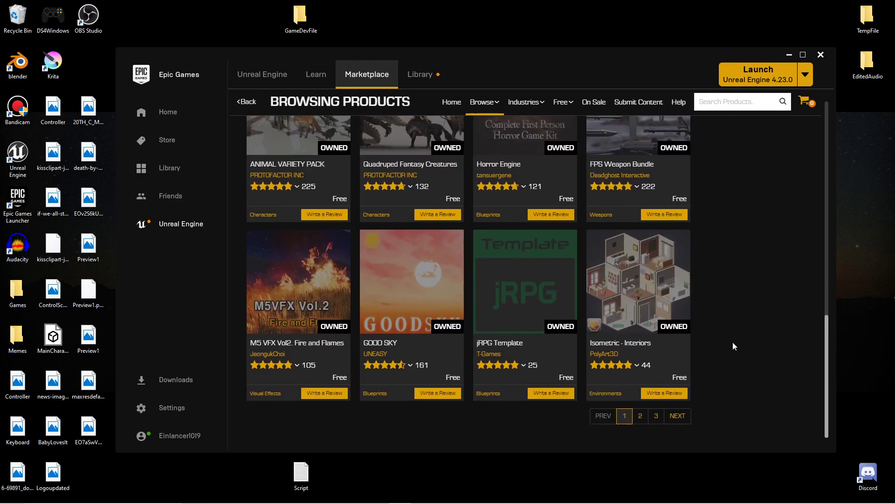
# Step: Examine the free asset packs on pages 2 and 3 of the Permanently Free Collection
pyautogui.click(640, 416)
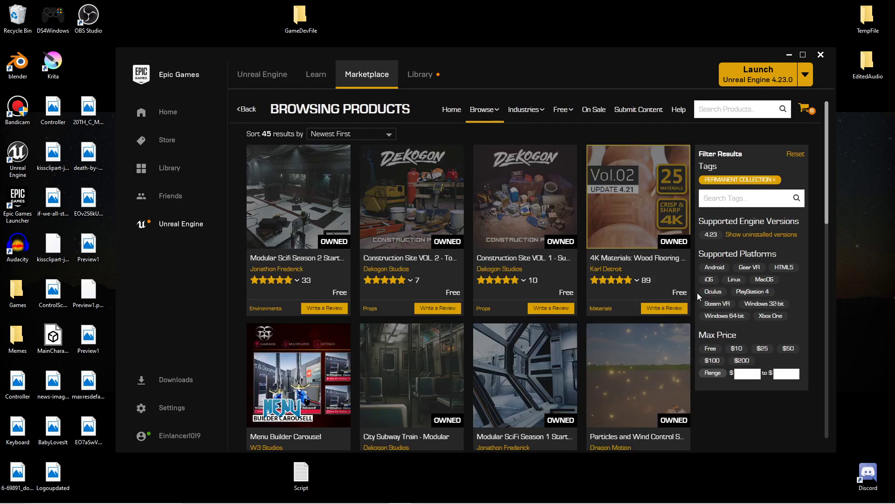
pyautogui.scroll(-5, 692, 288)
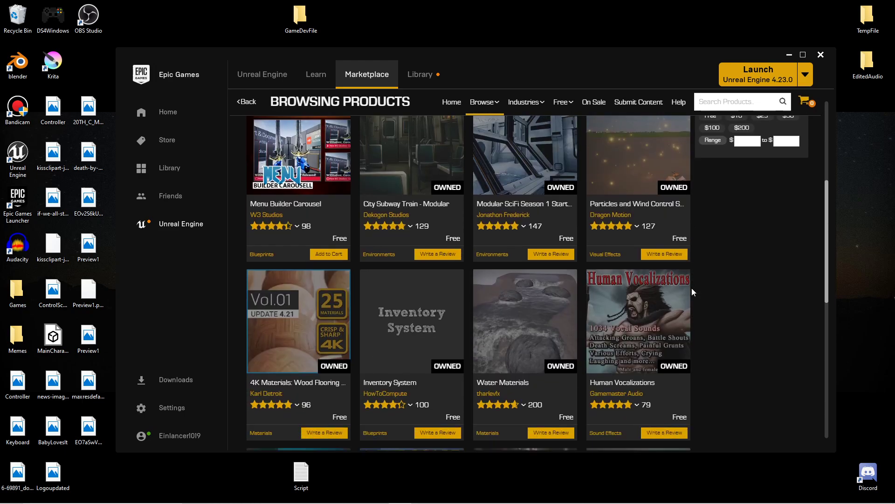
pyautogui.scroll(-6, 692, 287)
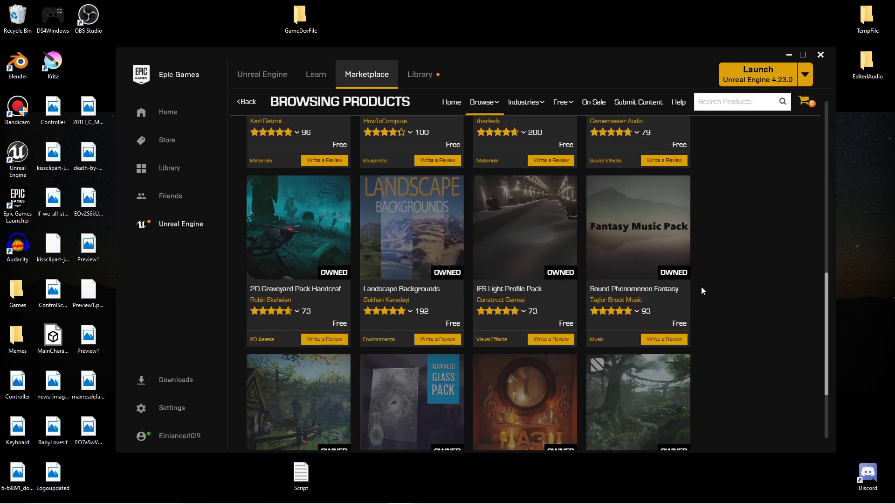
pyautogui.scroll(-1, 701, 286)
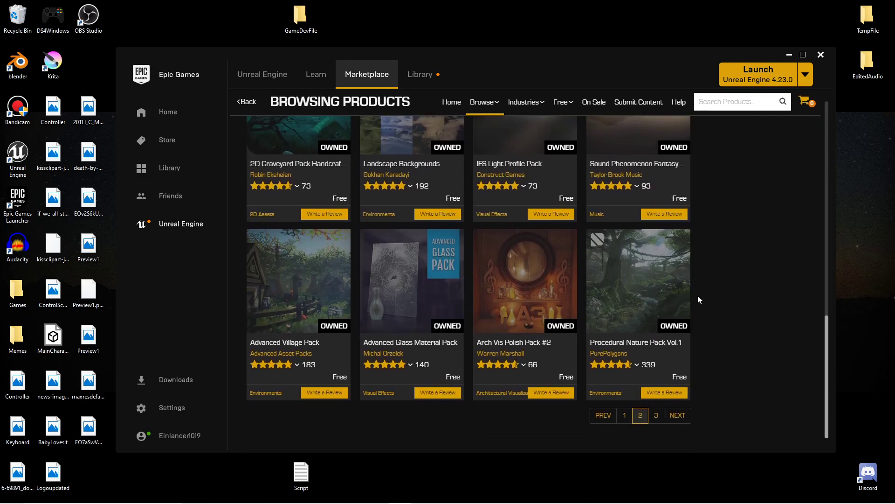
pyautogui.click(661, 415)
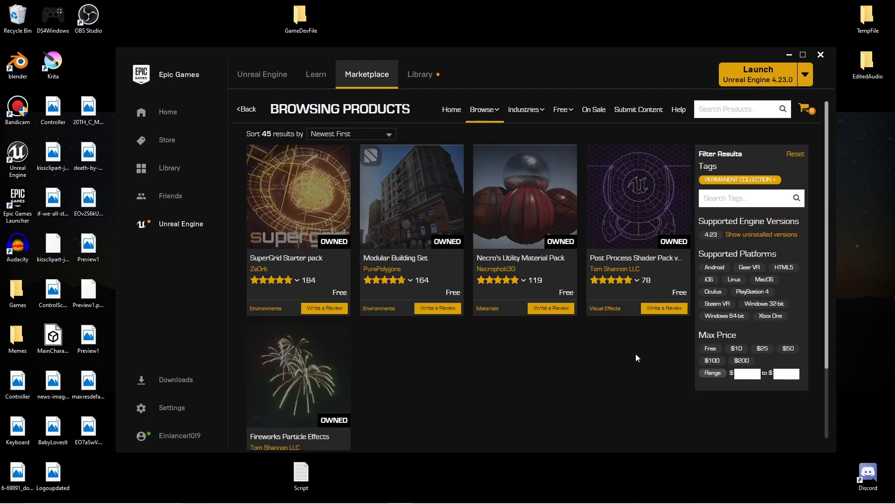
# Step: Show the free Epic Games Content offered in the Marketplace
pyautogui.moveTo(563, 109)
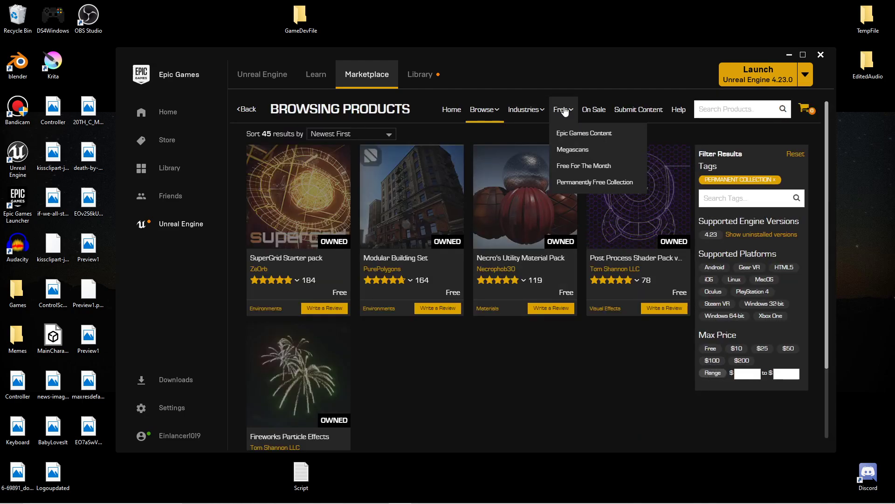
pyautogui.click(572, 135)
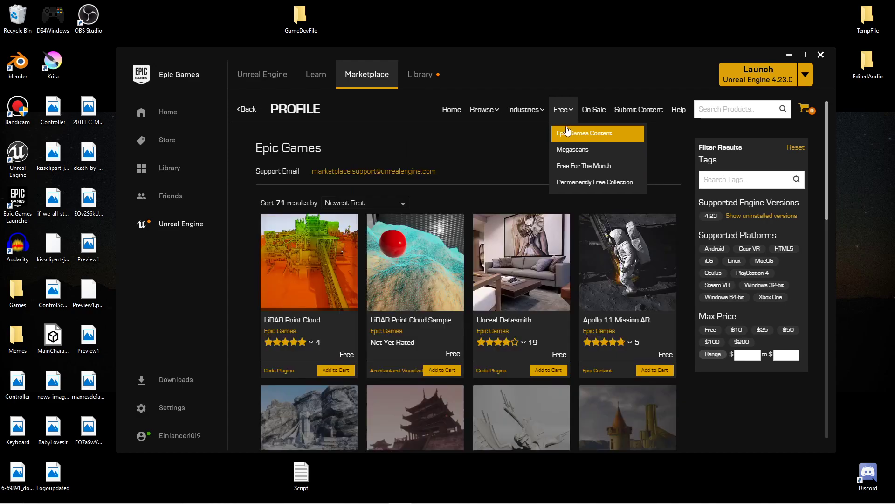
# Step: Search the Marketplace for "infinity"
pyautogui.click(751, 109)
pyautogui.write('infinity')
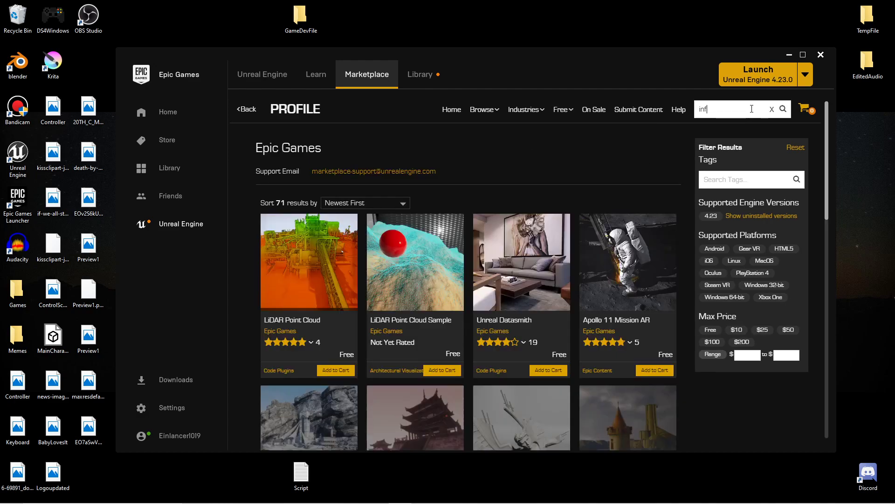
pyautogui.press('Return')
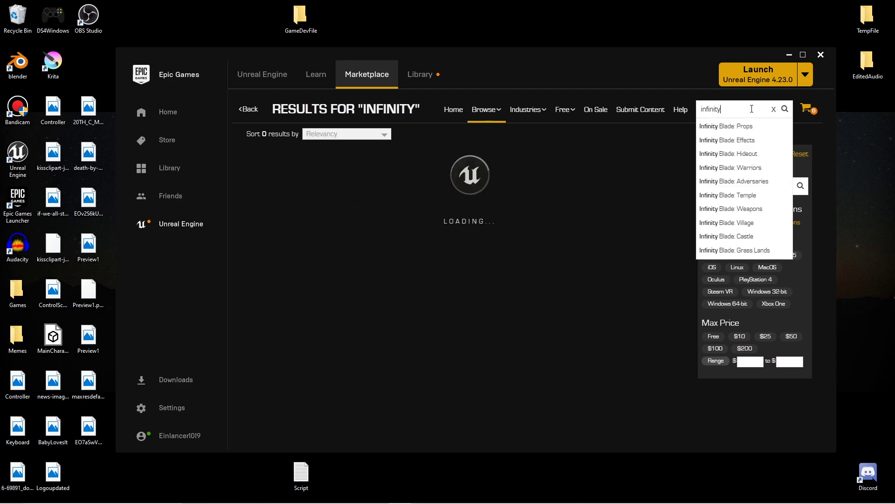
pyautogui.click(555, 132)
# Step: Examine the free Infinity Blade asset packs in the Marketplace search results
pyautogui.scroll(-3, 648, 212)
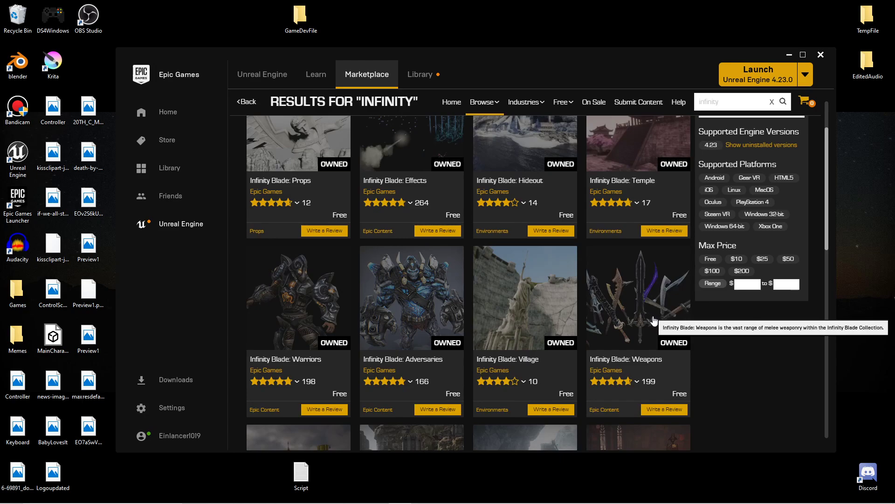
pyautogui.scroll(-1, 659, 313)
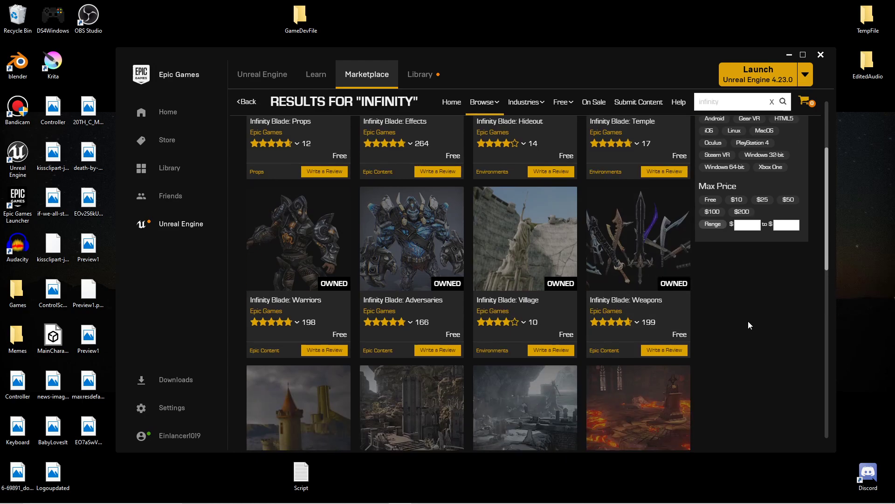
pyautogui.scroll(-2, 749, 320)
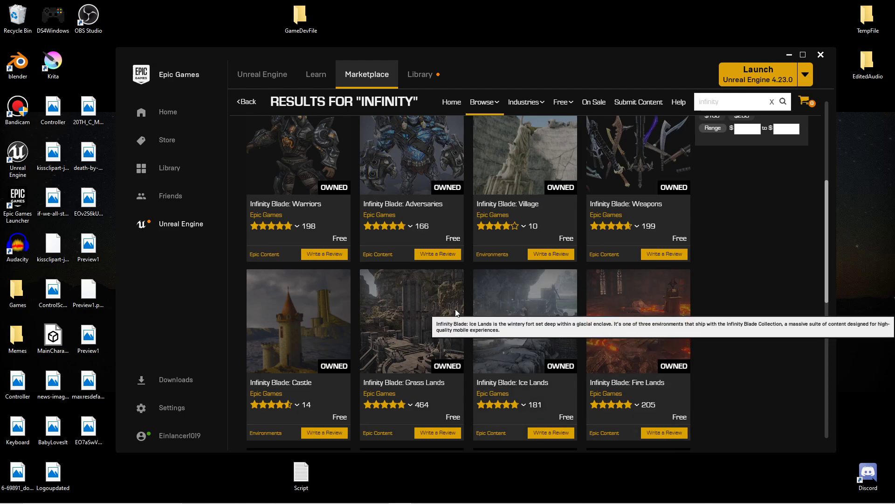
pyautogui.scroll(2, 365, 328)
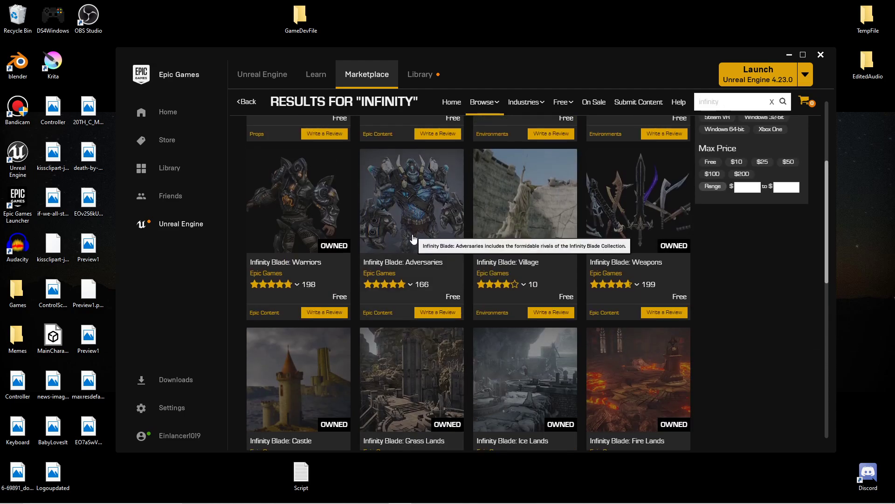
pyautogui.scroll(5, 413, 239)
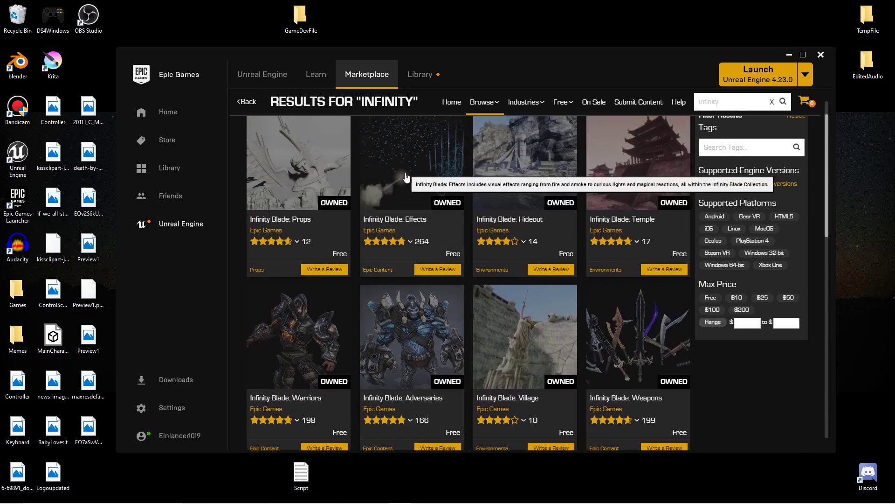
pyautogui.scroll(-13, 402, 232)
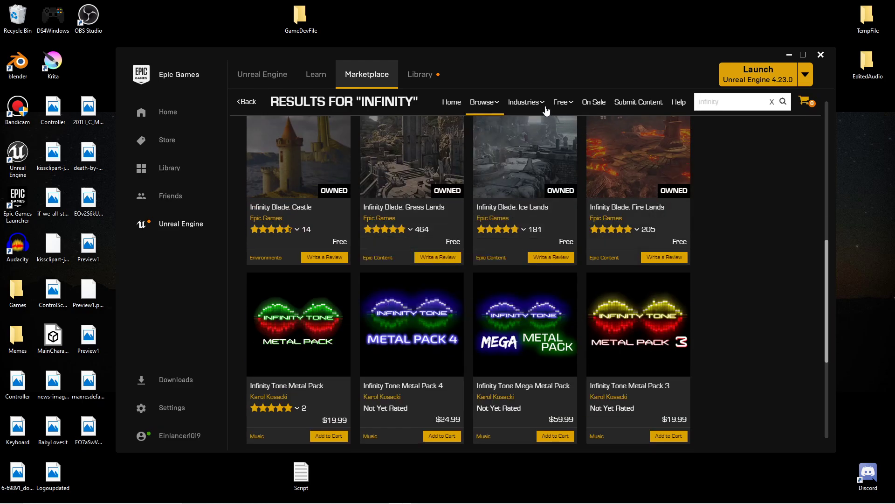
# Step: Return to the Permanently Free Collection and review the asset packs on its first page
pyautogui.moveTo(562, 102)
pyautogui.click(583, 175)
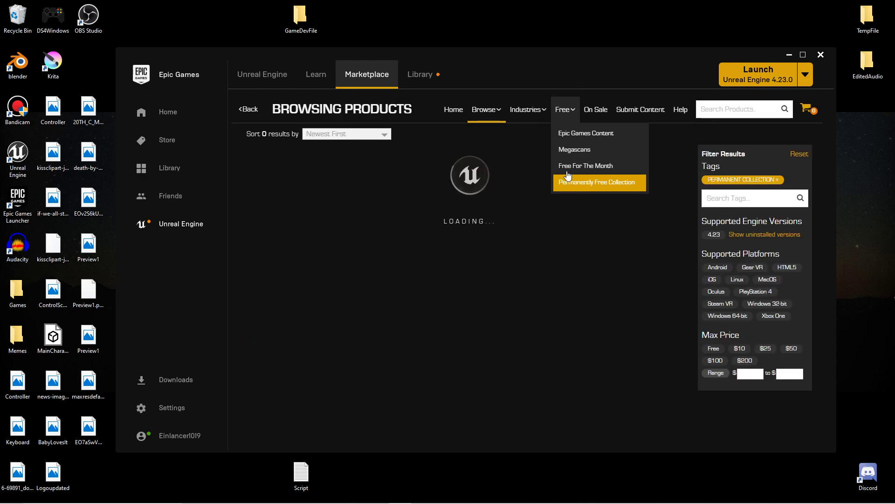
pyautogui.scroll(-5, 707, 260)
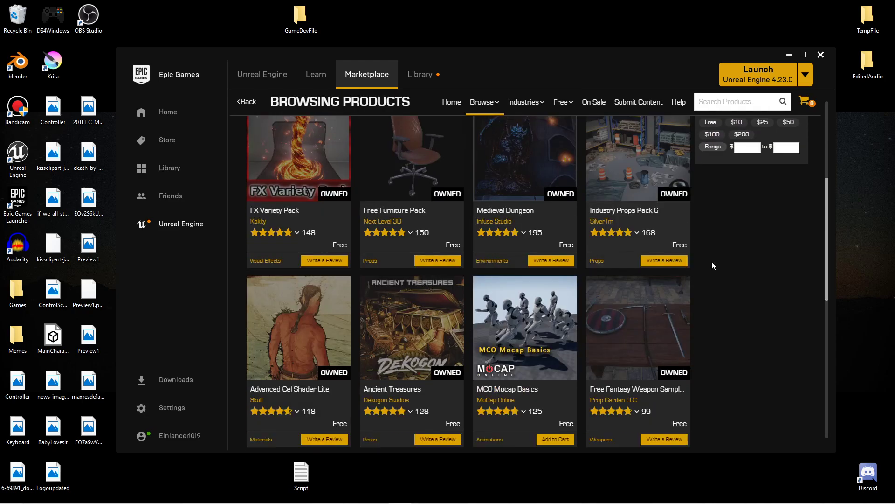
pyautogui.scroll(-2, 449, 286)
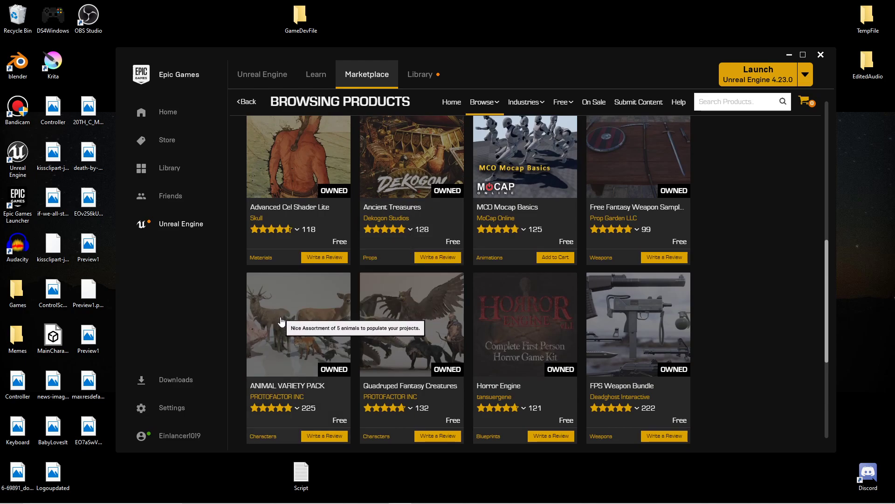
pyautogui.scroll(-1, 296, 308)
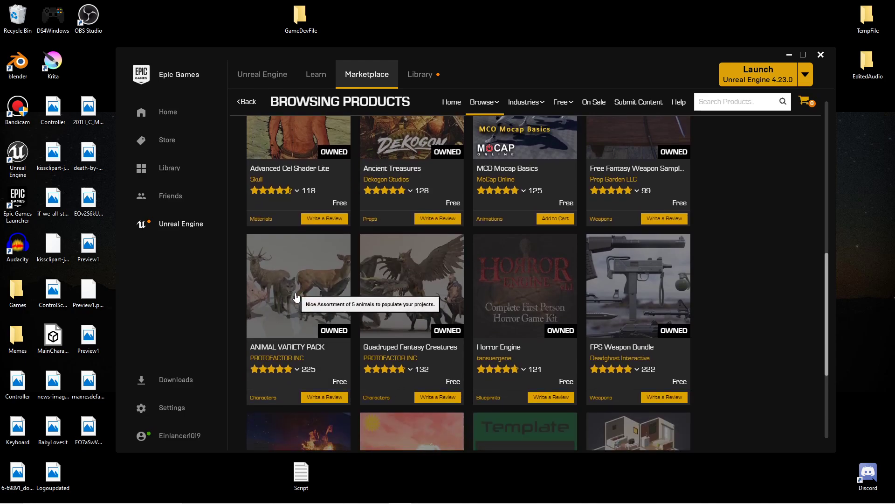
pyautogui.scroll(-3, 298, 294)
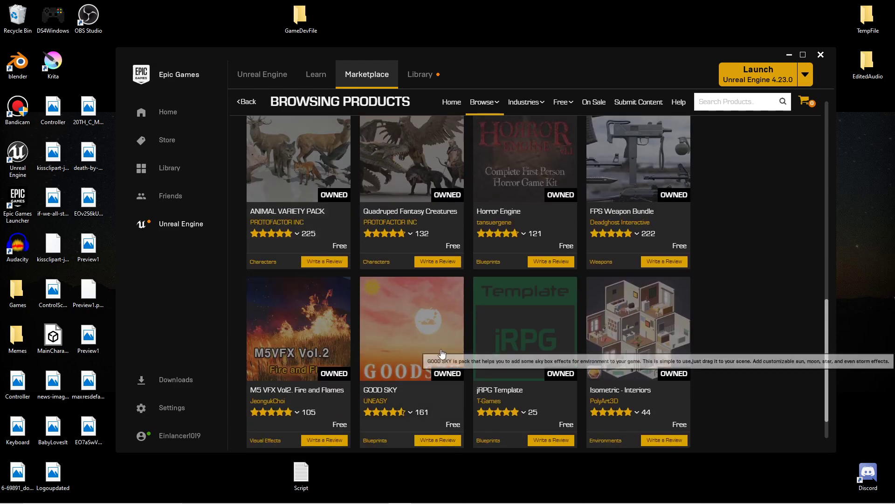
pyautogui.scroll(-1, 430, 336)
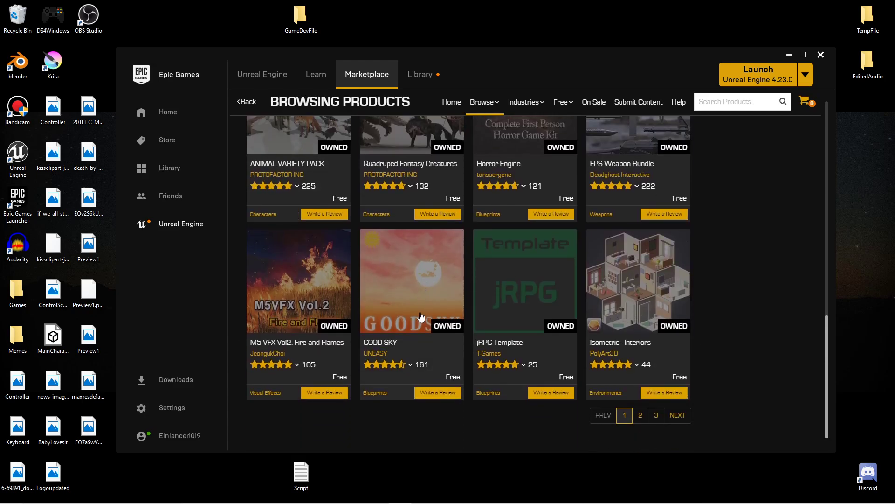
# Step: Open page 2 of the Permanently Free Collection and review its asset packs
pyautogui.click(645, 419)
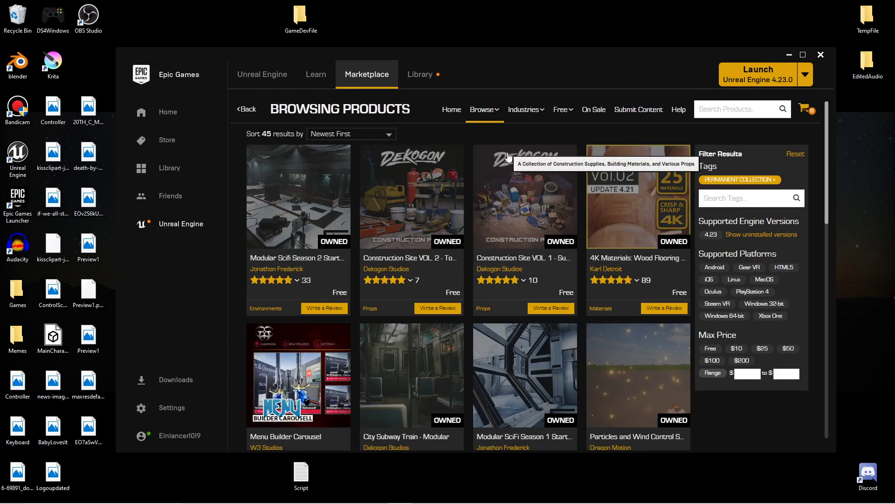
pyautogui.scroll(-5, 468, 149)
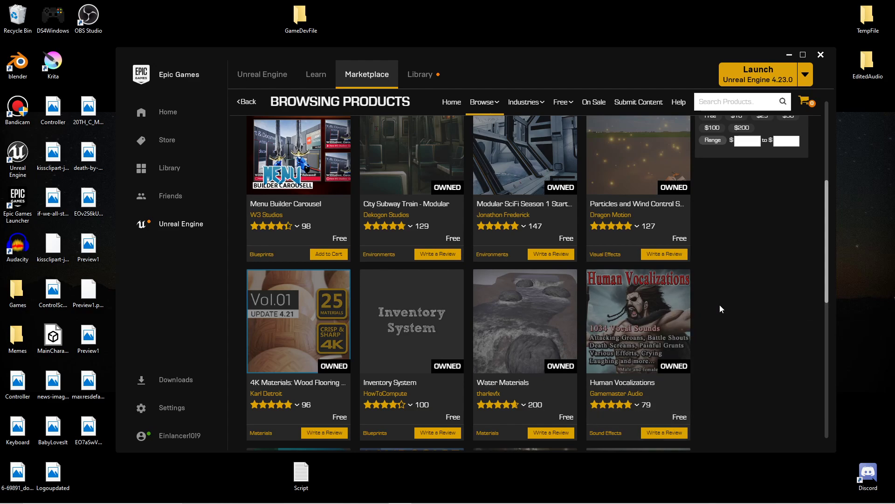
pyautogui.scroll(-3, 720, 304)
pyautogui.scroll(-2, 722, 309)
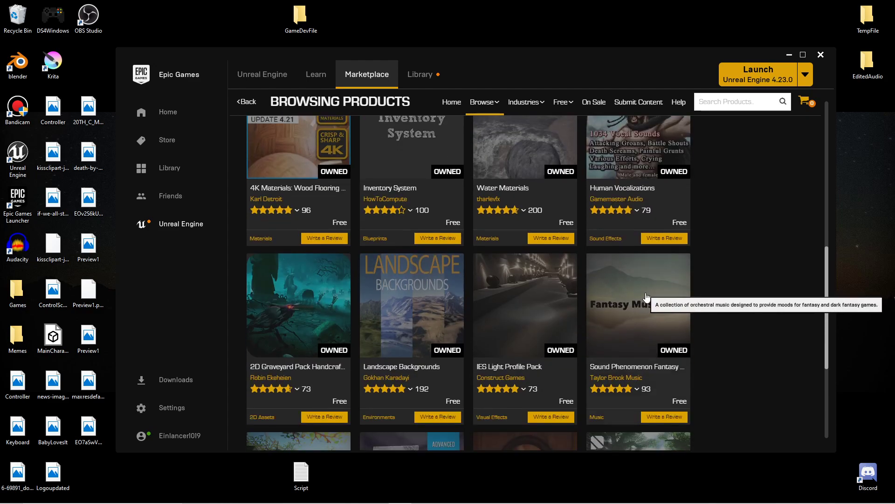
pyautogui.scroll(-5, 744, 301)
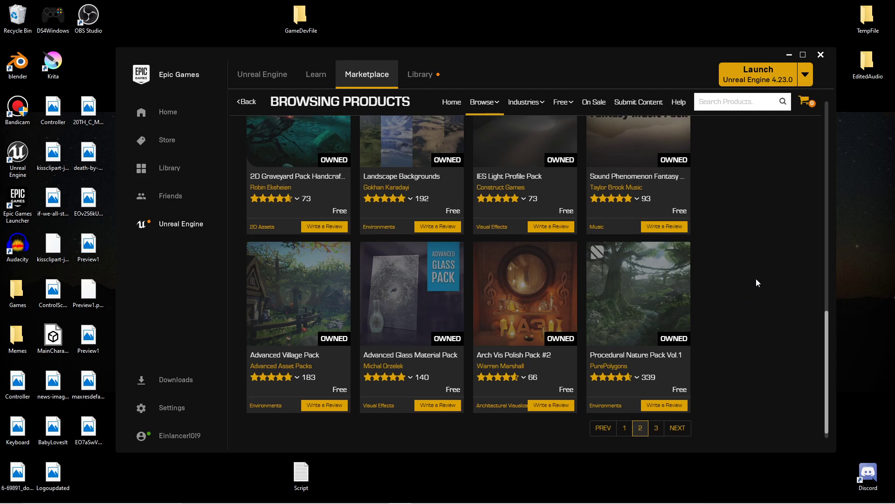
pyautogui.scroll(6, 756, 278)
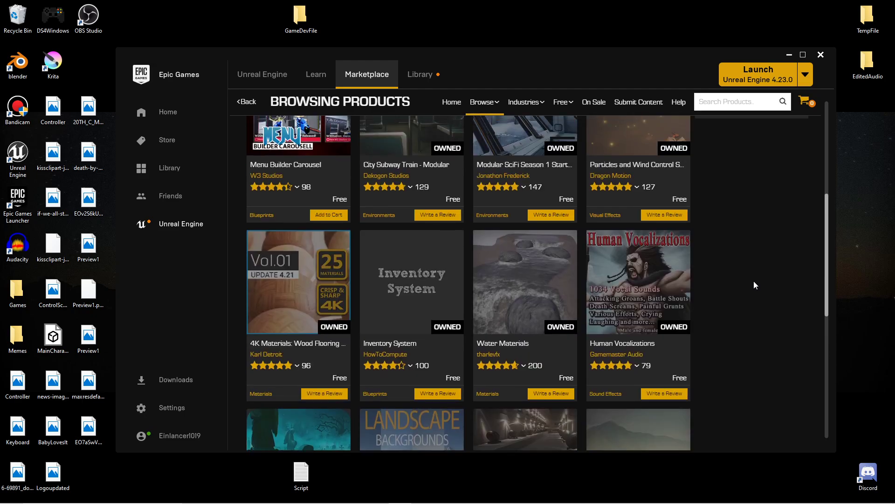
pyautogui.scroll(4, 754, 283)
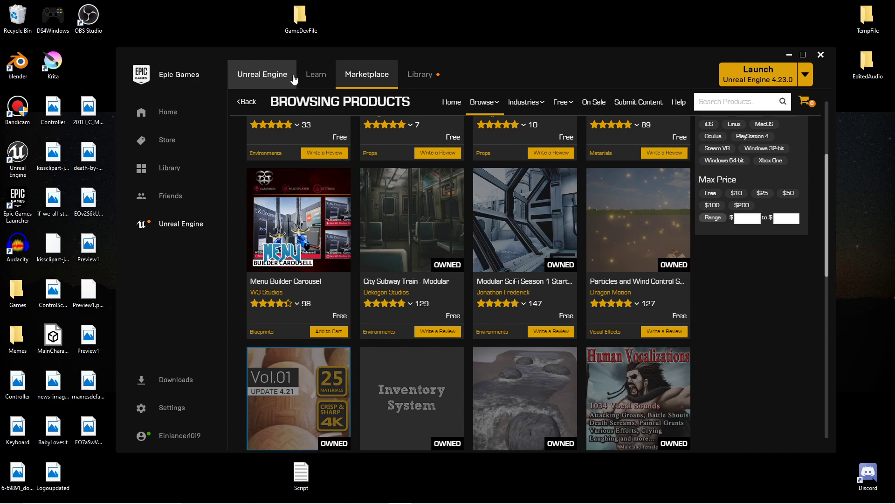
# Step: Minimize the Epic Games Launcher, switch to the Unreal Editor and look through the project's content folders
pyautogui.moveTo(563, 102)
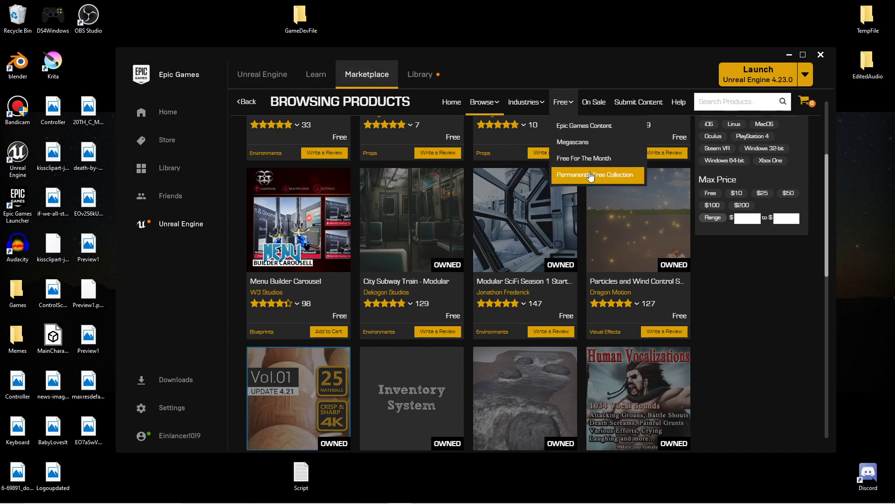
pyautogui.click(789, 55)
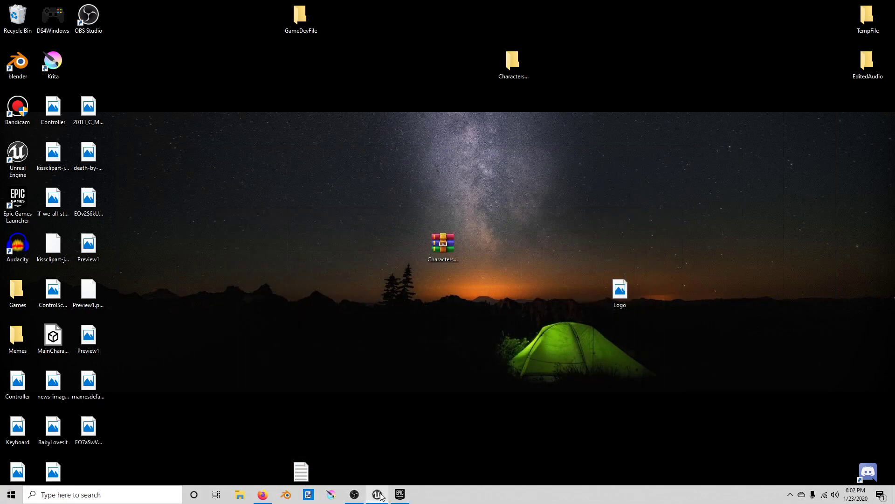
pyautogui.click(378, 494)
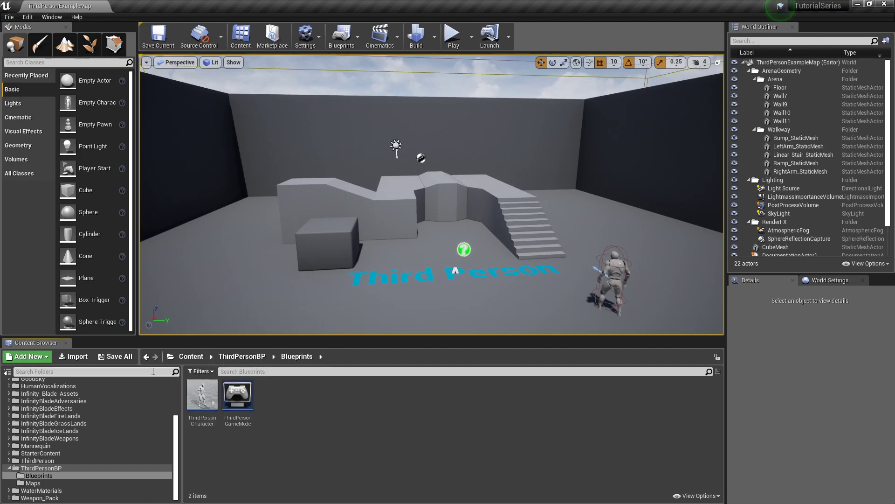
pyautogui.scroll(3, 111, 413)
pyautogui.scroll(-3, 110, 413)
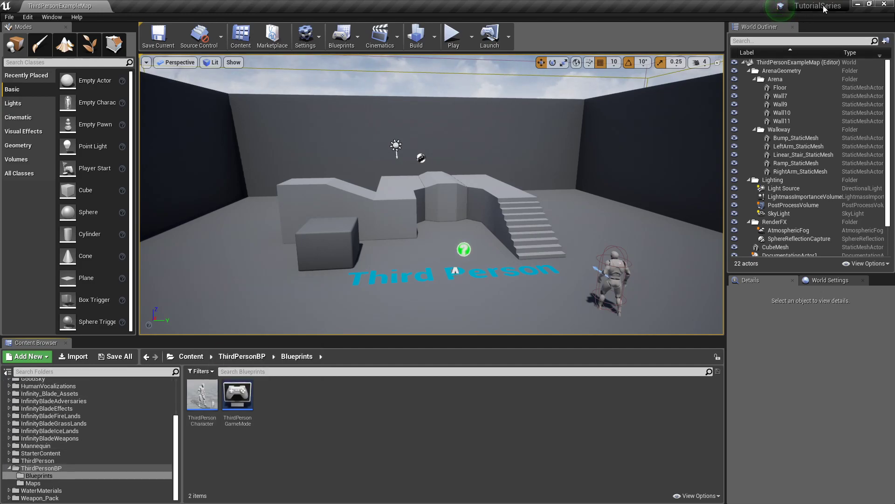
# Step: Minimize the Unreal Editor and switch to the Mixamo page in Firefox
pyautogui.click(860, 4)
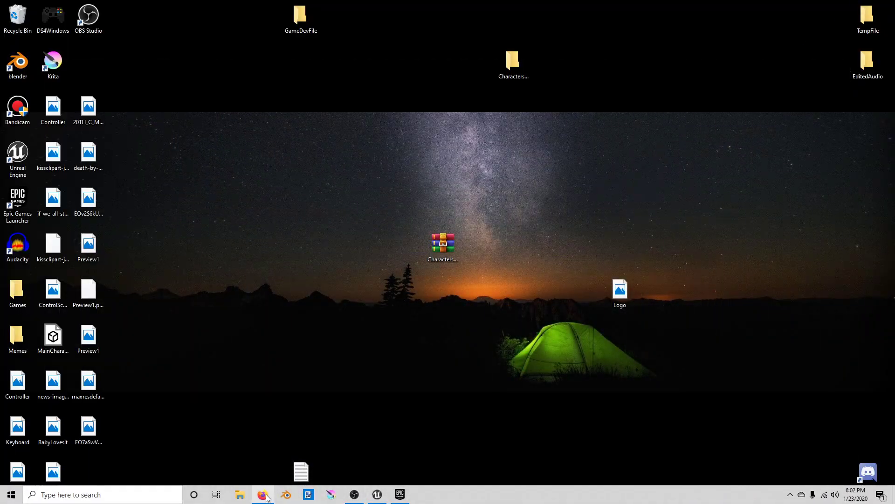
pyautogui.click(263, 494)
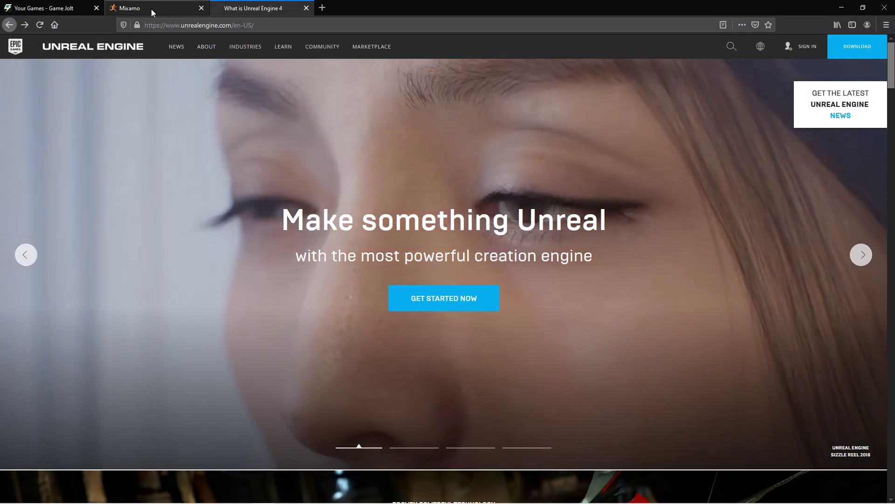
pyautogui.click(151, 9)
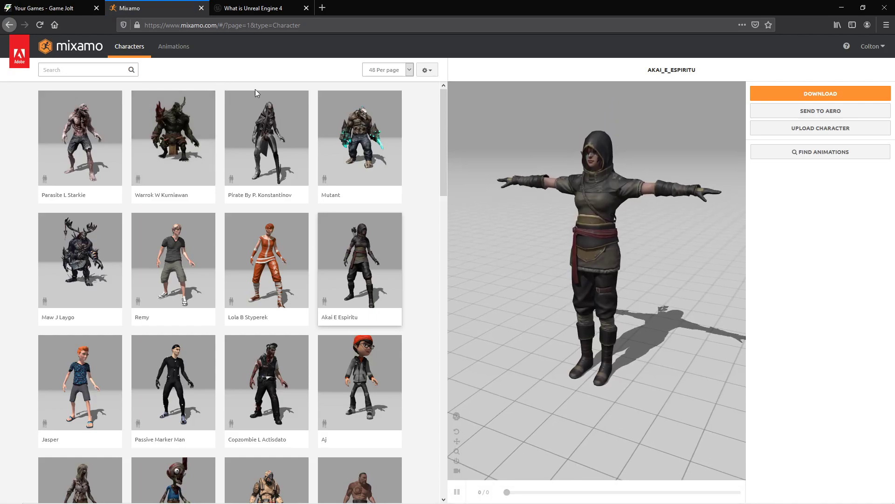
# Step: Examine the previewed Akai E Espiritu model and the characters on the first page of the Mixamo library
pyautogui.moveTo(602, 207)
pyautogui.mouseDown()
pyautogui.moveTo(559, 214)
pyautogui.moveTo(583, 217)
pyautogui.moveTo(522, 221)
pyautogui.moveTo(589, 217)
pyautogui.mouseUp()
pyautogui.scroll(-12, 301, 229)
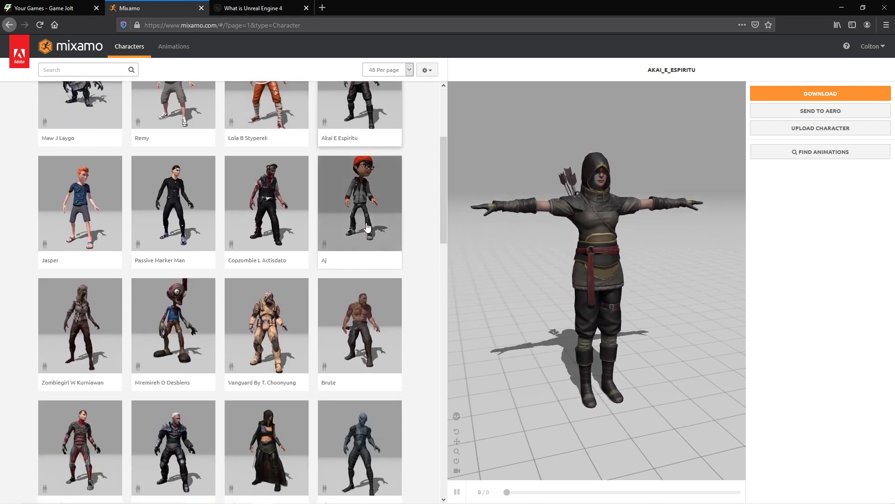
pyautogui.scroll(-10, 392, 224)
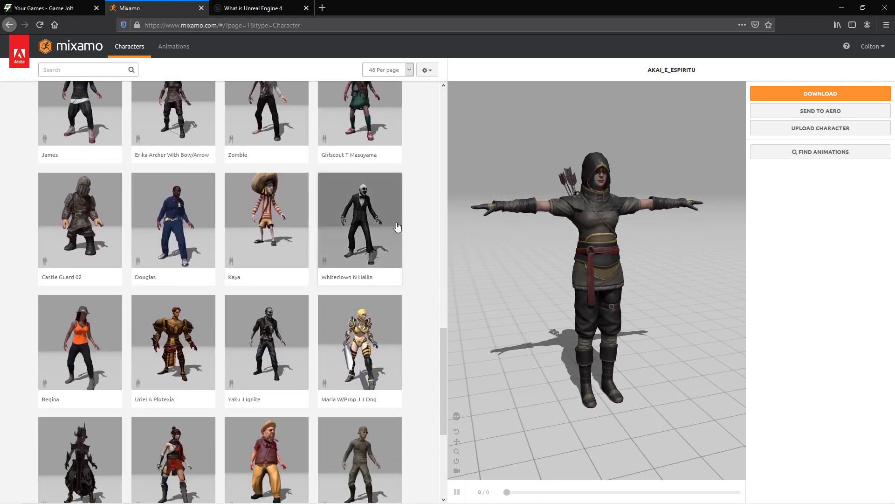
pyautogui.scroll(2, 393, 240)
pyautogui.scroll(-3, 392, 238)
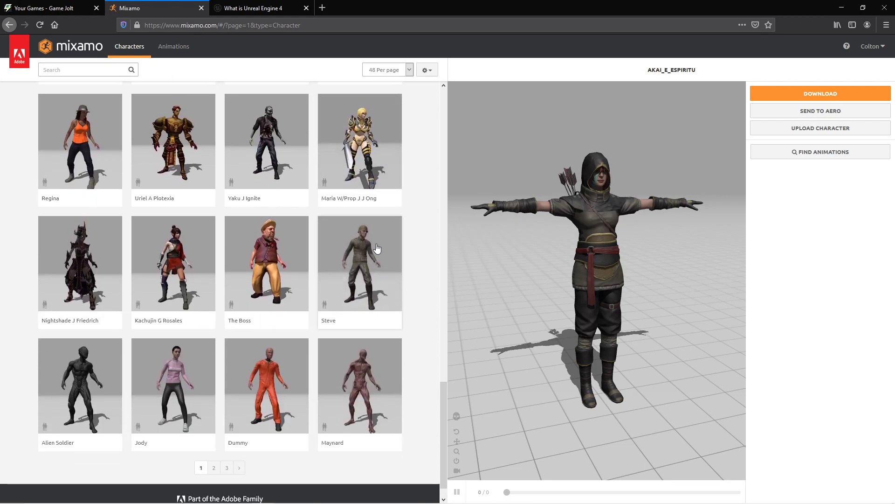
# Step: Open page 2 of the Mixamo character library and look through its characters
pyautogui.click(213, 442)
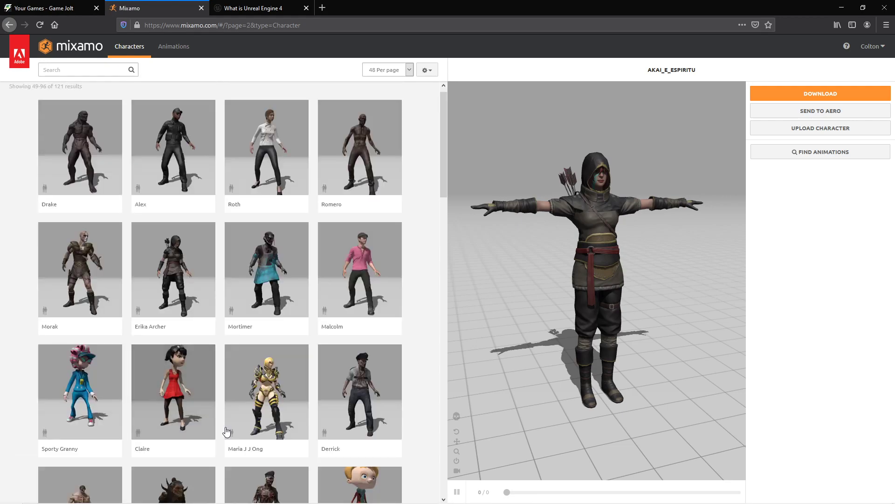
pyautogui.scroll(-8, 219, 418)
pyautogui.scroll(-8, 219, 418)
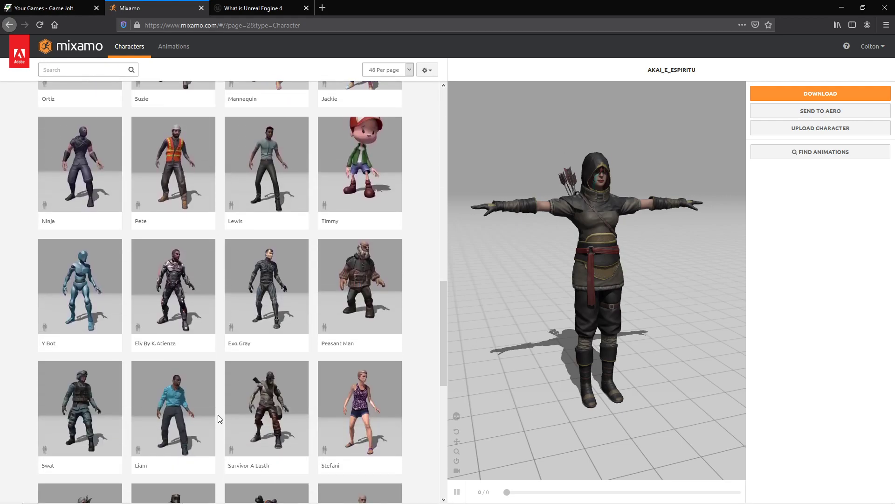
pyautogui.scroll(-3, 220, 418)
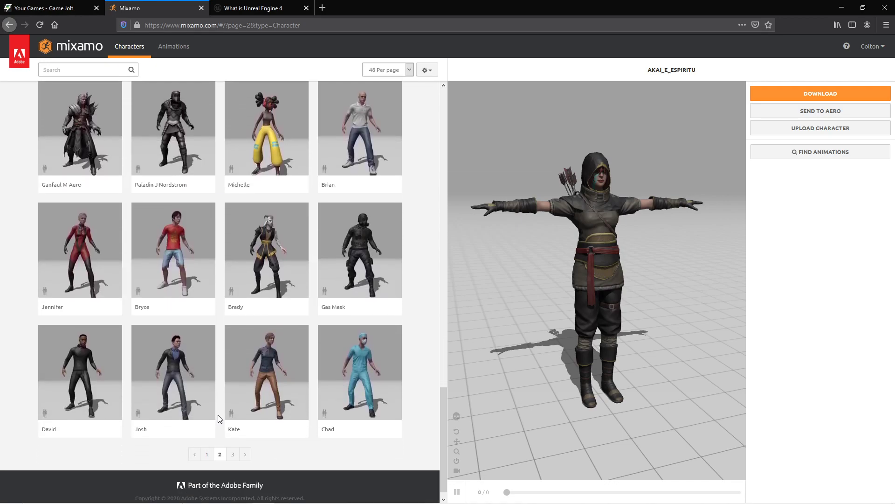
pyautogui.scroll(2, 200, 275)
# Step: Load the Paladin J Nordstrom character into the preview and show the Mixamo animation library
pyautogui.click(191, 226)
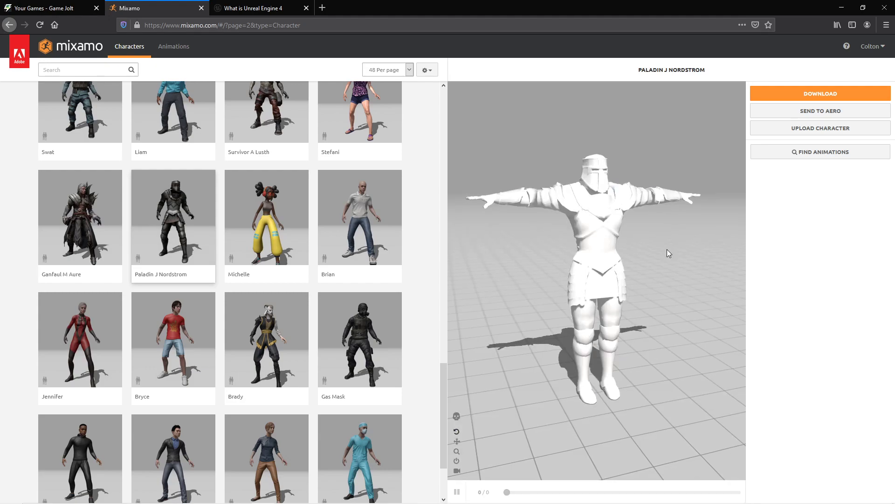
pyautogui.moveTo(633, 244); pyautogui.dragTo(583, 210)
pyautogui.click(174, 46)
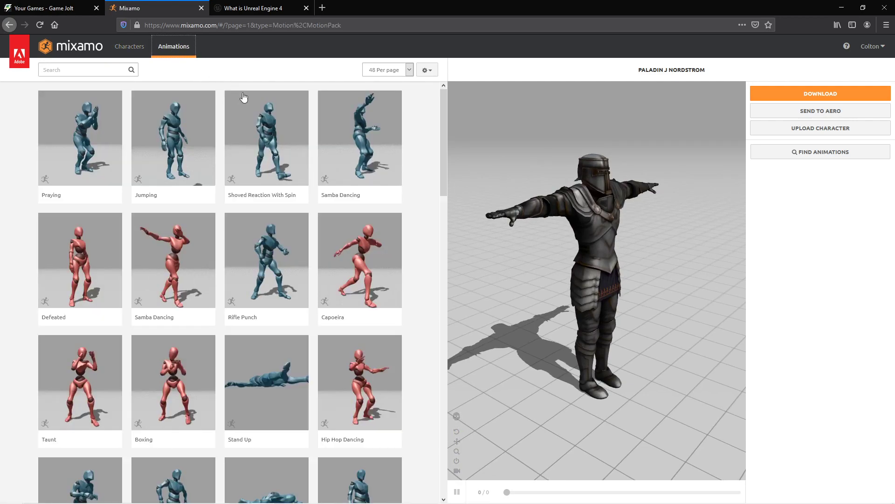
# Step: Preview the Rifle Punch animation on the Paladin J Nordstrom character
pyautogui.click(286, 226)
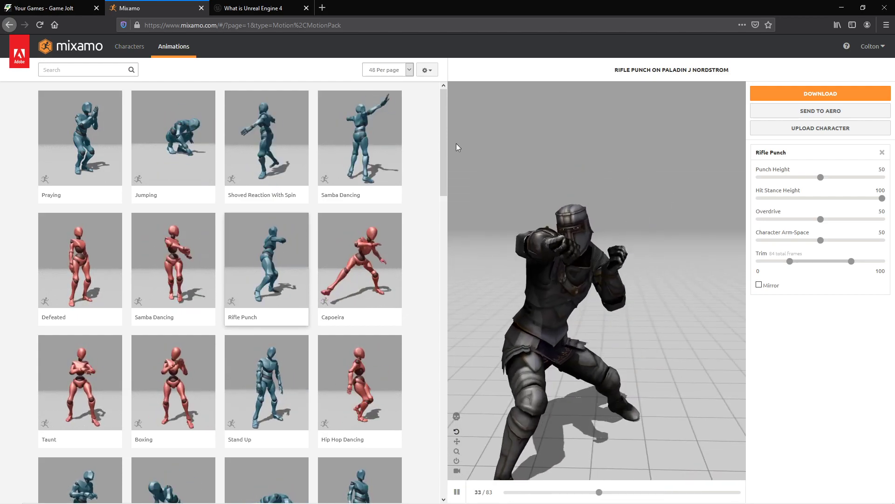
# Step: Switch to the Game Jolt page and open the UE4 Tutorial Assets project to view its download section
pyautogui.click(43, 9)
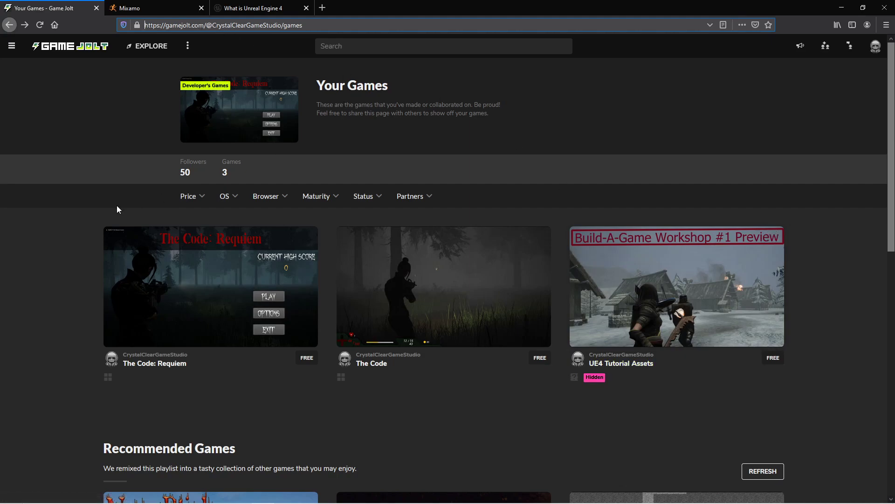
pyautogui.click(683, 277)
pyautogui.scroll(-5, 535, 264)
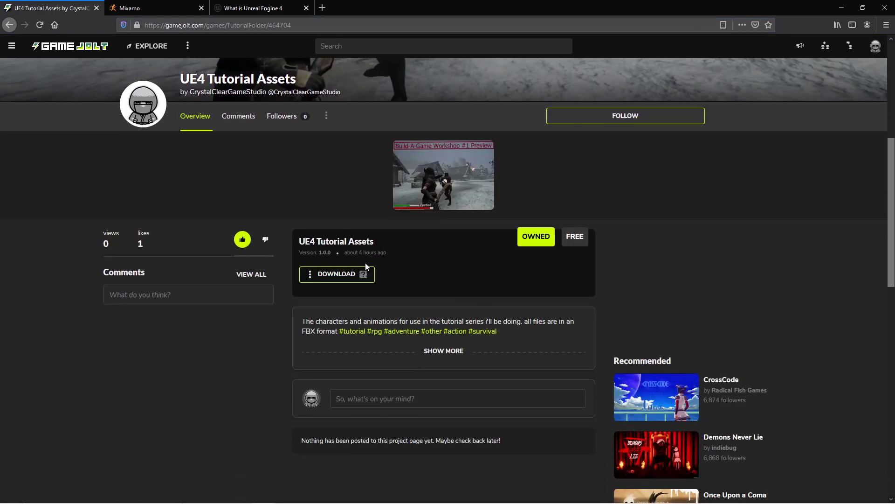
# Step: Minimize the browser and inspect the contents of the Characters&Animations.zip archive on the desktop
pyautogui.click(842, 7)
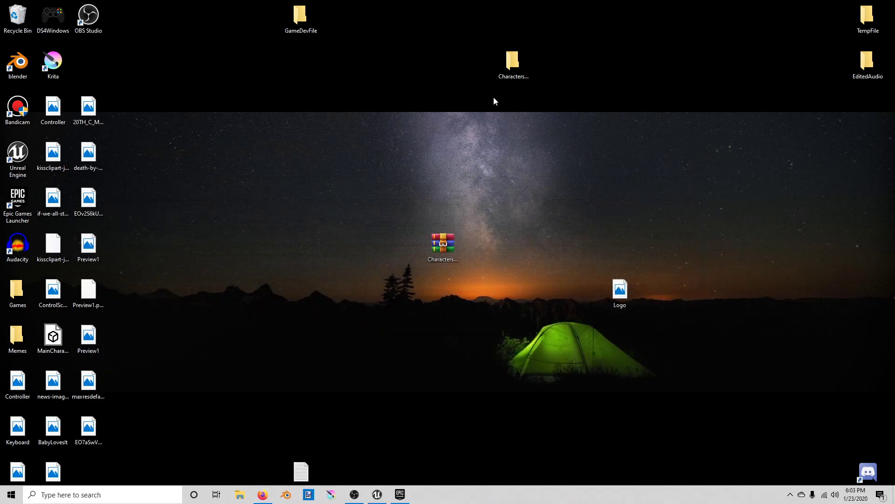
pyautogui.doubleClick(443, 243)
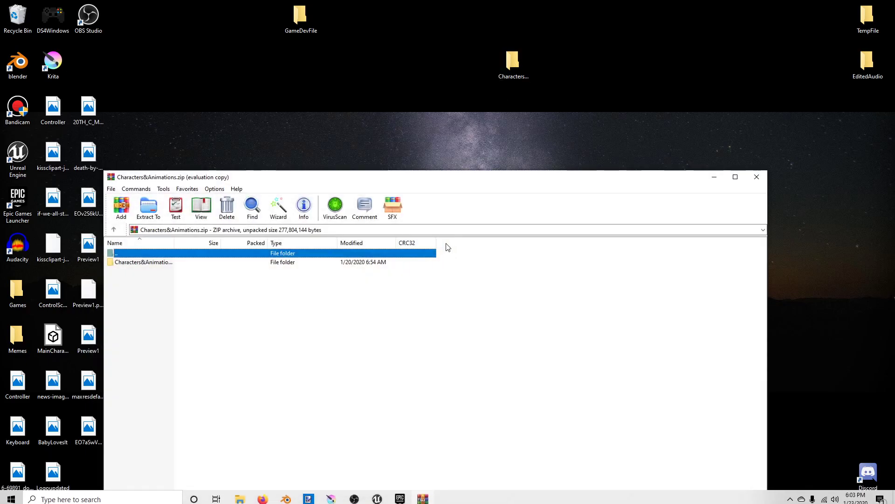
pyautogui.click(129, 263)
# Step: Open the extracted Characters&Animations folder, close the archive window, and select the akai_e_espiritu file in the Player folder
pyautogui.doubleClick(513, 64)
pyautogui.click(504, 310)
pyautogui.click(507, 318)
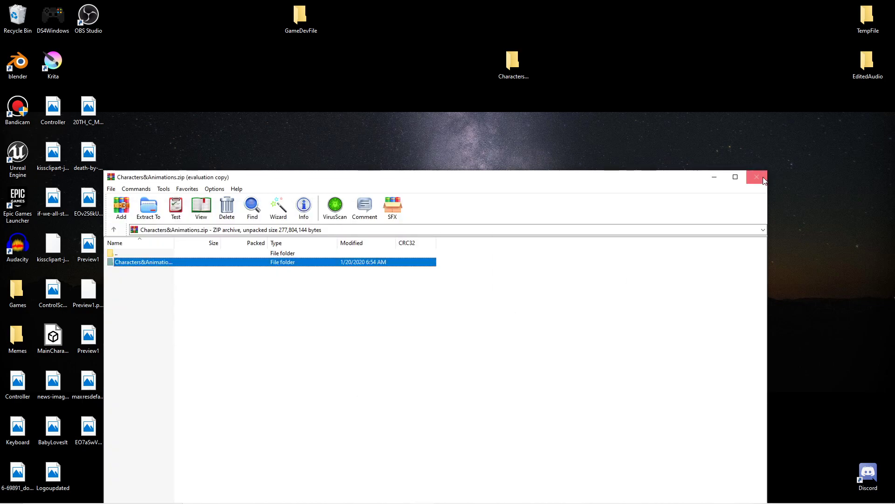
pyautogui.click(756, 177)
pyautogui.doubleClick(223, 276)
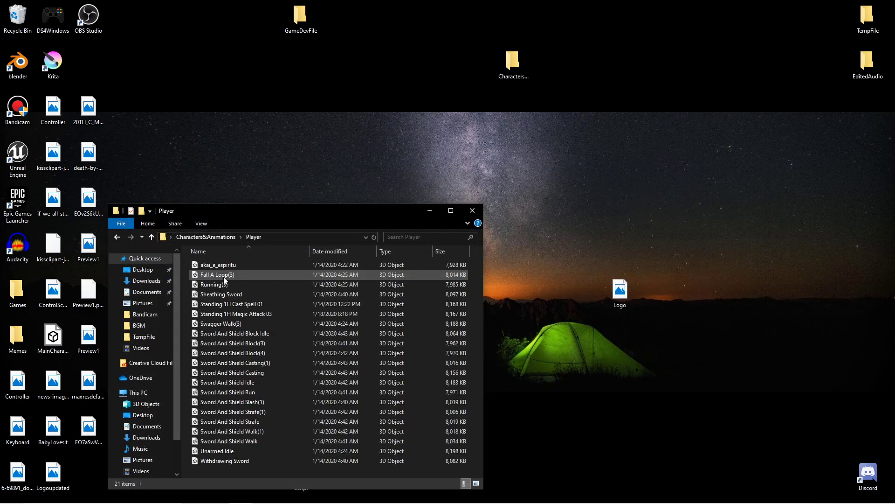
pyautogui.click(228, 265)
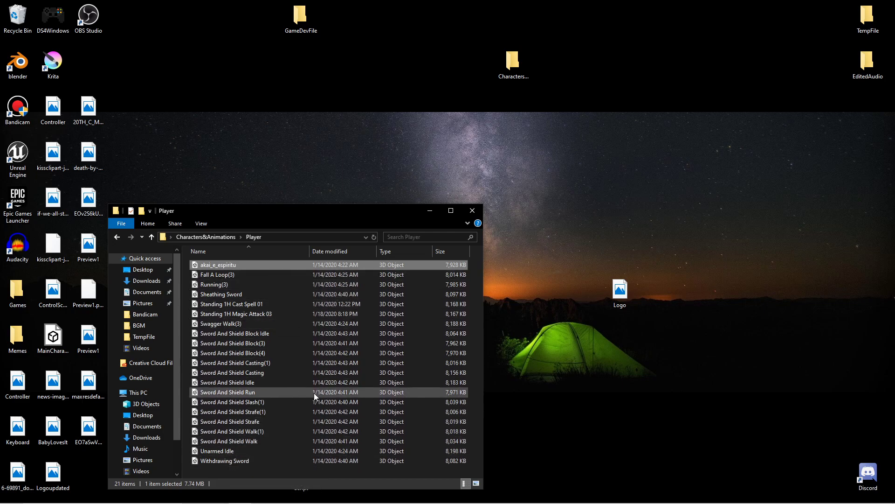
# Step: Switch to the Unreal Editor and examine the ThirdPersonCharacter blueprint and its mannequin placed in the level
pyautogui.moveTo(356, 498)
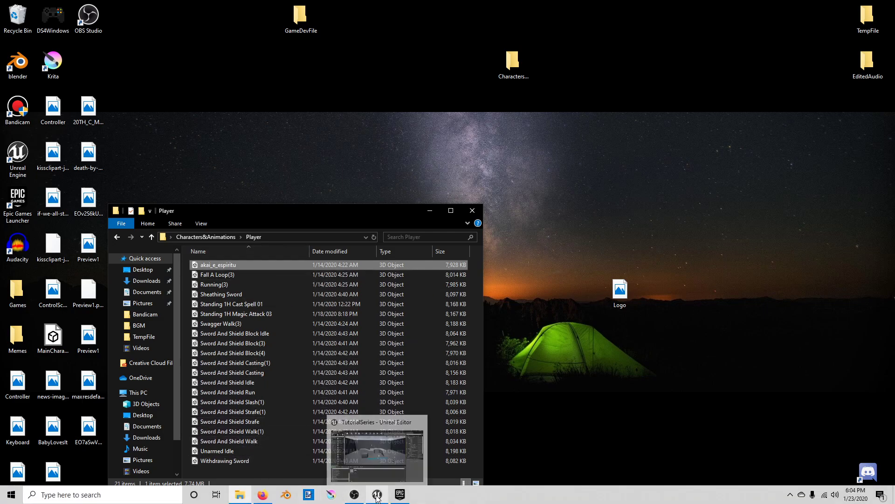
pyautogui.click(337, 431)
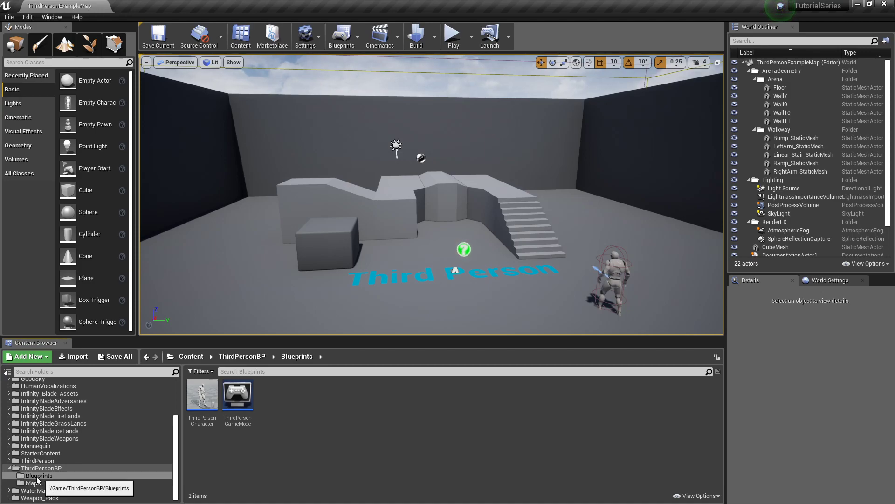
pyautogui.click(202, 397)
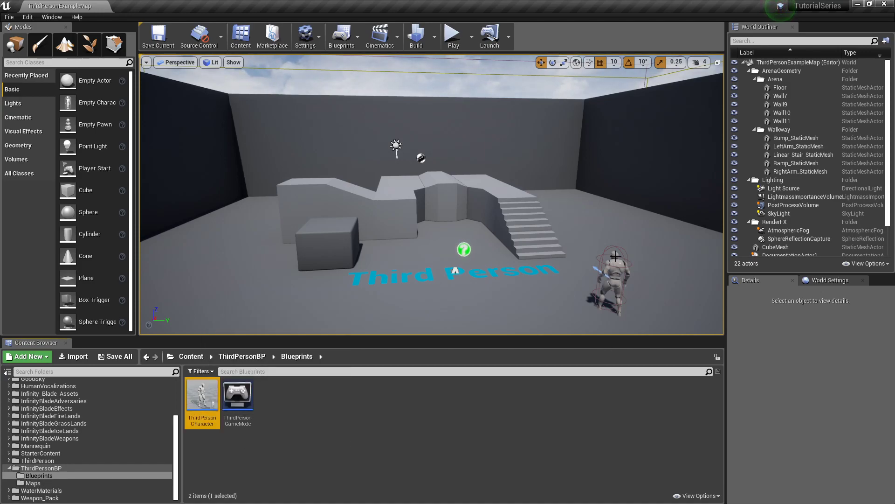
pyautogui.moveTo(523, 277)
pyautogui.mouseDown(button='right')
pyautogui.moveTo(576, 300)
pyautogui.moveTo(524, 277)
pyautogui.mouseUp(button='right')
pyautogui.press('w')
pyautogui.press('d')
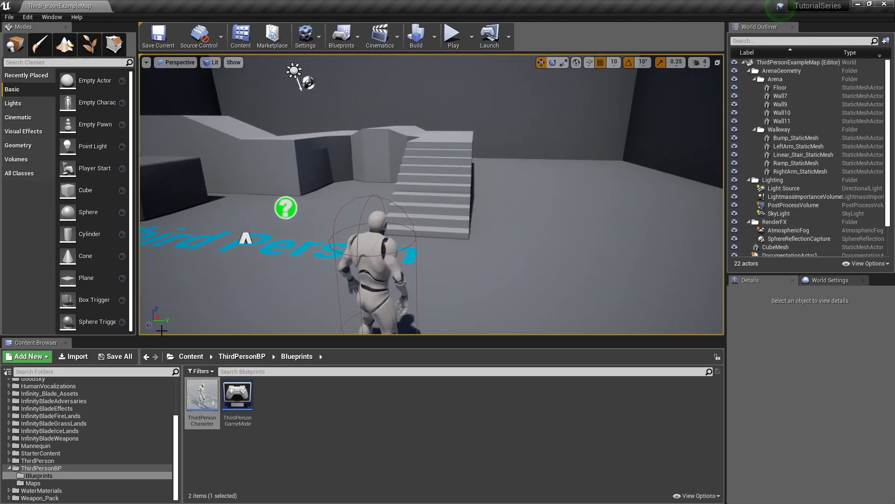
# Step: Browse the Content Browser folder tree and show the Blueprints folder inside ThirdPersonBP
pyautogui.scroll(4, 114, 425)
pyautogui.scroll(-3, 61, 406)
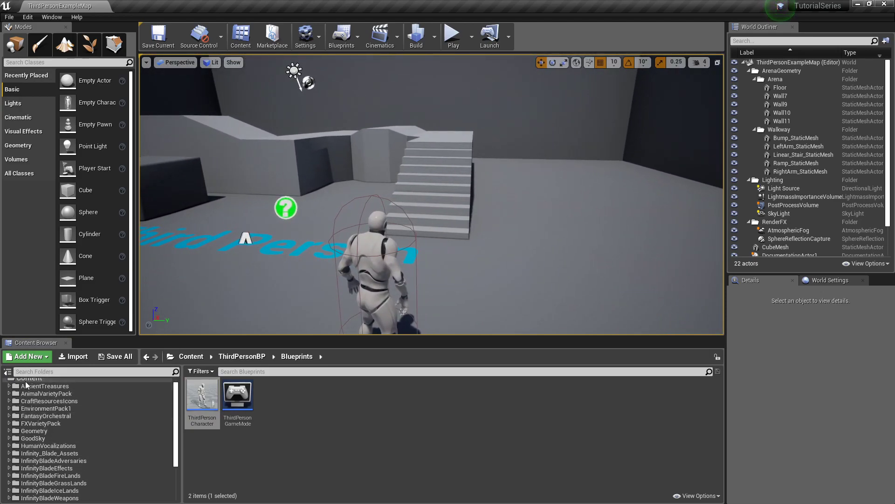
pyautogui.scroll(-1, 46, 400)
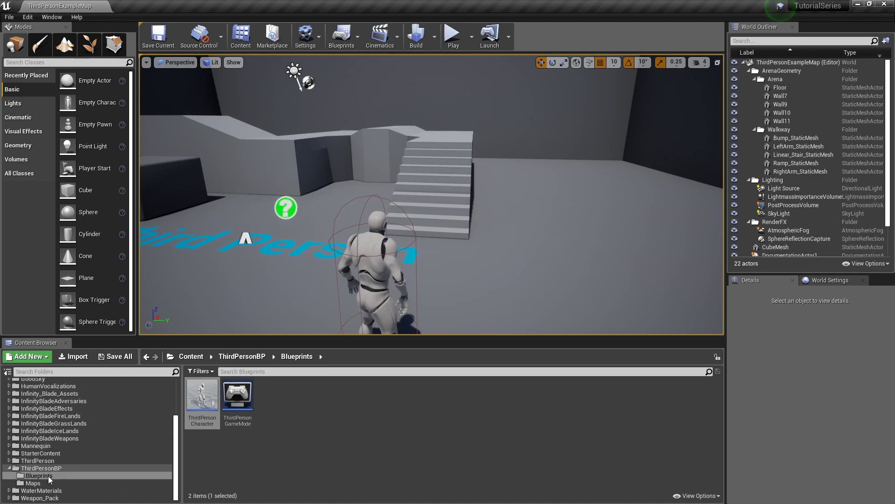
pyautogui.click(8, 468)
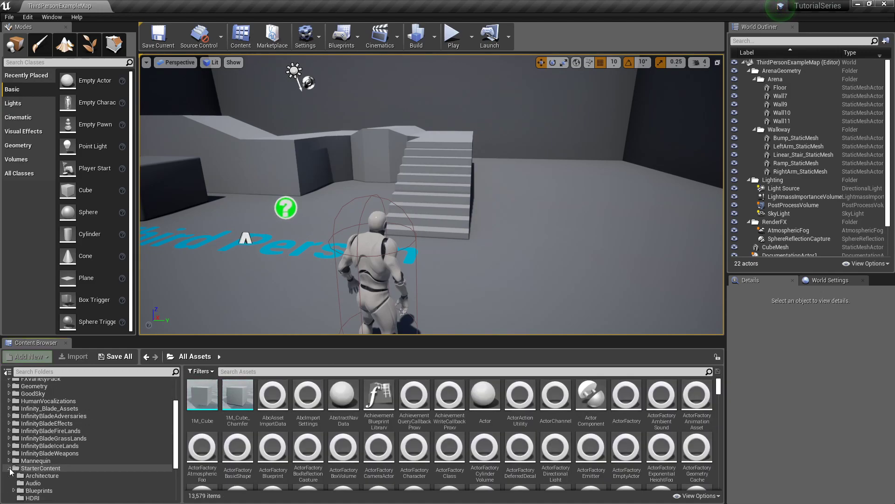
pyautogui.click(9, 482)
pyautogui.scroll(-1, 39, 482)
pyautogui.click(39, 482)
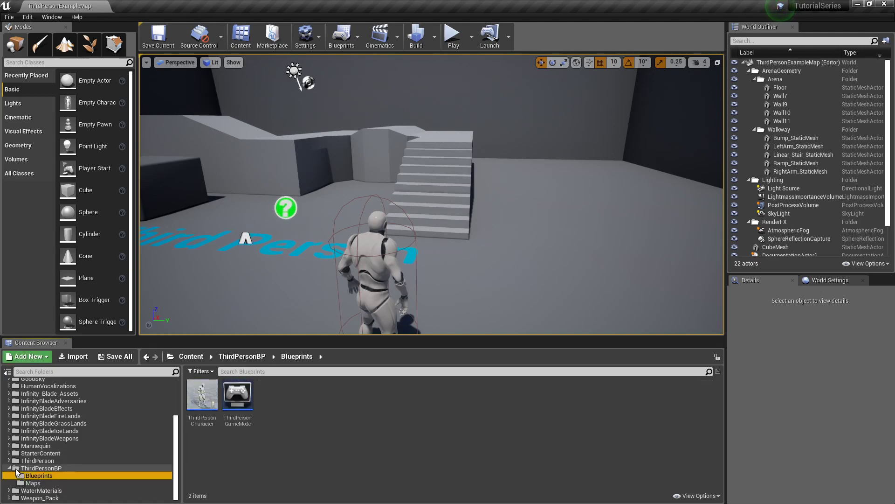
# Step: Set the ThirdPersonBP folder's color to blue, sRGB hex 413FC3FF
pyautogui.rightClick(16, 468)
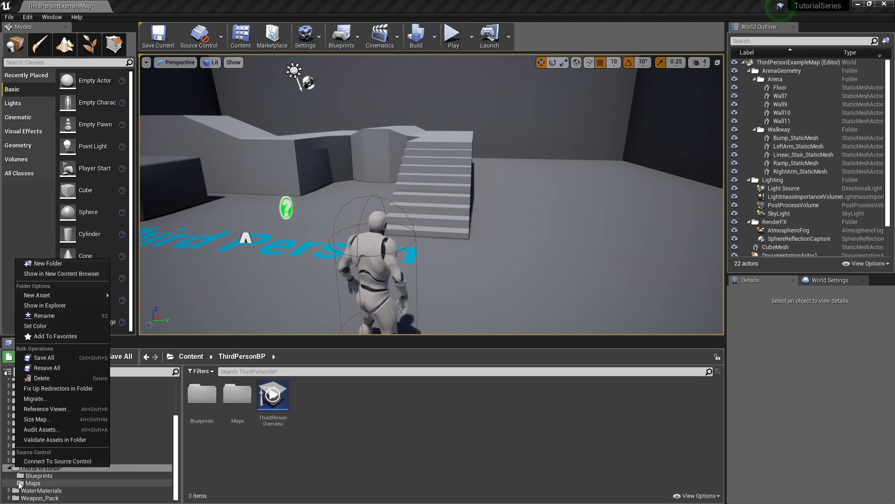
pyautogui.click(48, 327)
pyautogui.click(89, 293)
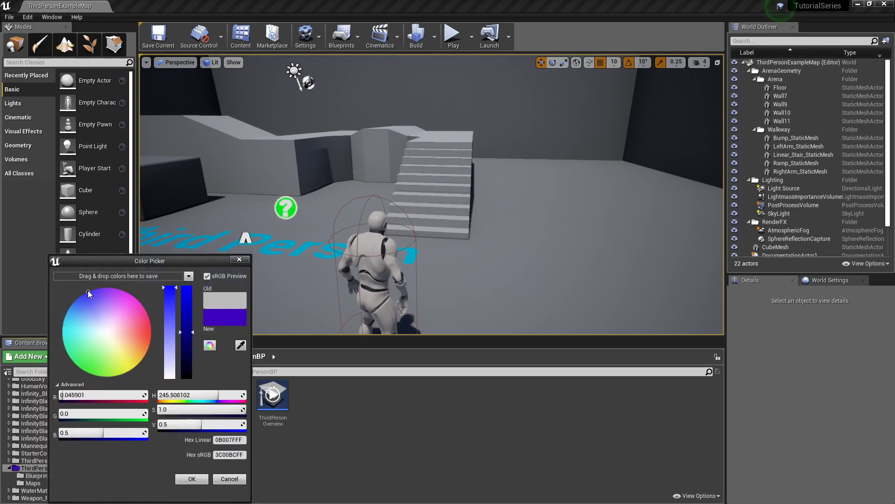
pyautogui.click(183, 307)
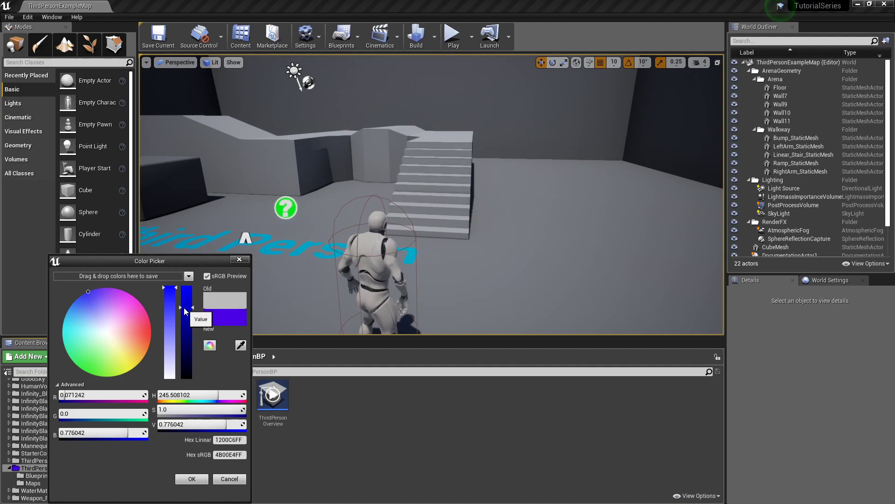
pyautogui.click(86, 297)
pyautogui.moveTo(188, 309); pyautogui.dragTo(191, 348)
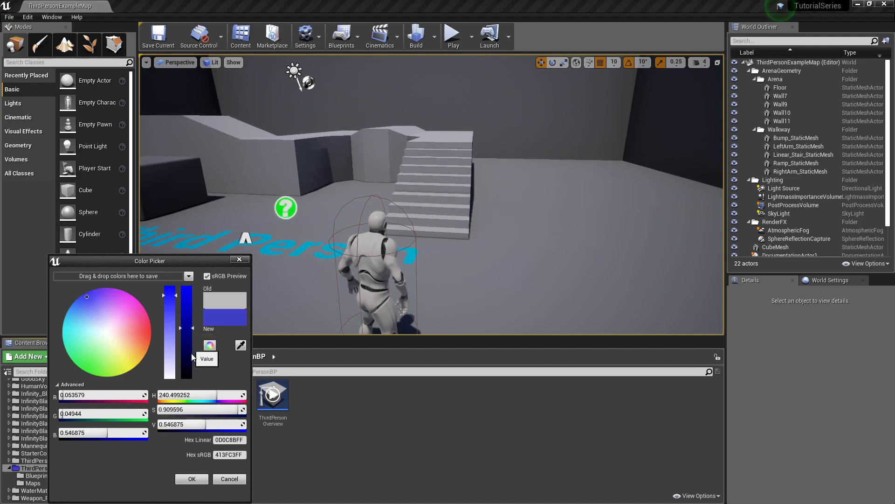
pyautogui.click(192, 479)
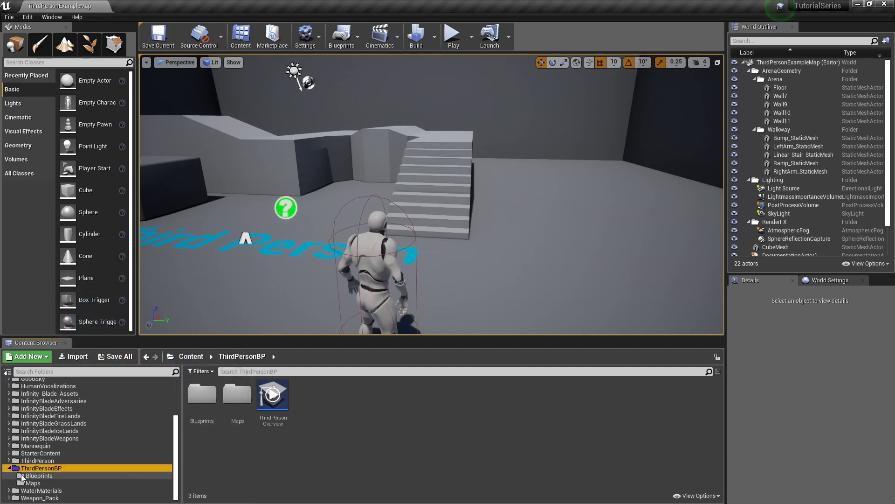
# Step: Give the Blueprints subfolder of ThirdPersonBP a new cyan folder color
pyautogui.click(36, 475)
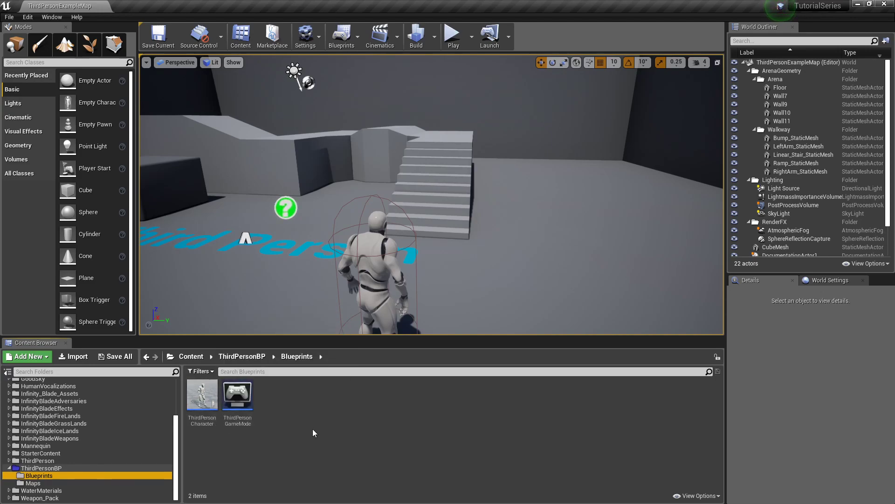
pyautogui.rightClick(21, 476)
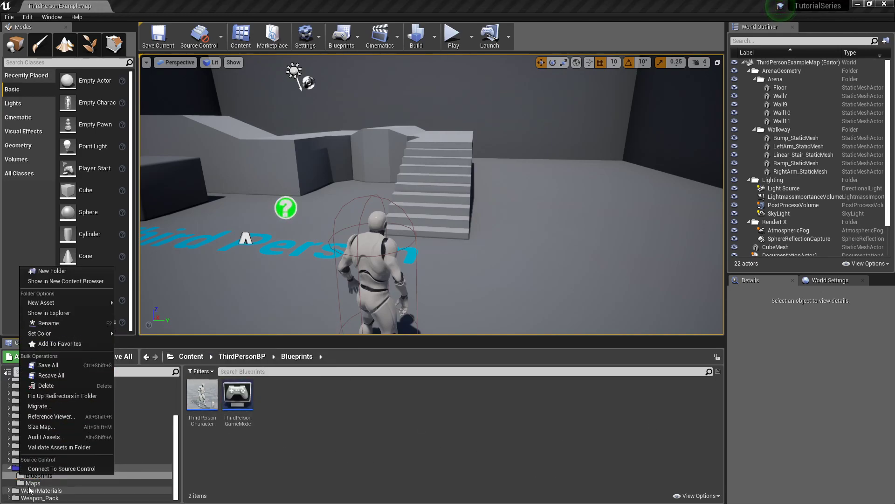
pyautogui.moveTo(44, 334)
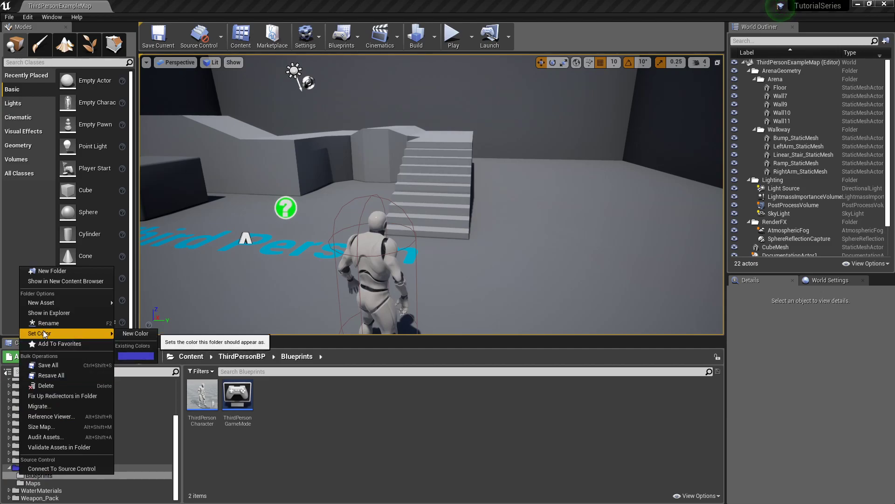
pyautogui.click(142, 335)
pyautogui.moveTo(169, 328); pyautogui.dragTo(159, 324)
pyautogui.click(279, 479)
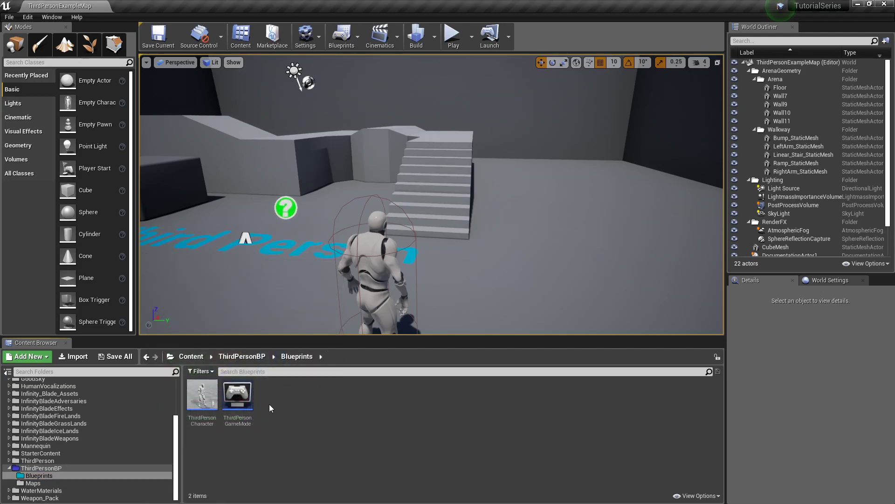
# Step: Create a folder named CharacterComponents inside the Blueprints folder
pyautogui.click(41, 475)
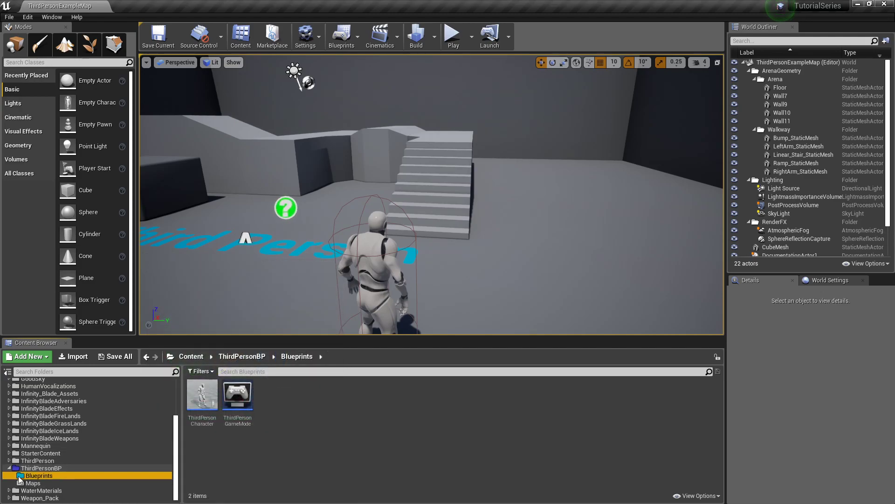
pyautogui.rightClick(279, 407)
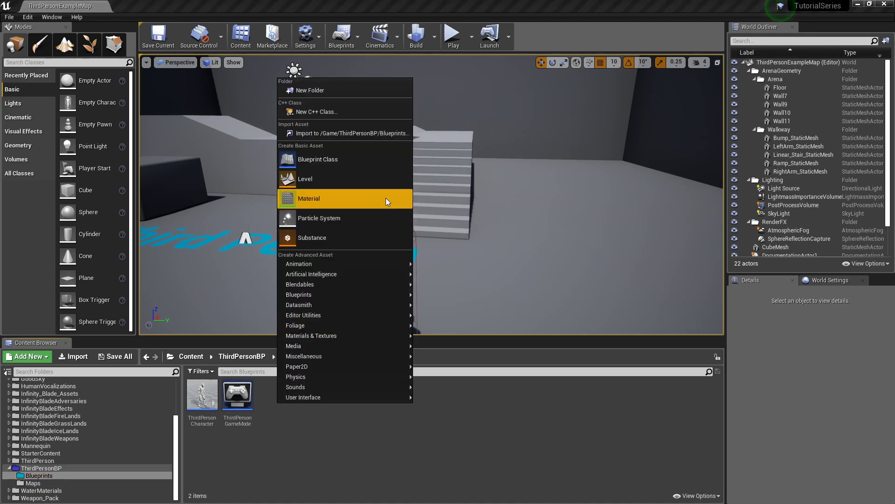
pyautogui.click(336, 91)
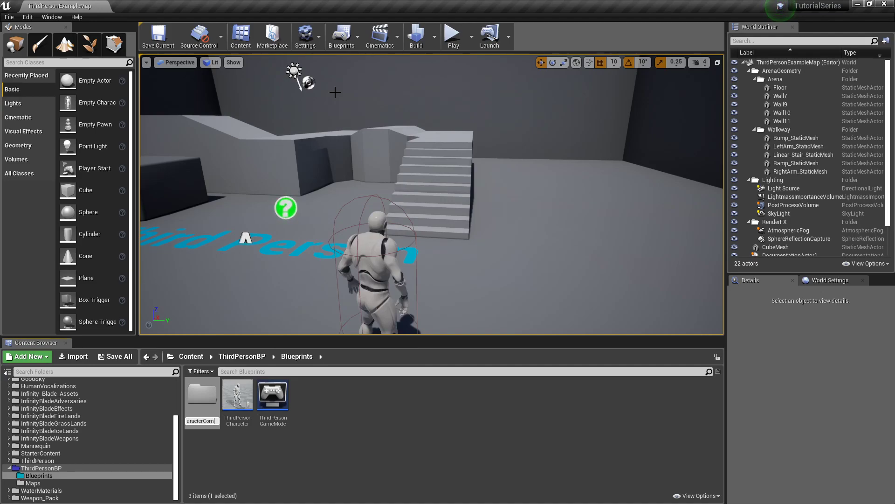
pyautogui.write('s')
pyautogui.press('Return')
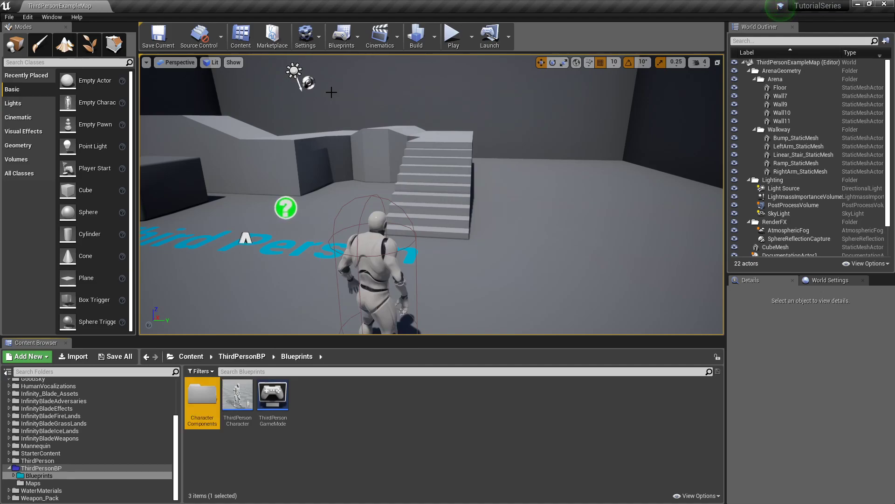
# Step: Create a folder named PlayerPieces inside the CharacterComponents folder
pyautogui.doubleClick(199, 396)
pyautogui.rightClick(200, 395)
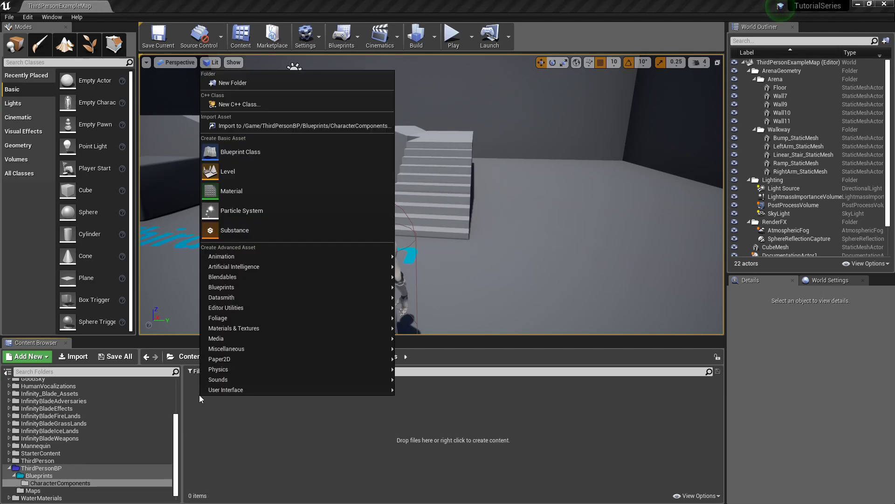
pyautogui.click(268, 84)
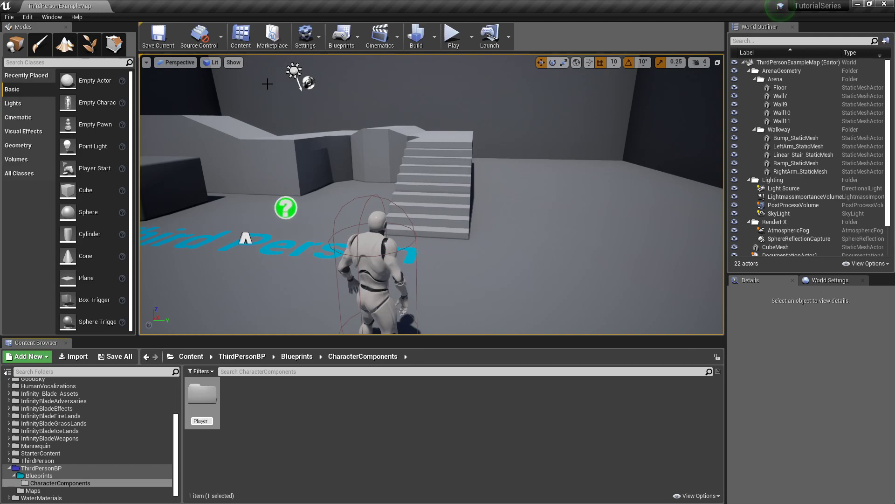
pyautogui.press('Return')
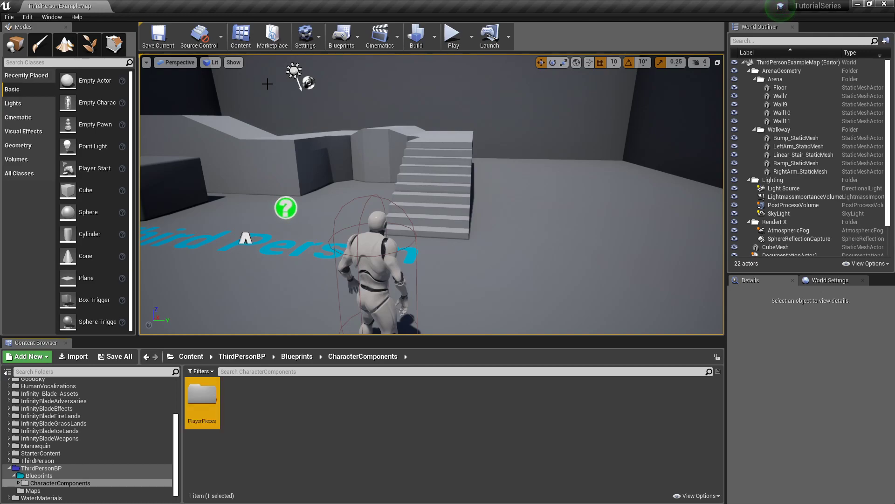
# Step: Import the akai_e_espiritu character from the desktop's Characters&Animations/Player folder into PlayerPieces with the default FBX options
pyautogui.doubleClick(204, 397)
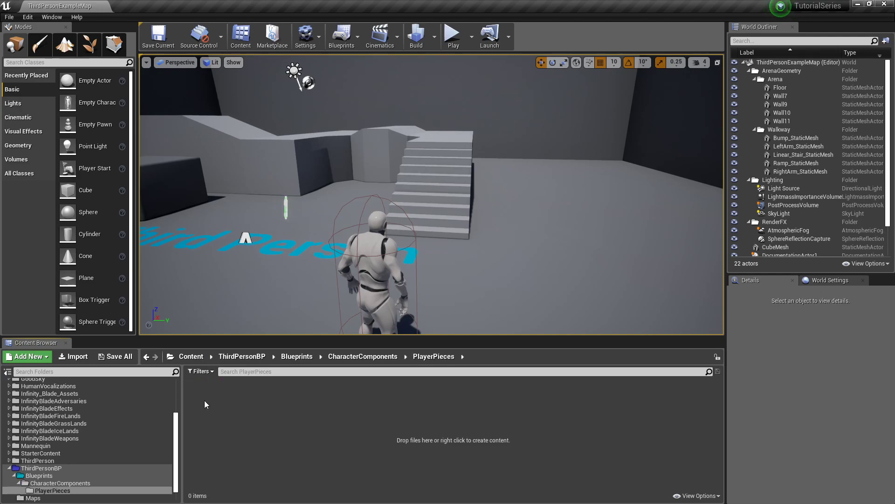
pyautogui.click(81, 358)
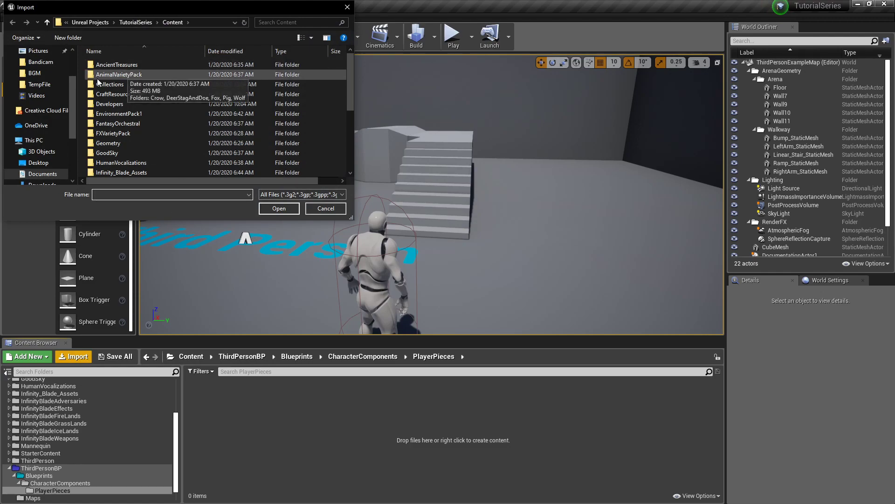
pyautogui.scroll(4, 37, 88)
pyautogui.click(39, 69)
pyautogui.doubleClick(116, 83)
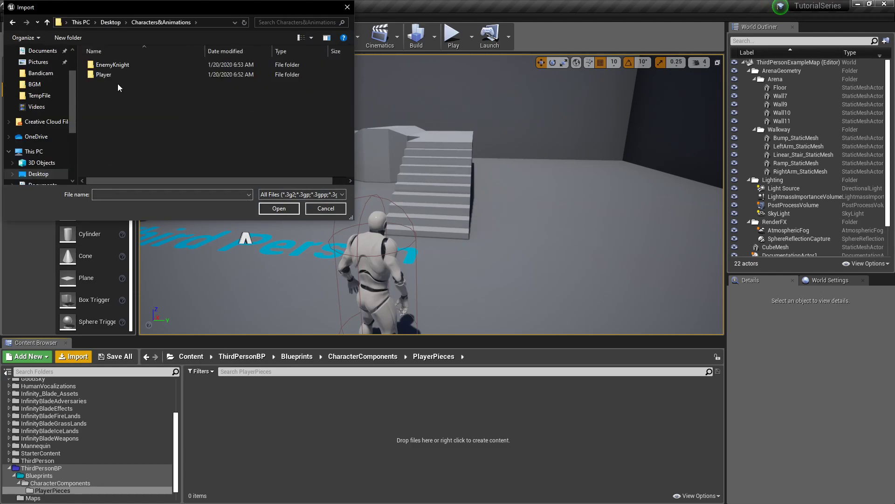
pyautogui.doubleClick(109, 74)
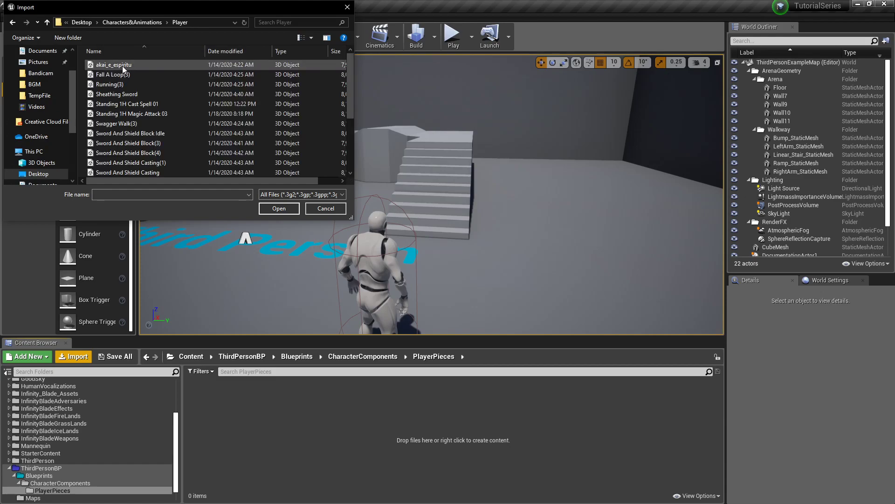
pyautogui.click(123, 68)
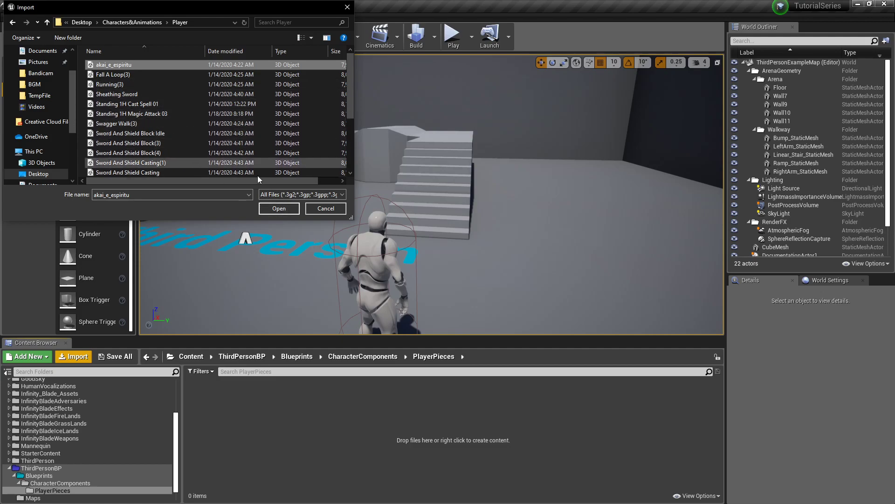
pyautogui.click(289, 210)
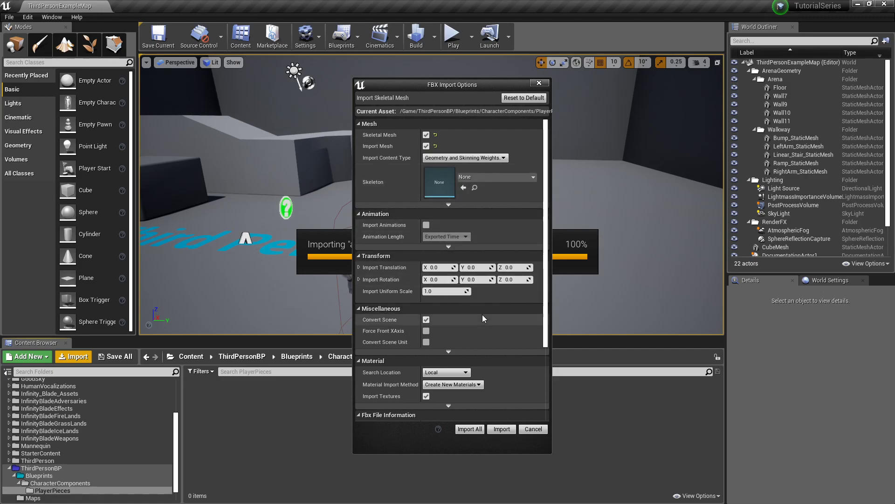
pyautogui.scroll(-3, 484, 319)
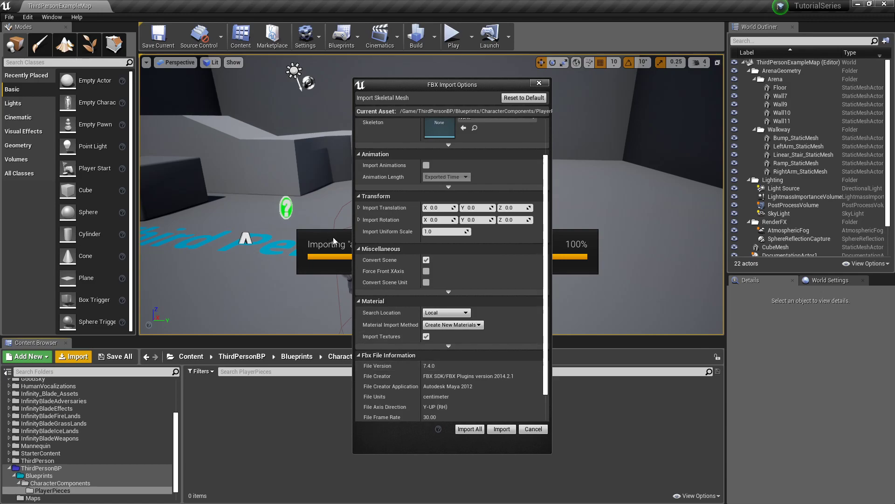
pyautogui.click(470, 429)
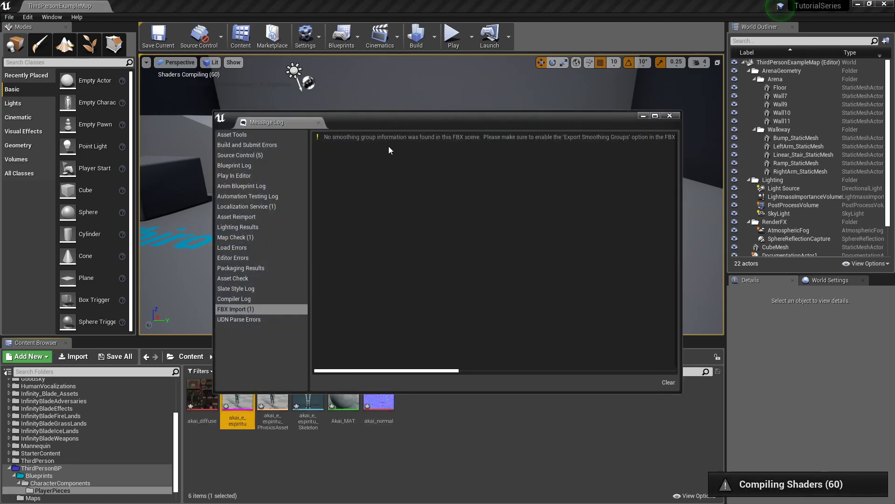
pyautogui.click(675, 117)
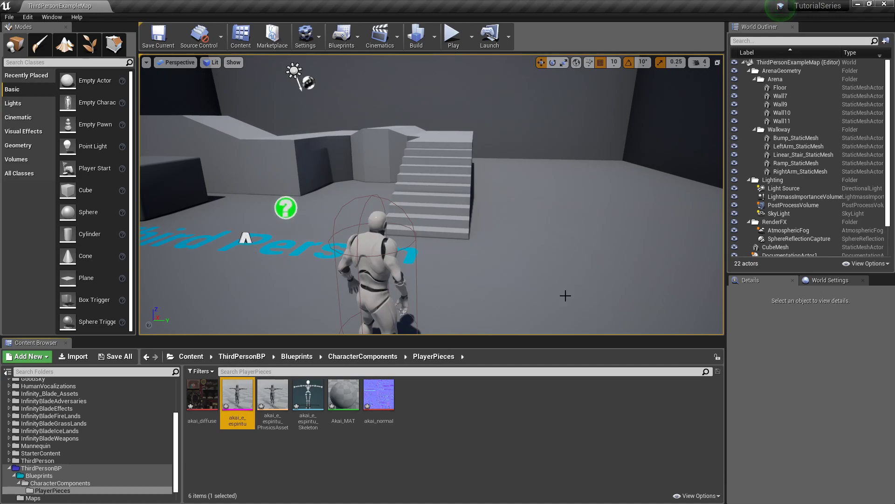
# Step: Place the akai_e_espiritu skeletal mesh in the level on the floor near the stairs
pyautogui.click(443, 415)
pyautogui.moveTo(238, 394); pyautogui.dragTo(530, 275)
pyautogui.moveTo(614, 264)
pyautogui.mouseDown(button='right')
pyautogui.moveTo(527, 255)
pyautogui.moveTo(581, 250)
pyautogui.moveTo(616, 259)
pyautogui.mouseUp(button='right')
pyautogui.press('w')
pyautogui.press('d')
pyautogui.press('s')
pyautogui.press('w')
pyautogui.press('a')
pyautogui.press('s')
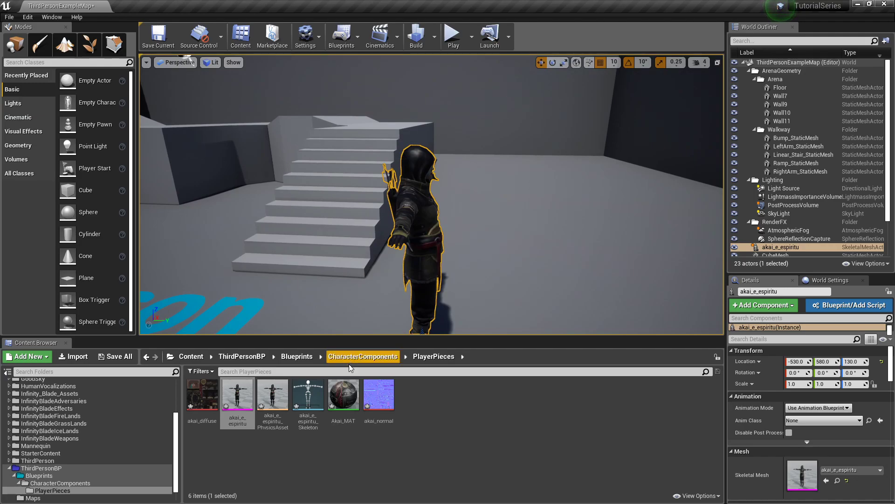
# Step: Open the Akai_MAT material and rearrange its two Texture Sample nodes to the left of the main material node
pyautogui.doubleClick(340, 395)
pyautogui.moveTo(340, 395); pyautogui.dragTo(472, 406, button='right')
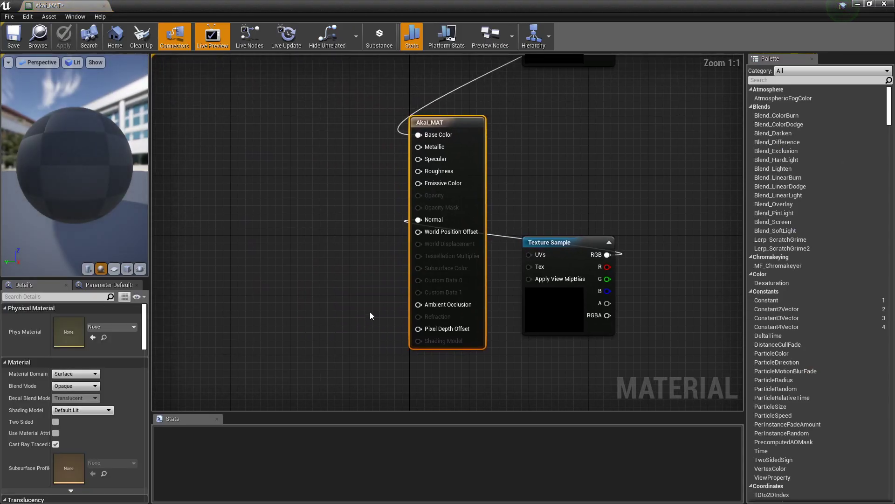
pyautogui.moveTo(349, 195); pyautogui.dragTo(420, 229, button='right')
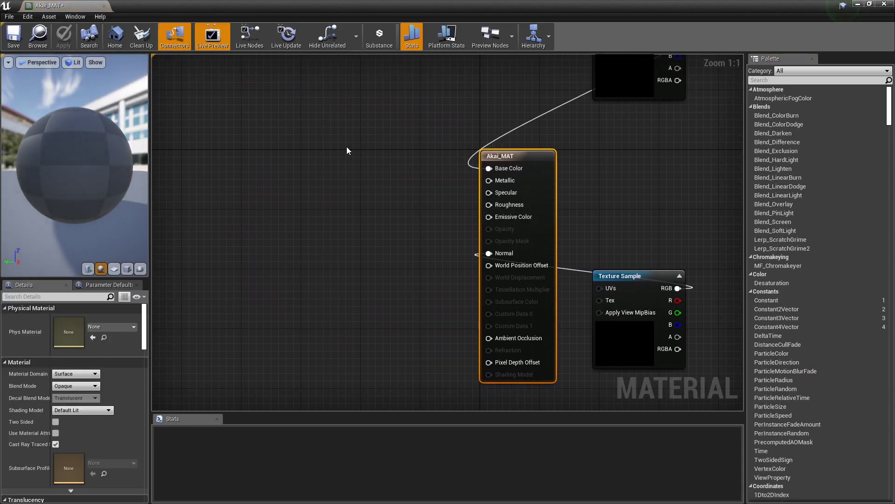
pyautogui.moveTo(69, 9); pyautogui.dragTo(140, 6)
pyautogui.click(60, 5)
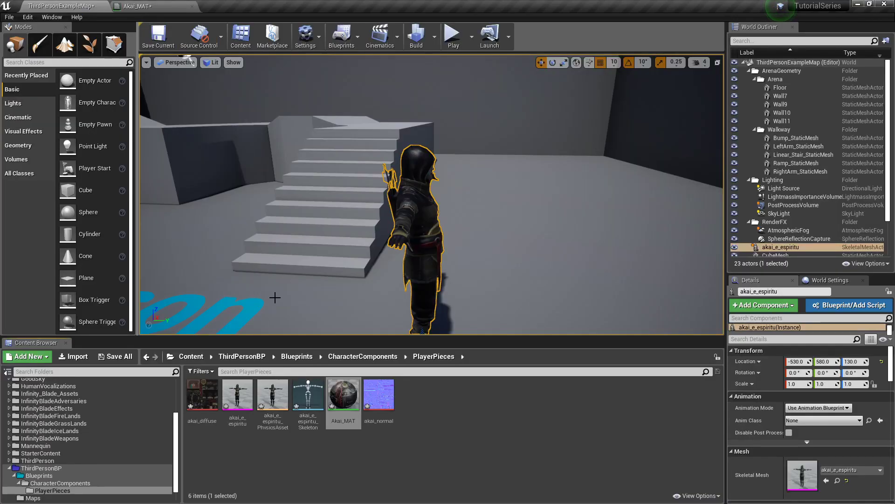
pyautogui.click(153, 7)
pyautogui.moveTo(369, 185); pyautogui.dragTo(337, 246, button='right')
pyautogui.moveTo(609, 80); pyautogui.dragTo(294, 177)
pyautogui.moveTo(621, 339); pyautogui.dragTo(243, 311)
pyautogui.moveTo(346, 303); pyautogui.dragTo(419, 295, button='right')
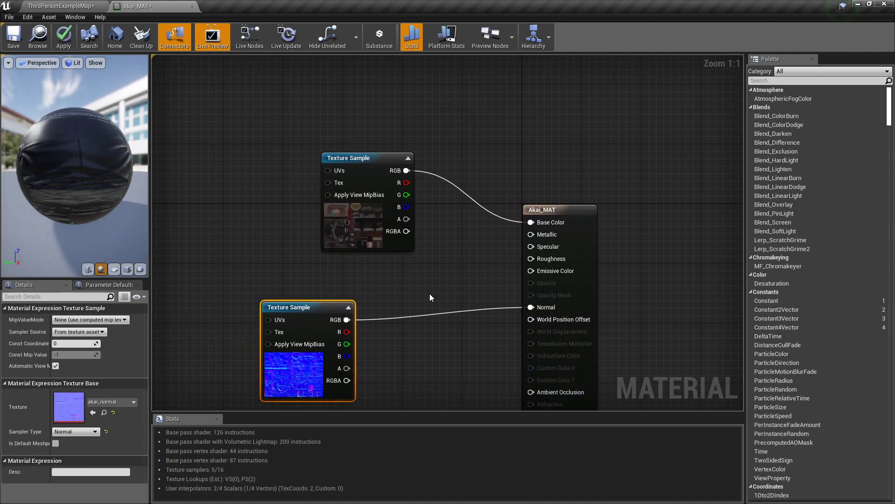
# Step: Add a constant of 1 to Akai_MAT's Roughness, apply the material, and check it on the character in the level
pyautogui.click(429, 265)
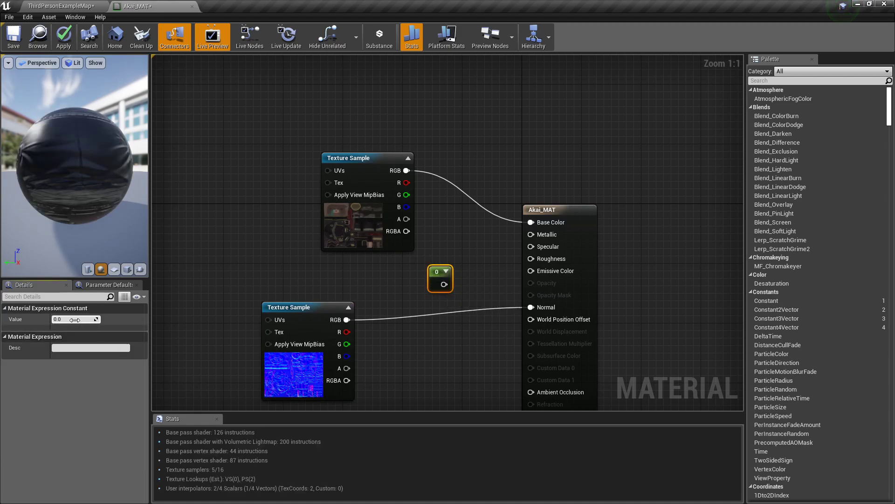
pyautogui.press('Return')
pyautogui.moveTo(444, 284); pyautogui.dragTo(537, 259)
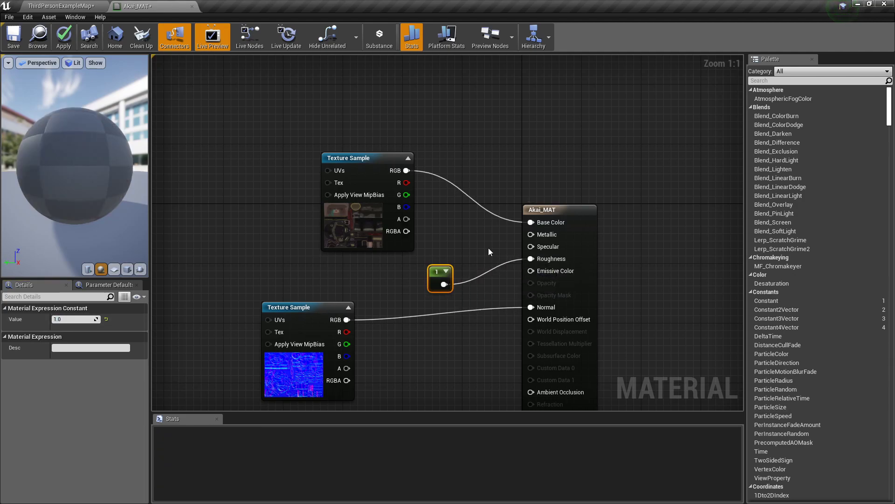
pyautogui.click(64, 38)
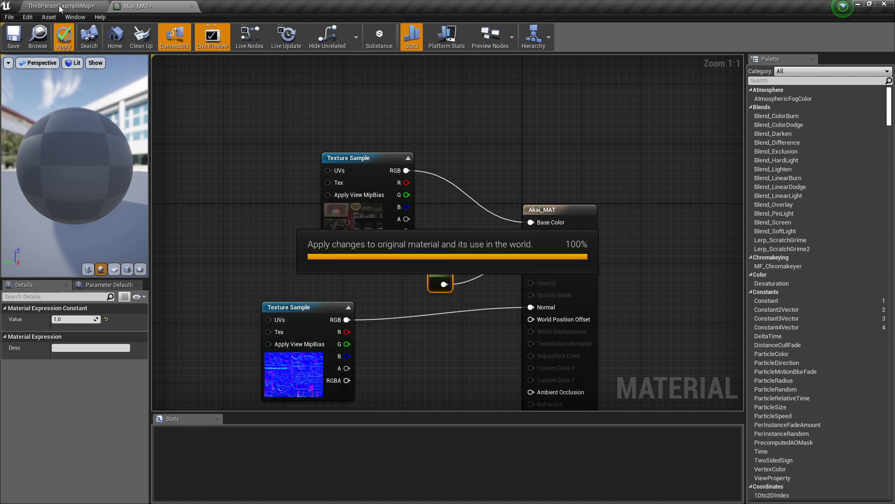
pyautogui.click(61, 6)
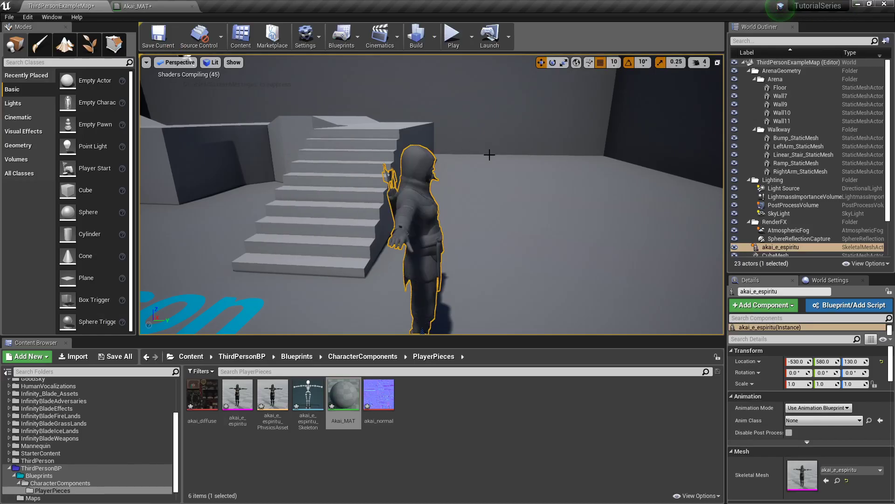
pyautogui.moveTo(496, 156); pyautogui.dragTo(342, 142, button='right')
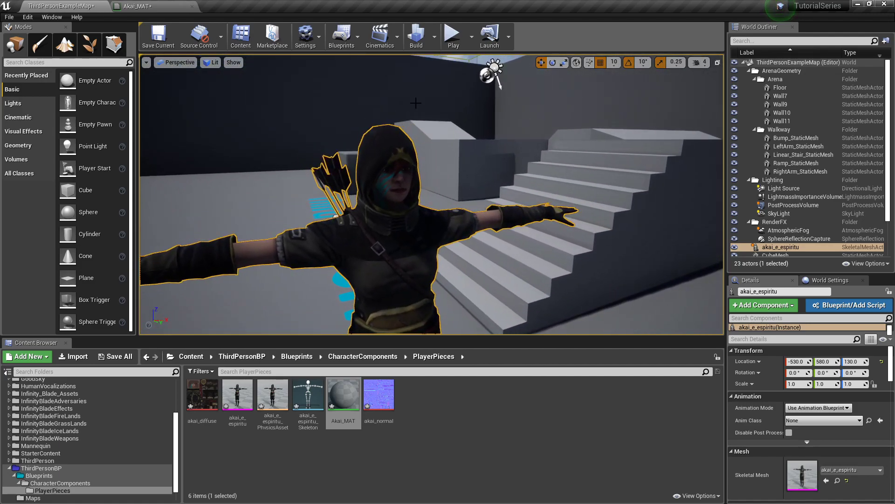
# Step: Set Akai_MAT's roughness constant to 0.8, apply the material, and review the character in the level
pyautogui.click(144, 4)
pyautogui.click(72, 317)
pyautogui.write('.8')
pyautogui.press('Return')
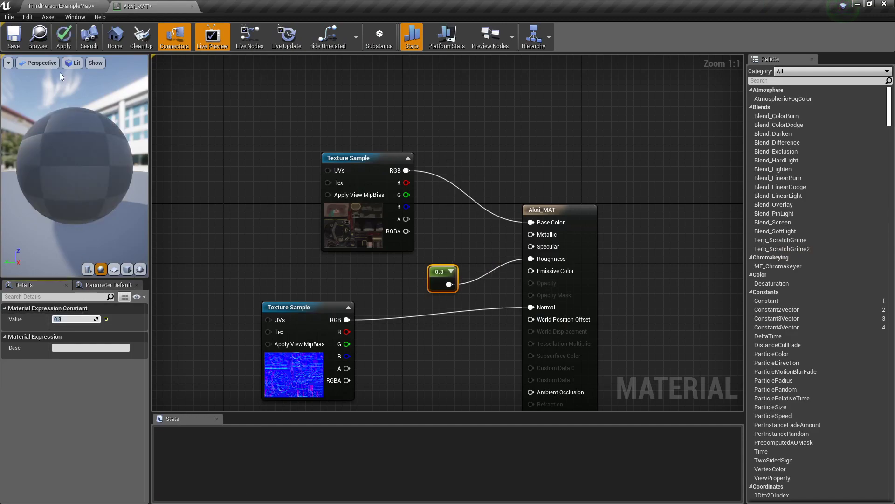
pyautogui.click(63, 37)
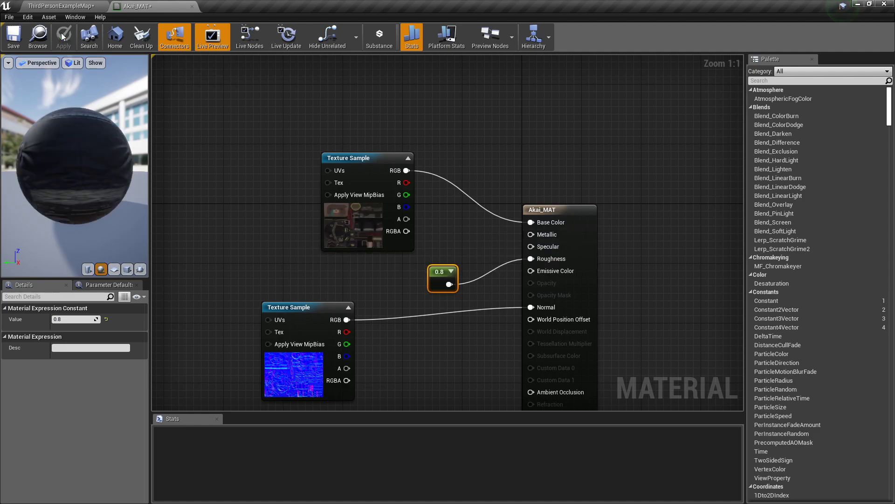
pyautogui.click(60, 6)
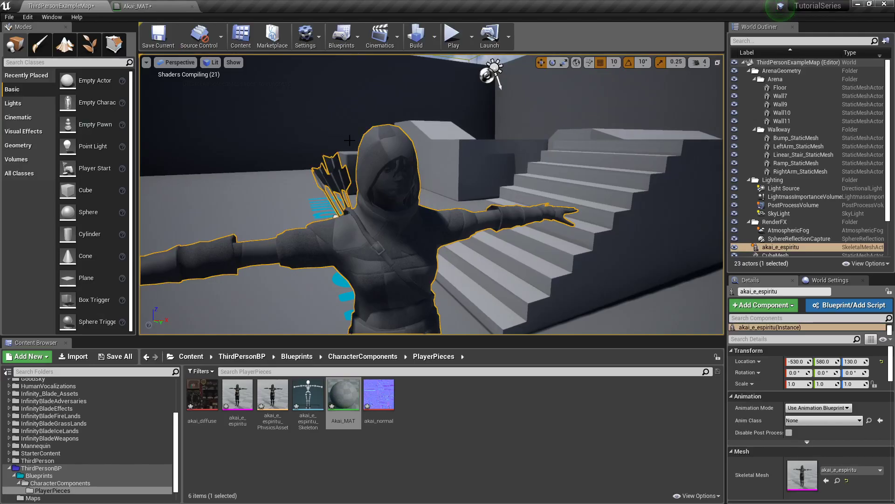
pyautogui.press('a')
pyautogui.moveTo(350, 140); pyautogui.dragTo(448, 159, button='right')
pyautogui.press('d')
pyautogui.press('s')
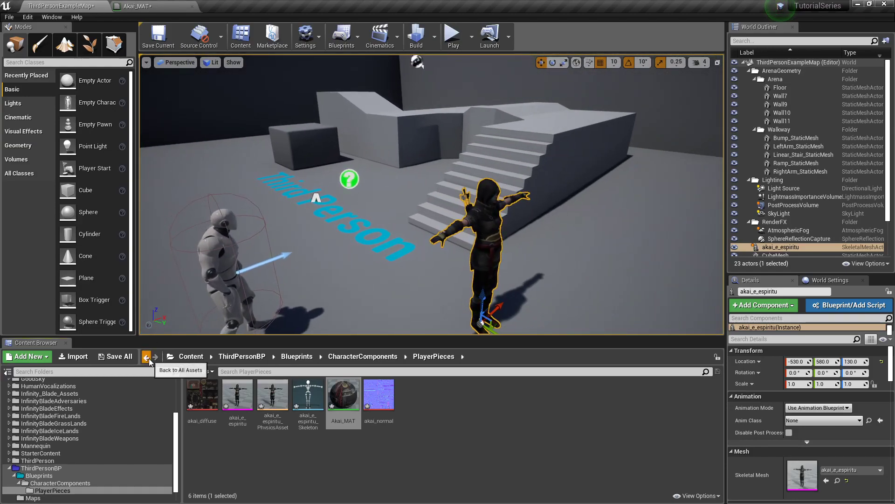
# Step: Create a folder named PlayerAnimations inside the CharacterComponents folder
pyautogui.click(149, 359)
pyautogui.click(53, 484)
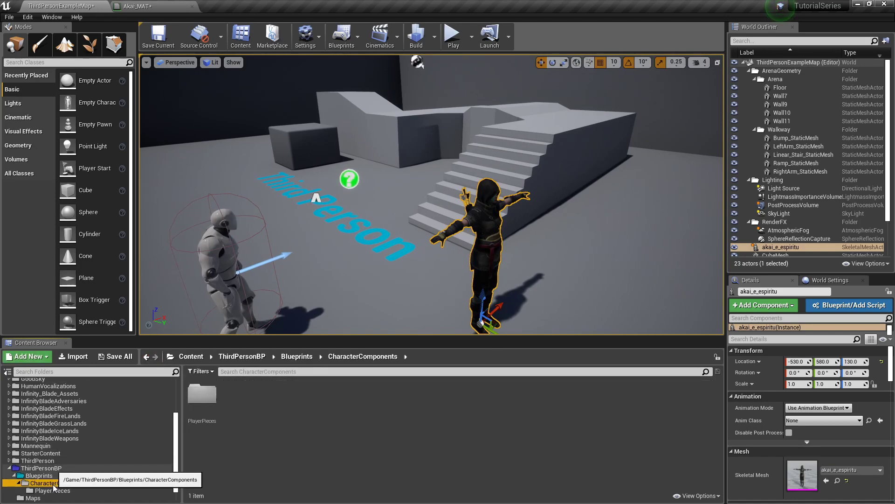
pyautogui.click(67, 490)
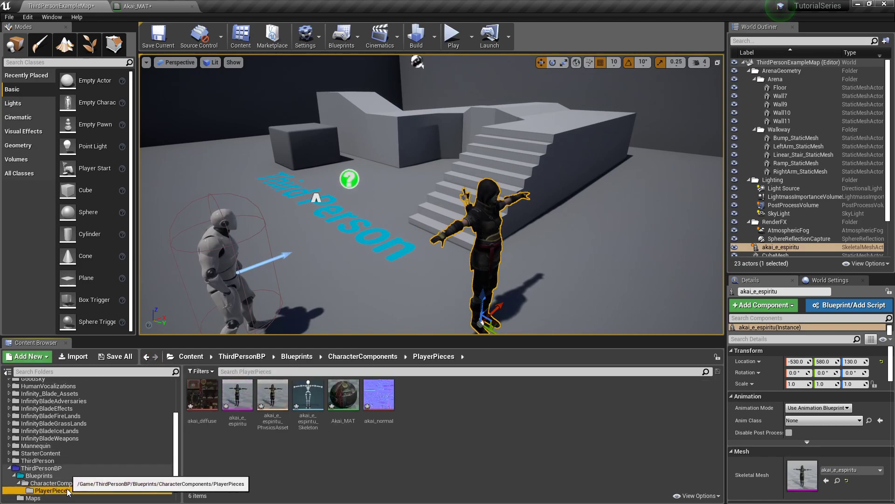
pyautogui.click(67, 484)
pyautogui.click(67, 490)
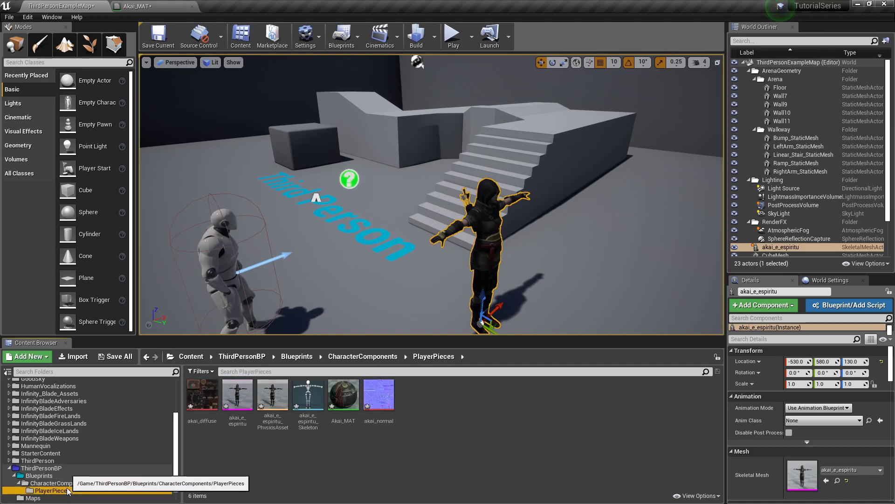
pyautogui.click(68, 483)
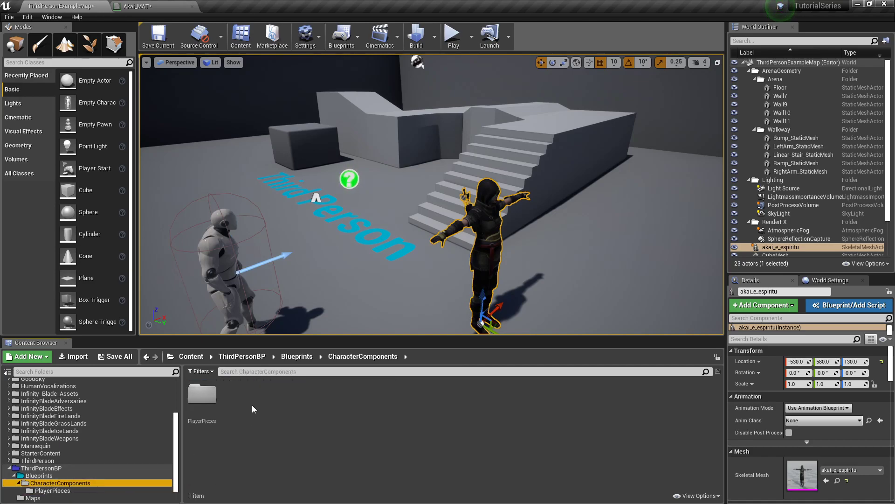
pyautogui.rightClick(238, 398)
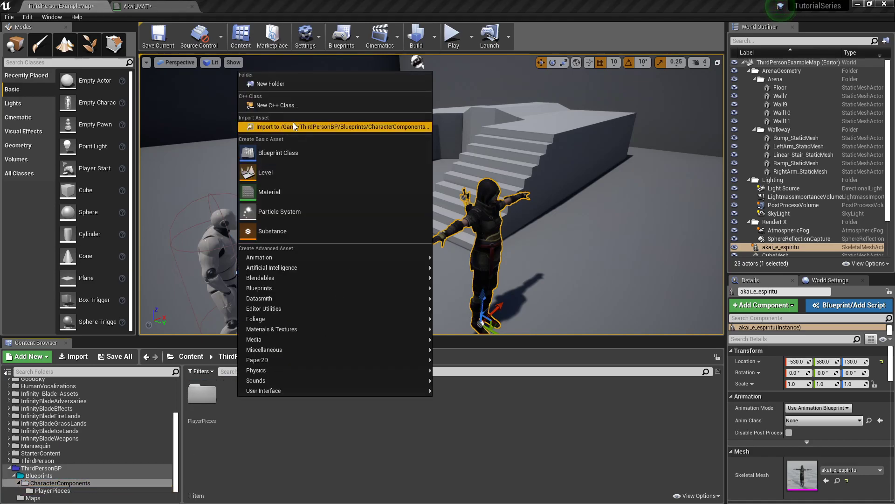
pyautogui.click(290, 85)
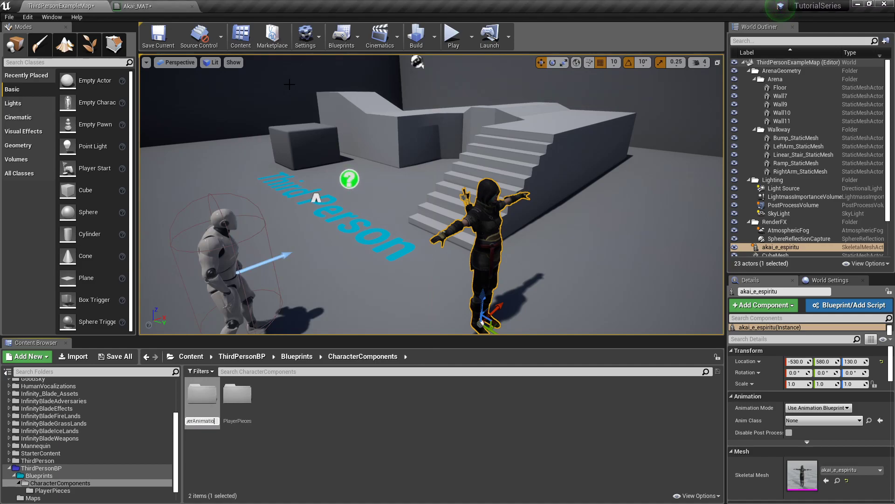
pyautogui.press('Return')
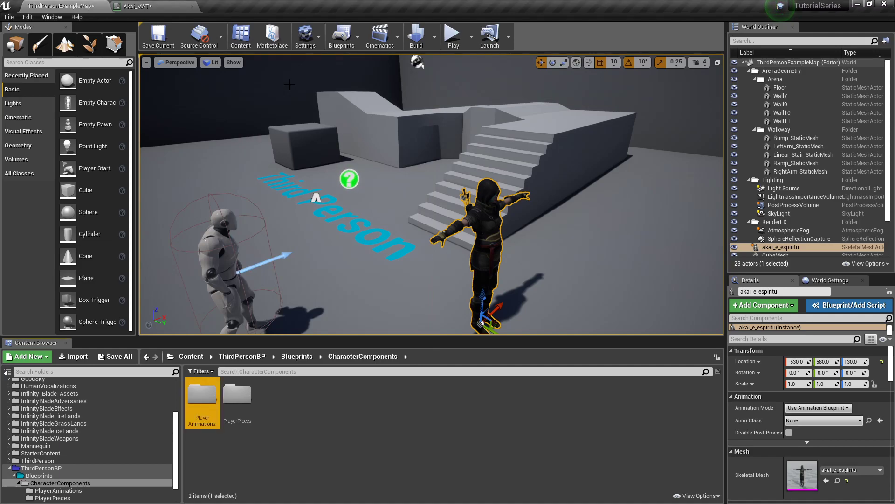
# Step: Start an import into the PlayerAnimations folder with all Player animation files from Fall A Loop(3) through Withdrawing Sword, excluding akai_e_espiritu
pyautogui.doubleClick(201, 402)
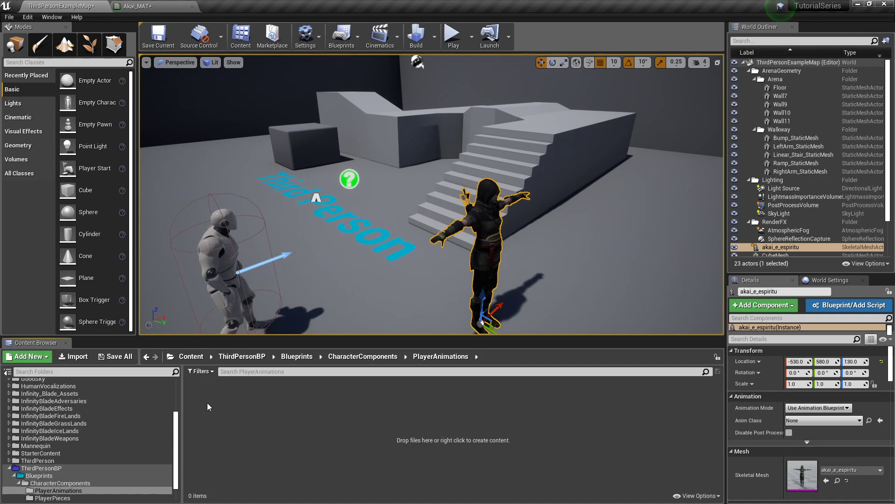
pyautogui.click(71, 359)
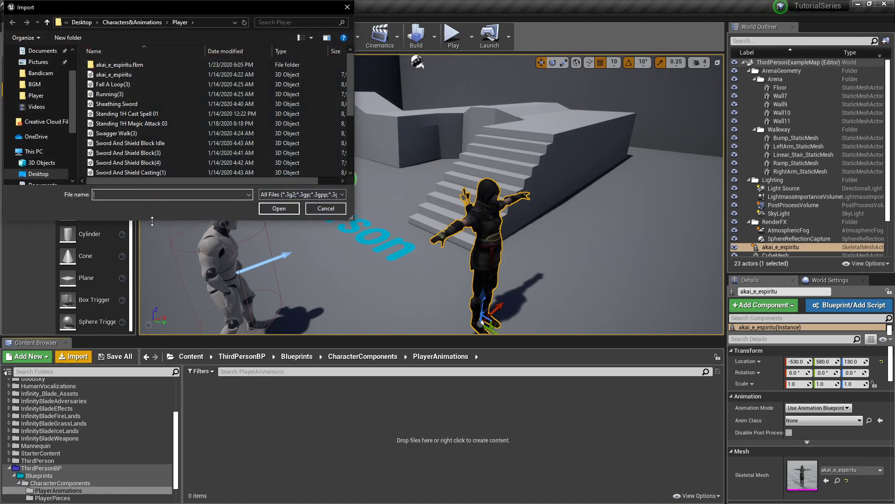
pyautogui.click(123, 85)
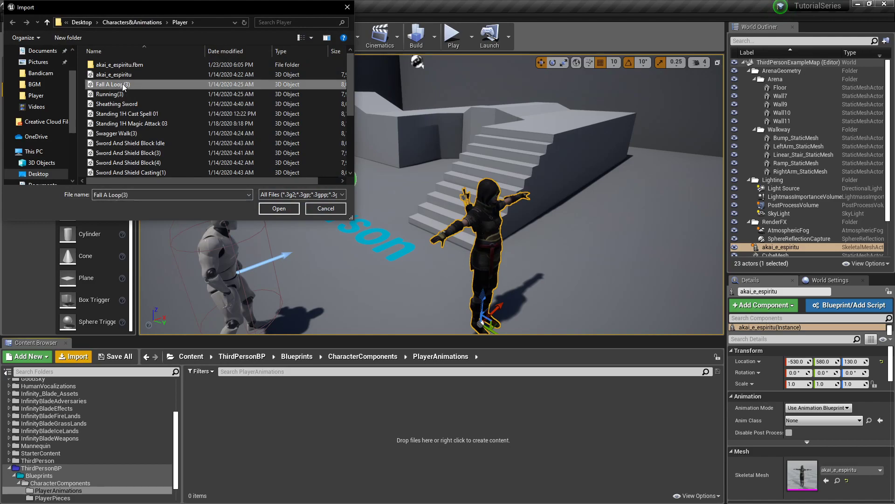
pyautogui.scroll(-4, 122, 83)
pyautogui.keyDown('shift'); pyautogui.click(128, 172); pyautogui.keyUp('shift')
pyautogui.scroll(4, 130, 161)
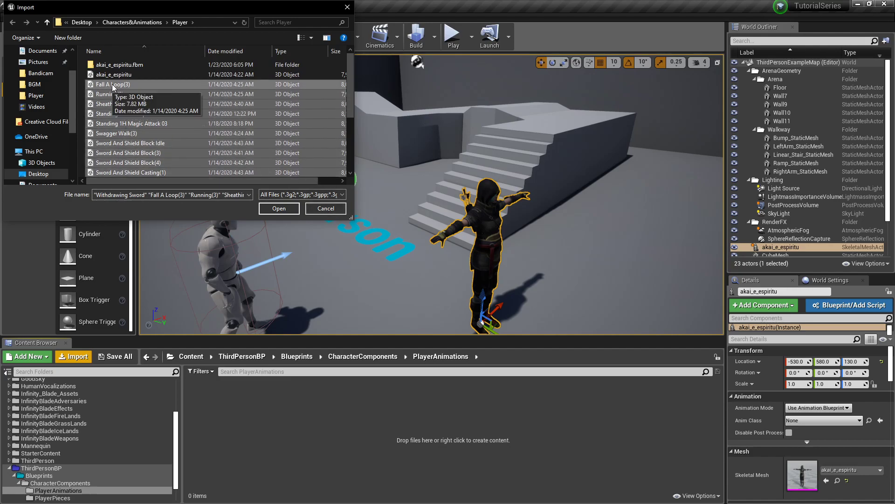
pyautogui.scroll(-4, 112, 88)
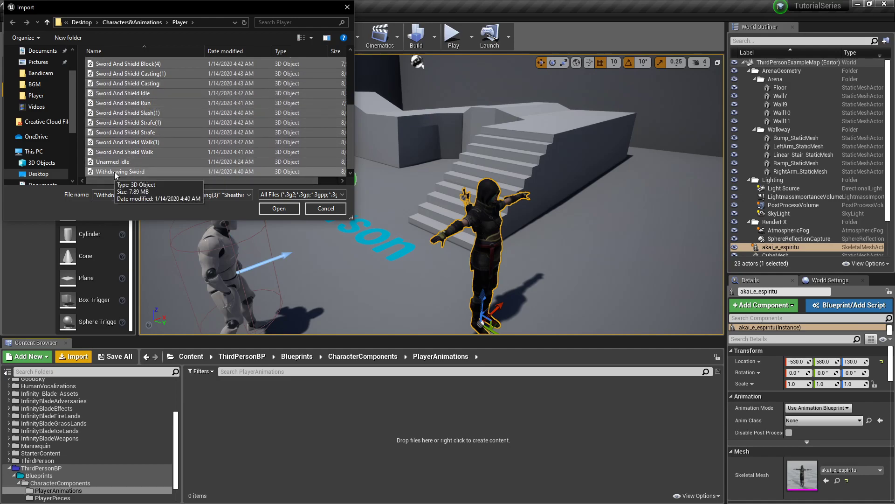
pyautogui.scroll(5, 114, 172)
pyautogui.scroll(-5, 118, 137)
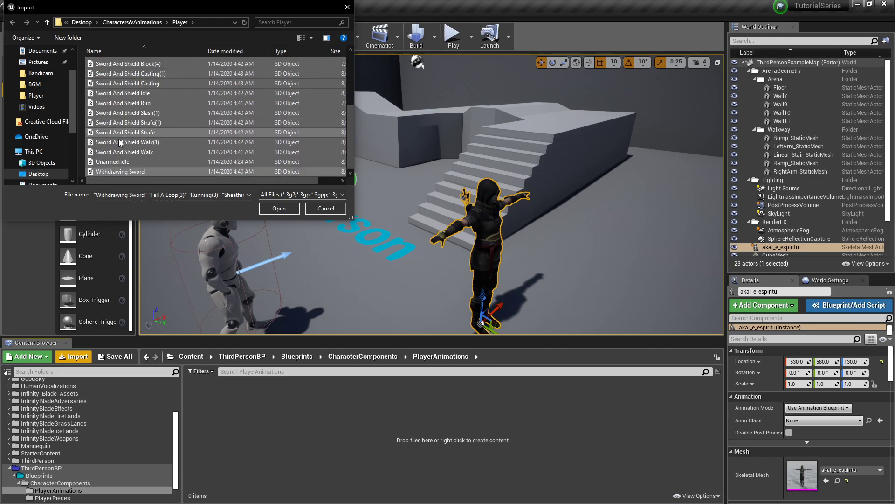
pyautogui.scroll(4, 121, 156)
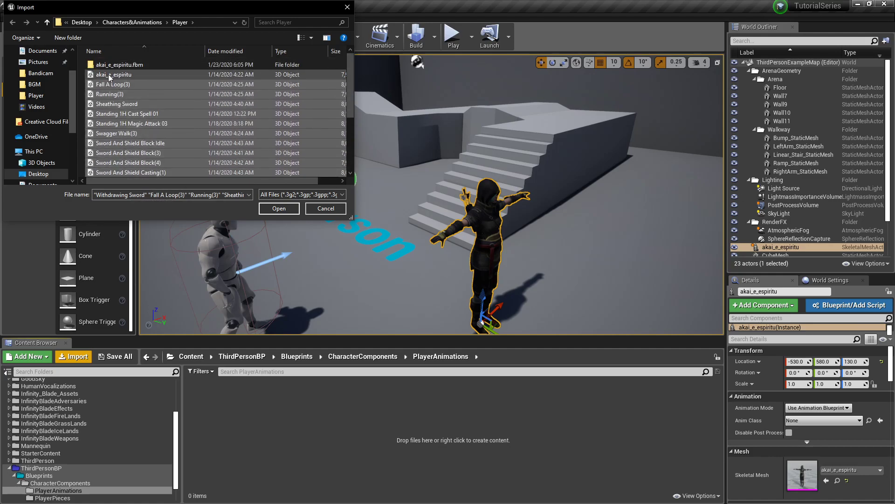
pyautogui.click(279, 209)
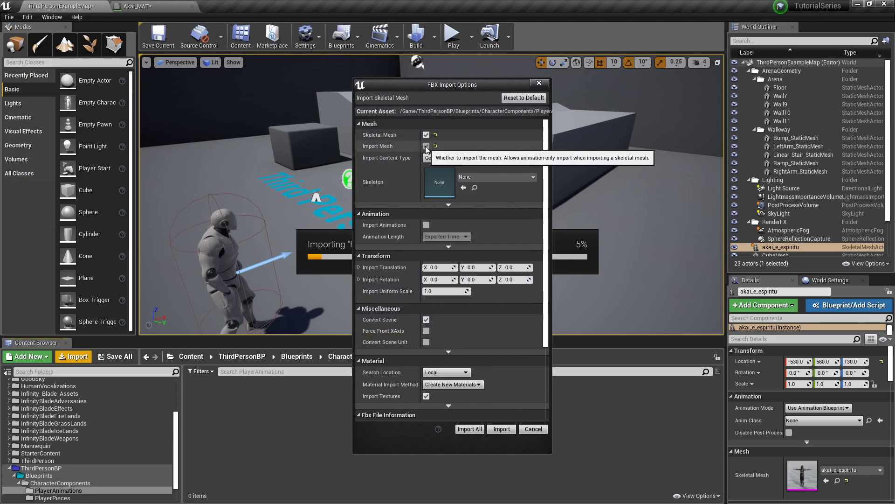
# Step: Import all files without meshes onto akai_e_espiritu_Skeleton, and look through the imported animations, including their Take_001 sequences
pyautogui.click(425, 146)
pyautogui.click(498, 153)
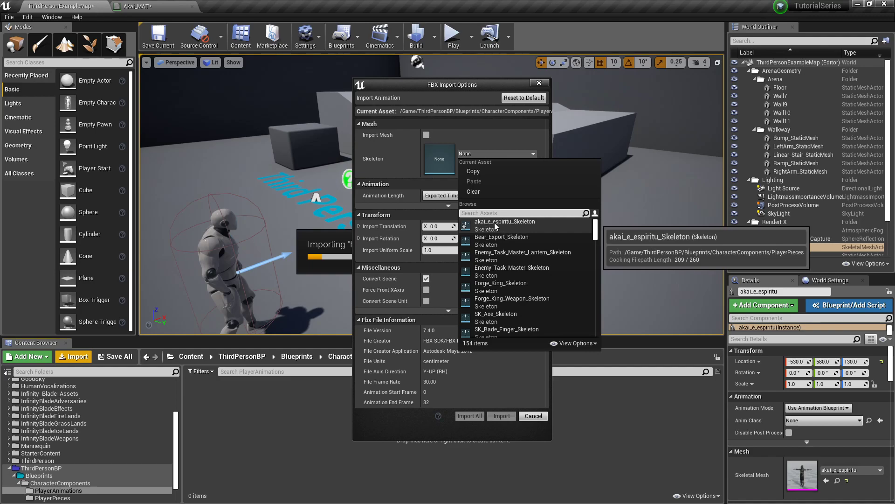
pyautogui.click(515, 224)
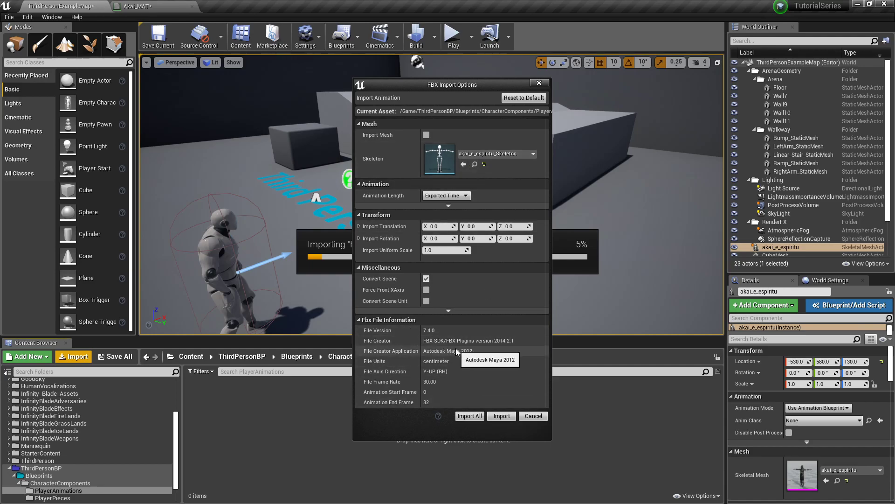
pyautogui.click(471, 417)
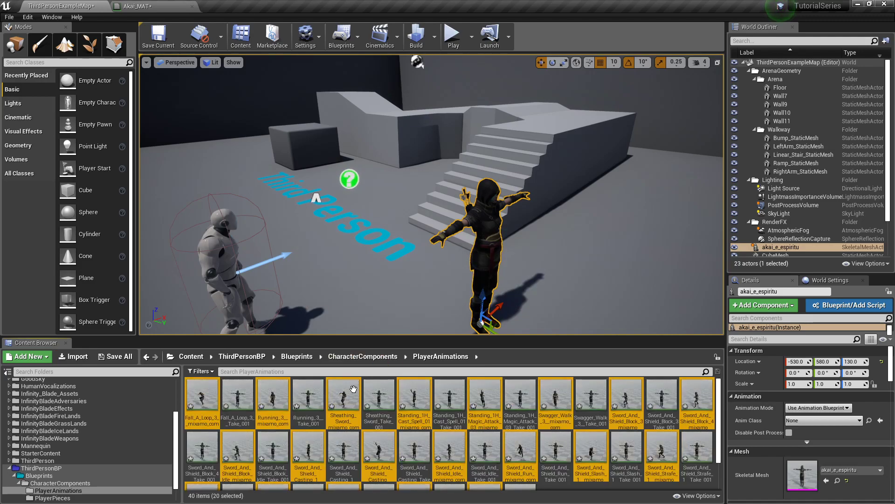
pyautogui.scroll(2, 353, 397)
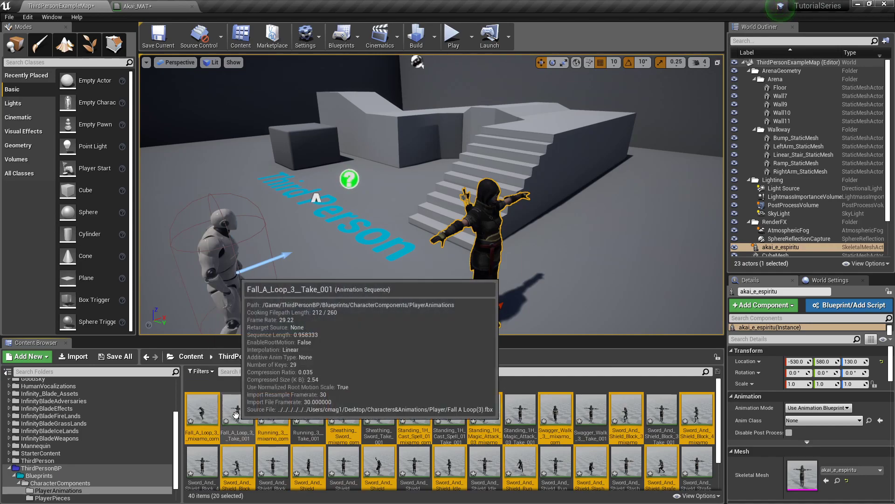
pyautogui.click(242, 413)
pyautogui.click(308, 412)
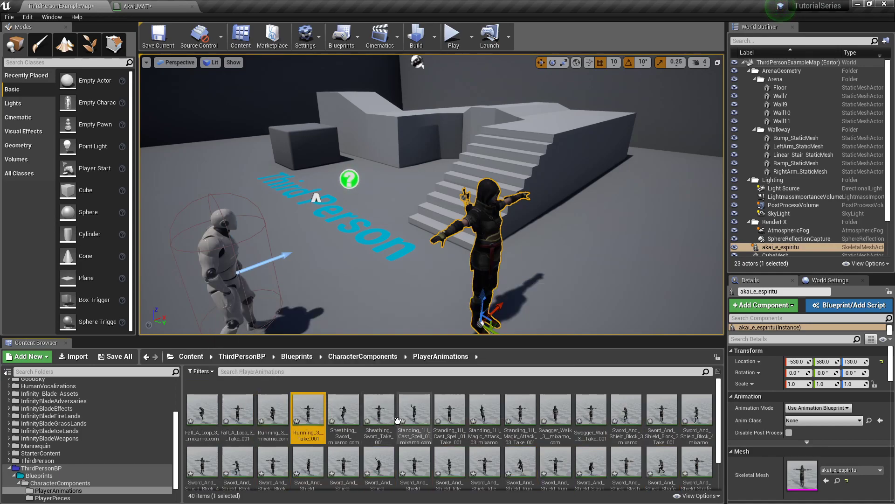
pyautogui.click(392, 417)
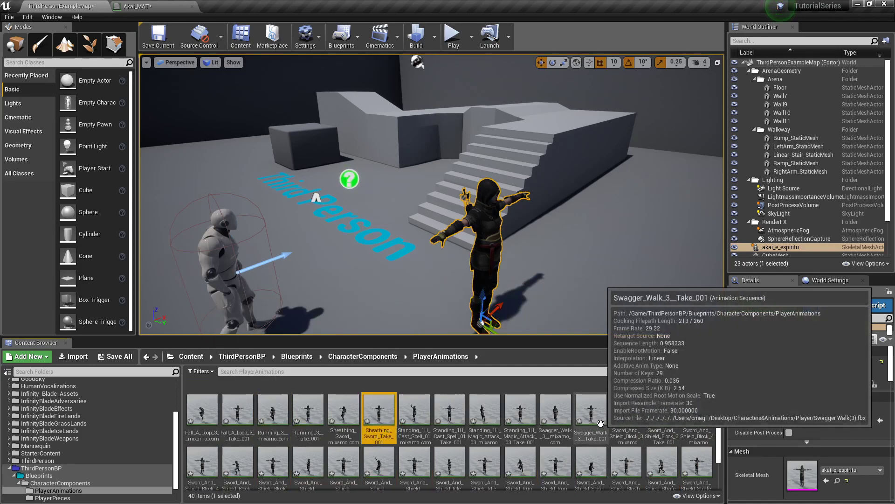
pyautogui.scroll(-2, 378, 424)
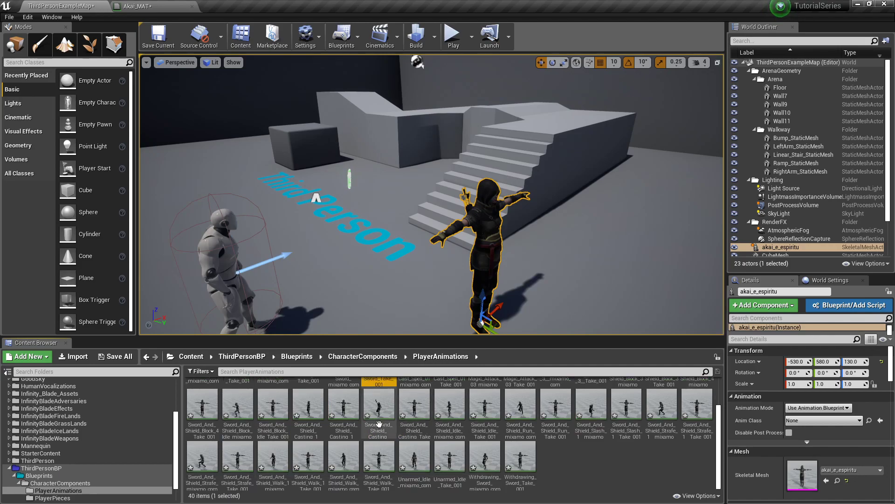
# Step: Create an Animation Blueprint named PlayerAnim_BP in the CharacterComponents folder, targeting akai_e_espiritu_Skeleton
pyautogui.click(51, 483)
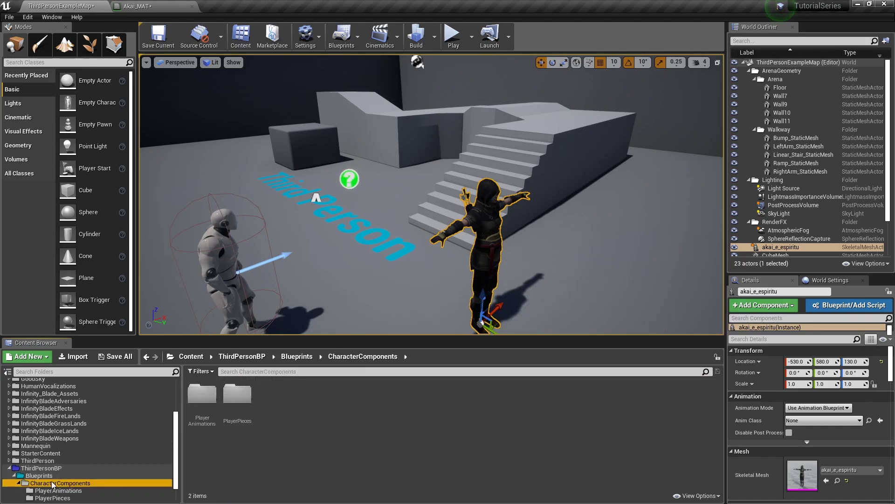
pyautogui.scroll(-2, 69, 472)
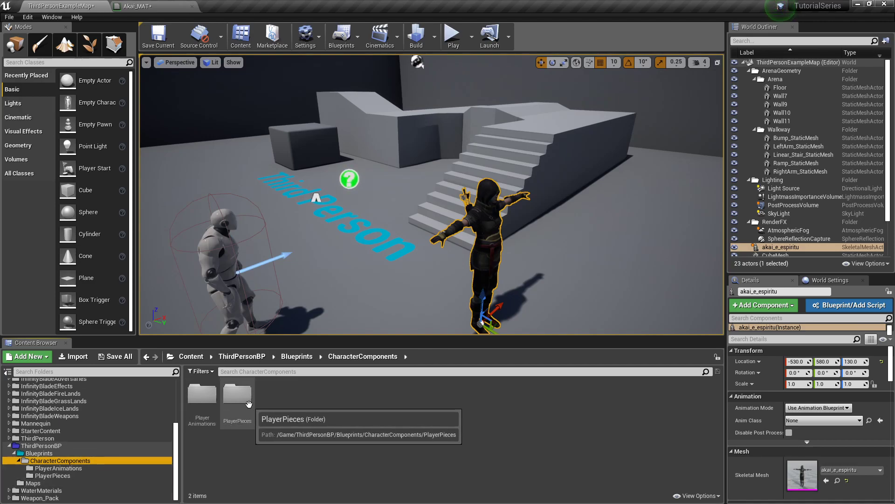
pyautogui.rightClick(278, 399)
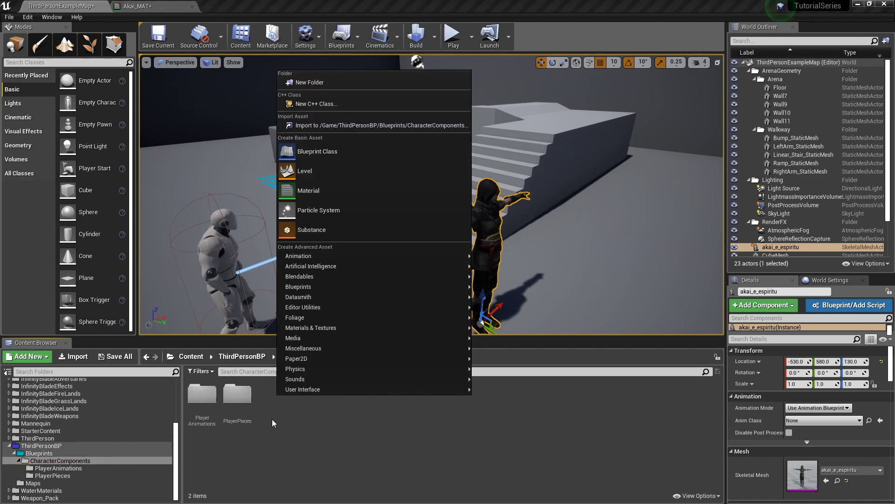
pyautogui.moveTo(467, 256)
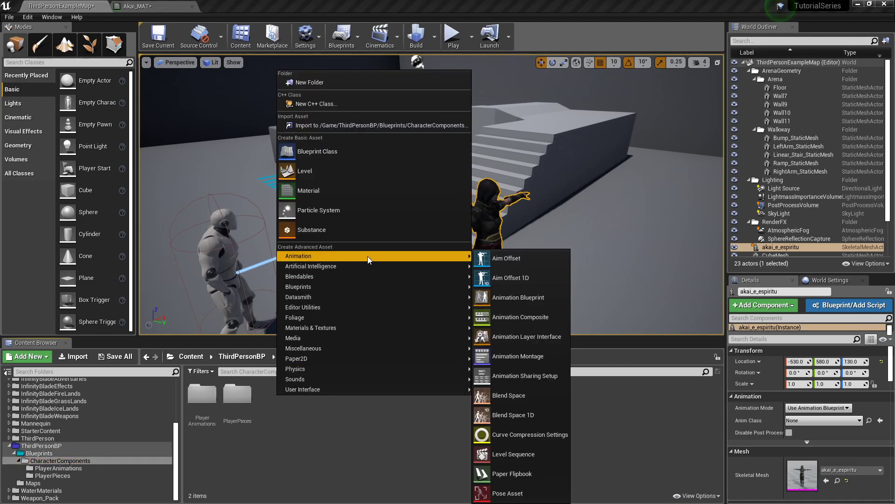
pyautogui.click(513, 297)
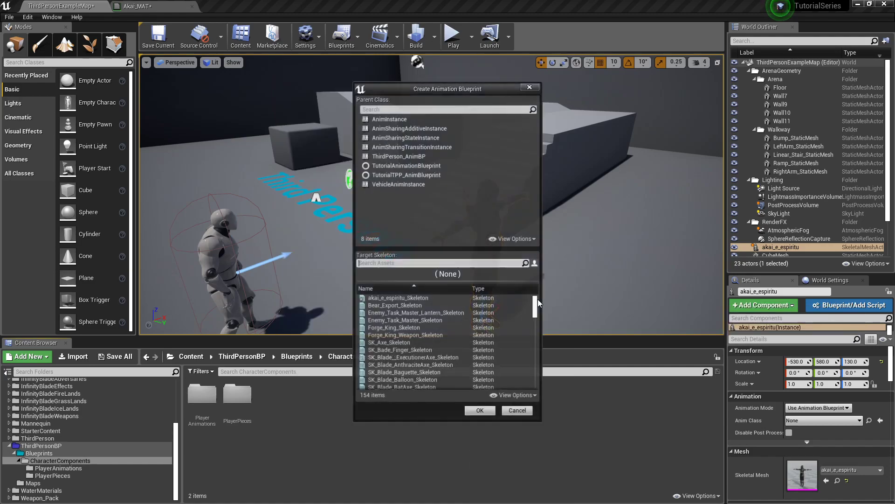
pyautogui.click(480, 298)
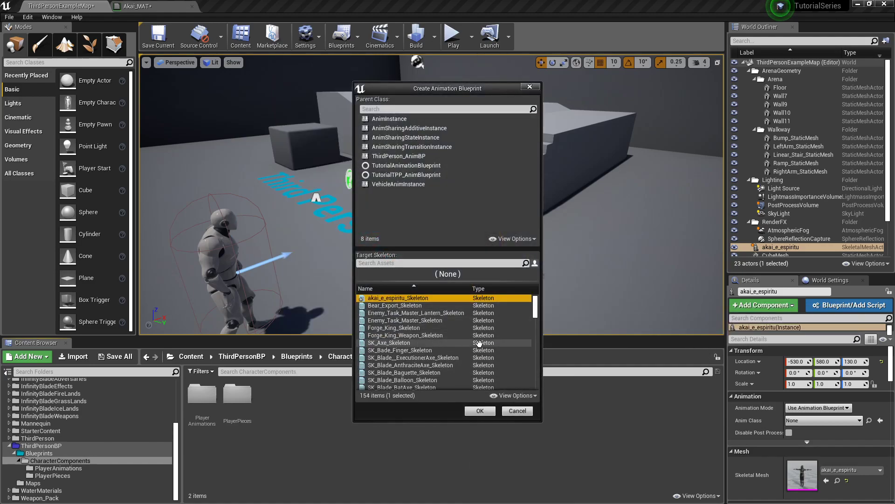
pyautogui.click(485, 414)
pyautogui.write('PlayerAnim_BP')
pyautogui.press('Return')
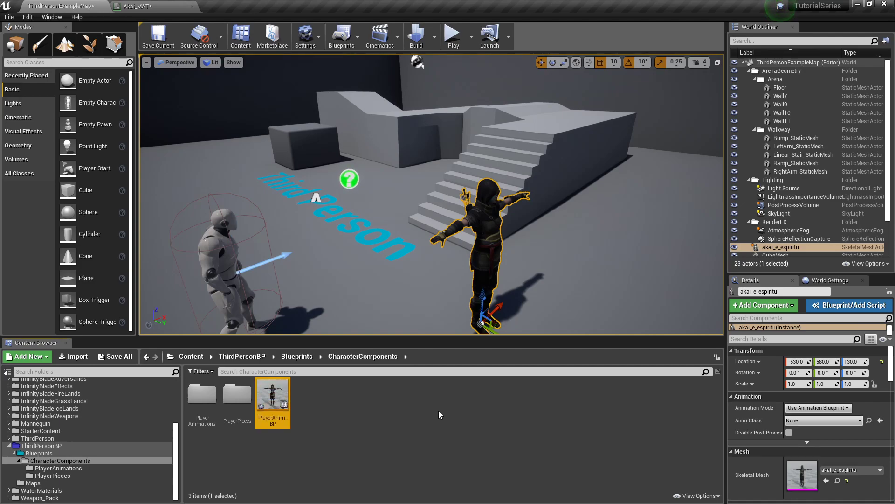
# Step: Create a Blend Space 1D named Locomotion in CharacterComponents, using akai_e_espiritu_Skeleton
pyautogui.click(375, 402)
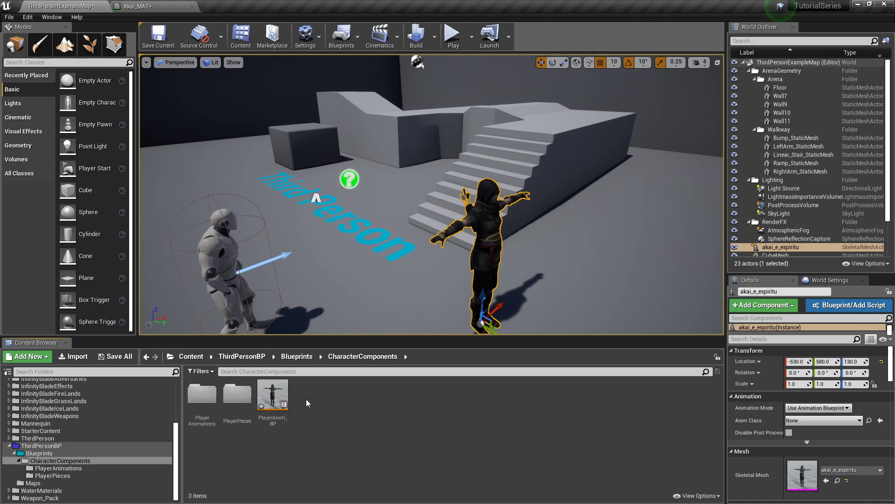
pyautogui.rightClick(307, 403)
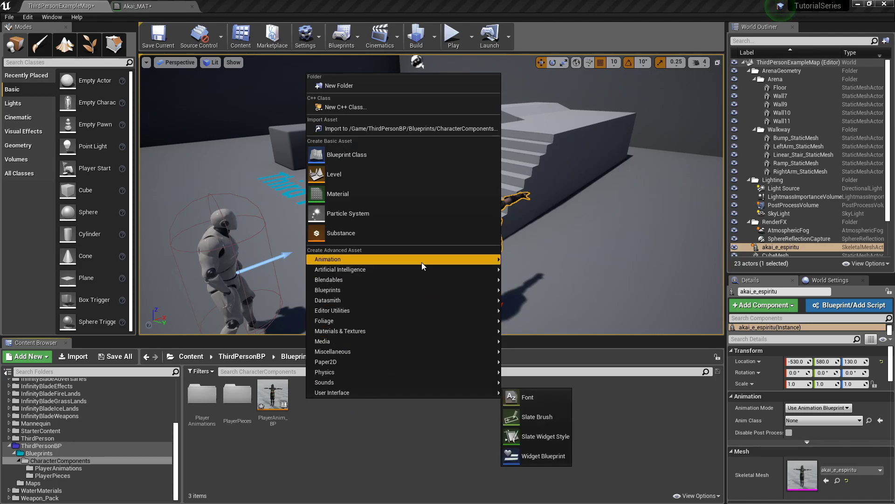
pyautogui.moveTo(430, 261)
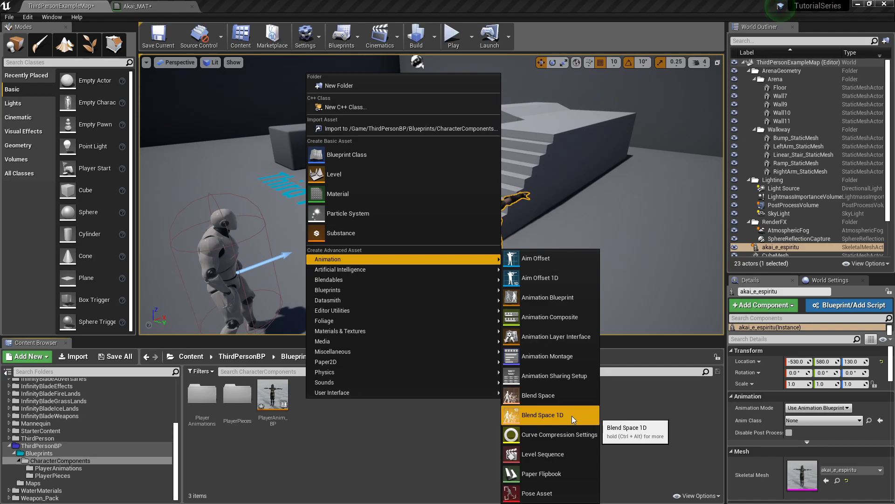
pyautogui.click(543, 418)
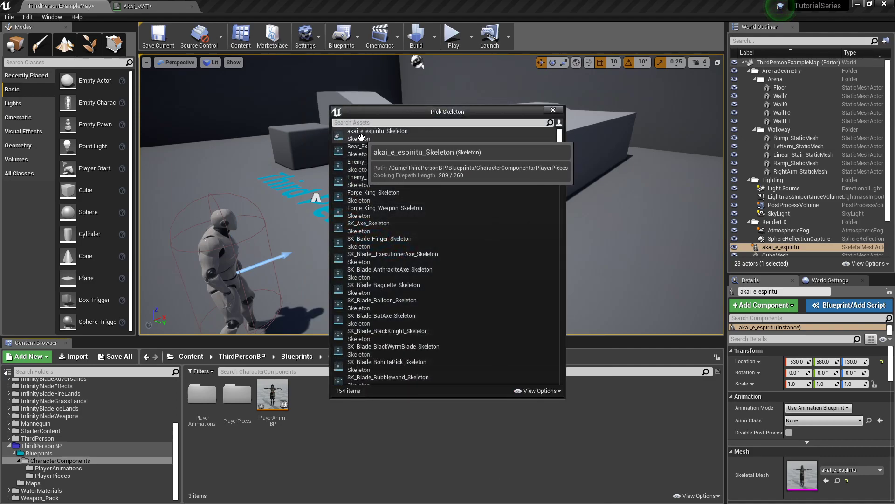
pyautogui.click(359, 137)
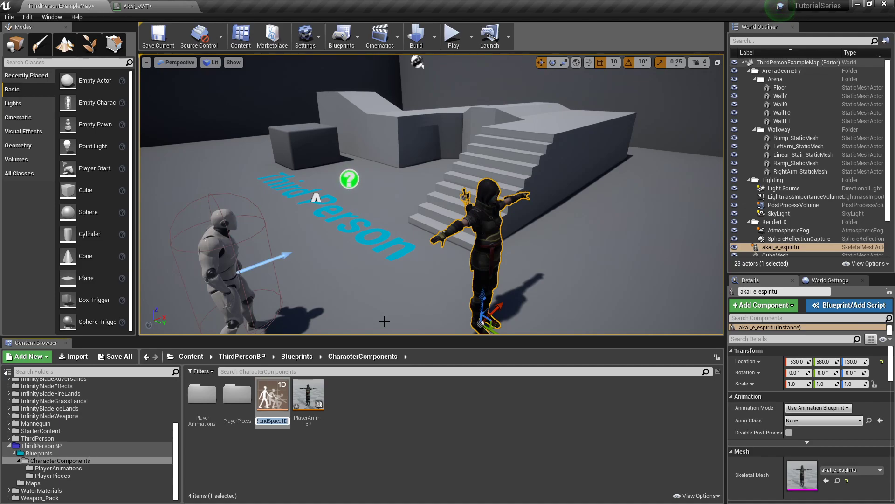
pyautogui.write('Locomotion')
pyautogui.press('Return')
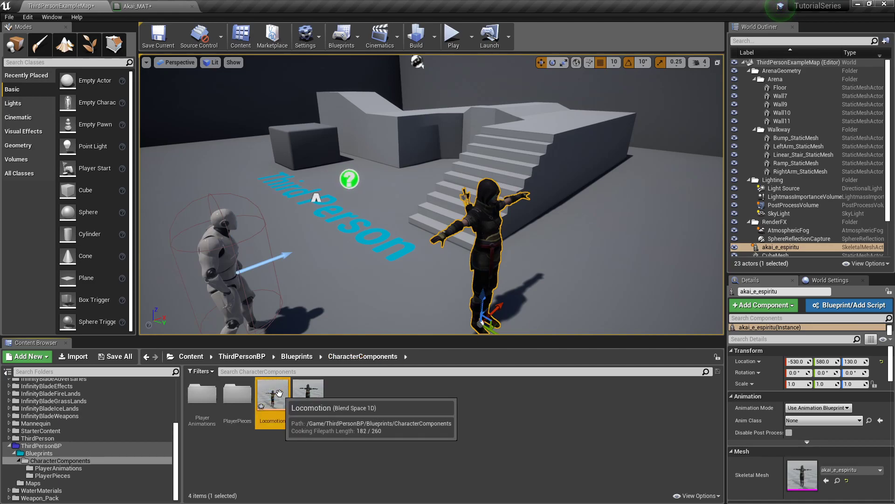
# Step: Open the Locomotion blend space, expand its horizontal axis settings, and move the preview point to the 0.0 end of the graph
pyautogui.doubleClick(276, 400)
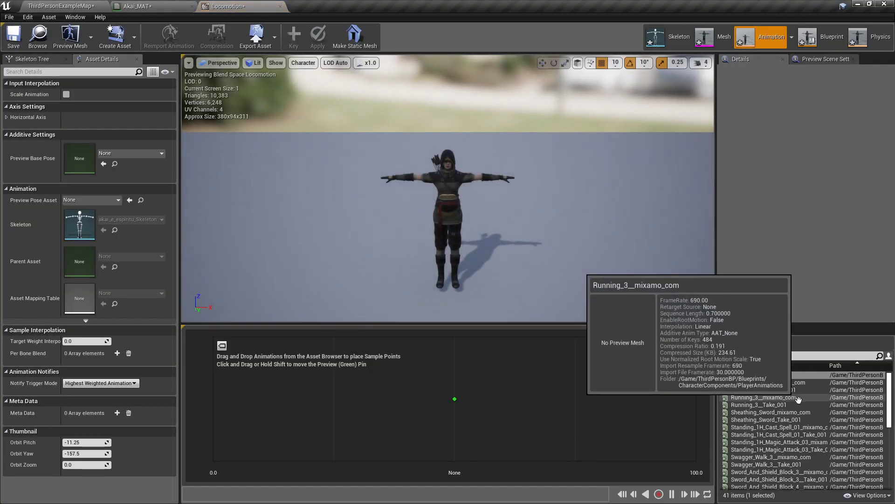
pyautogui.scroll(-2, 797, 399)
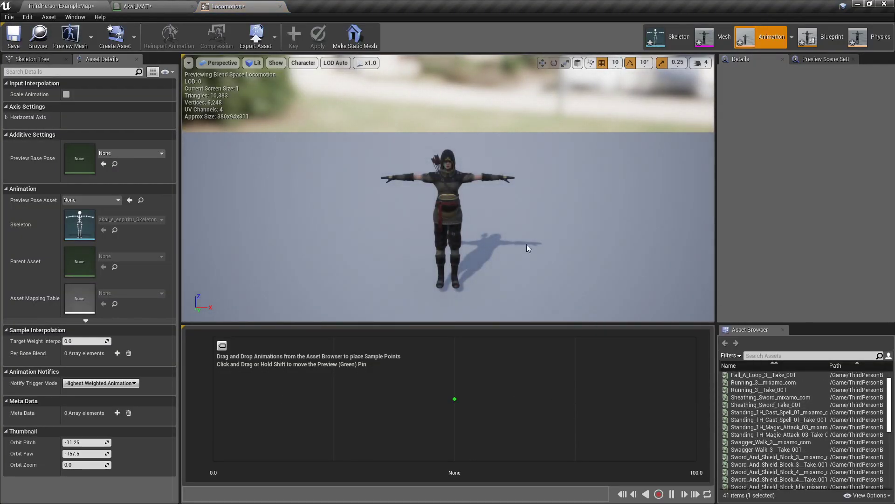
pyautogui.click(82, 6)
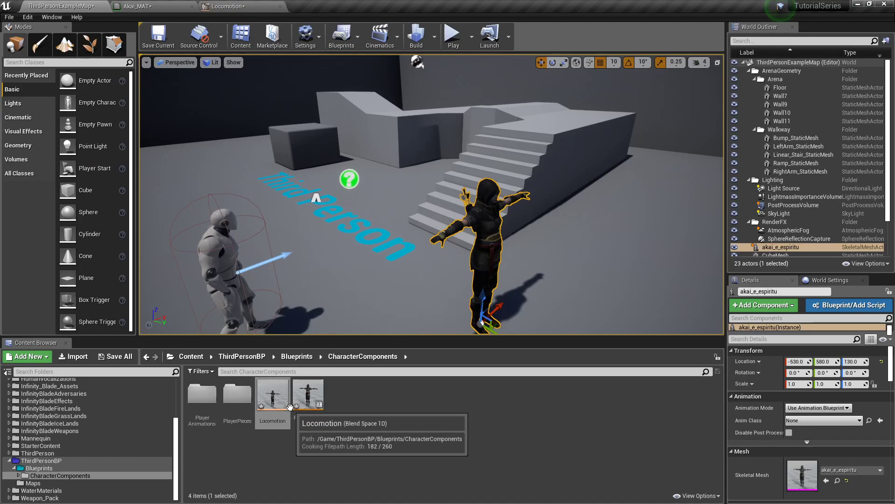
pyautogui.click(249, 8)
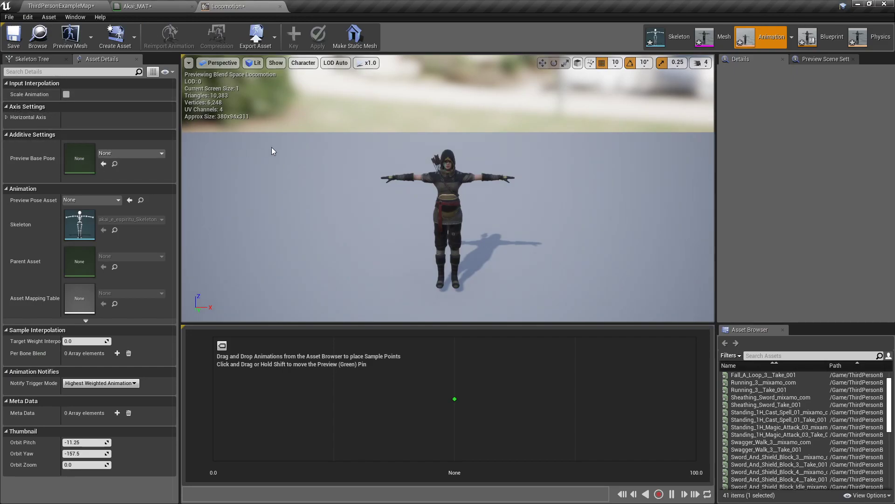
pyautogui.click(6, 117)
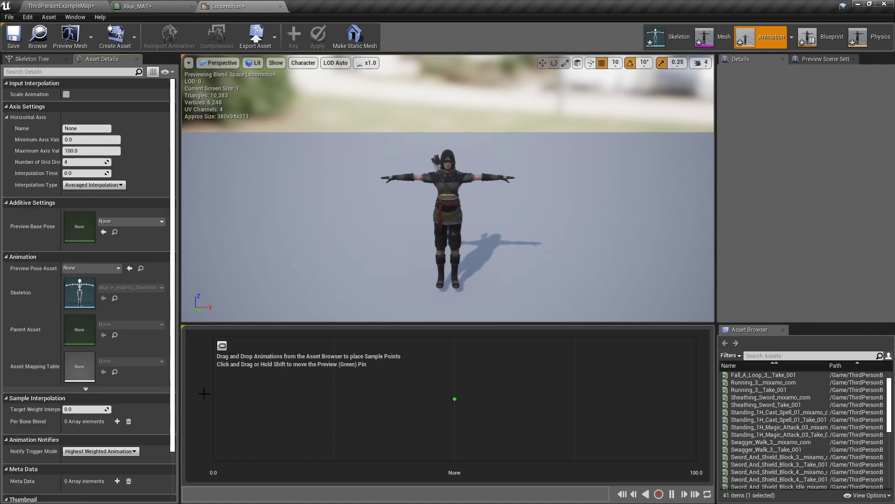
pyautogui.moveTo(455, 399); pyautogui.dragTo(208, 398)
# Step: Name the Locomotion blend space's horizontal axis Speed and set its maximum axis value to 450
pyautogui.click(87, 128)
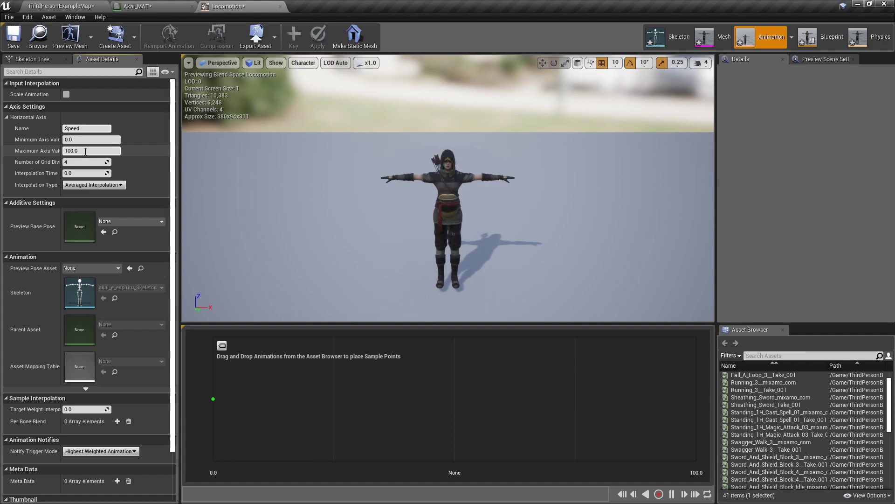
pyautogui.click(85, 150)
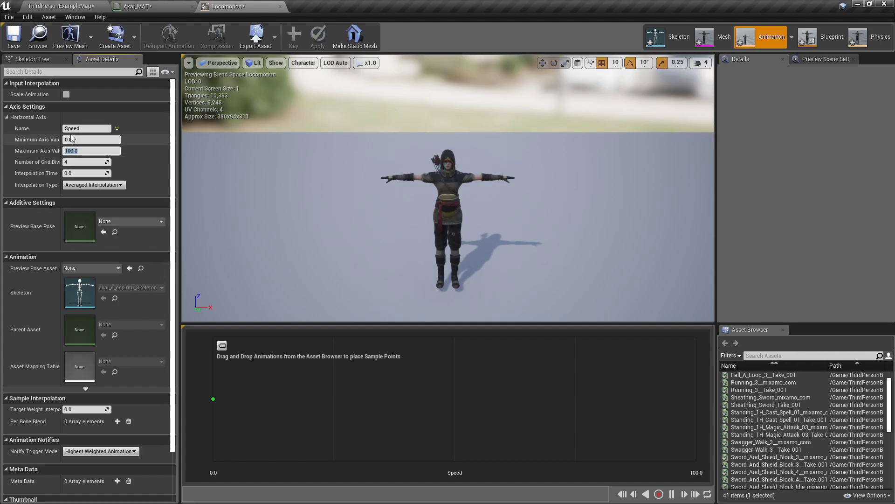
pyautogui.click(214, 399)
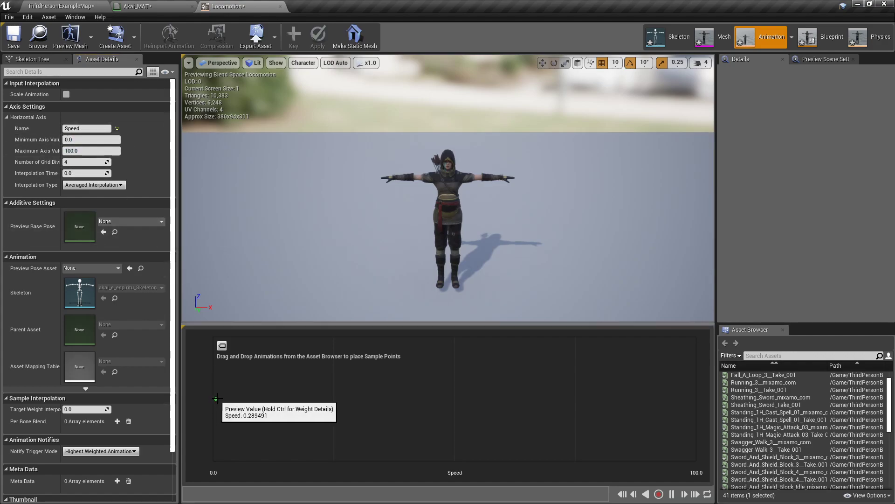
pyautogui.click(64, 150)
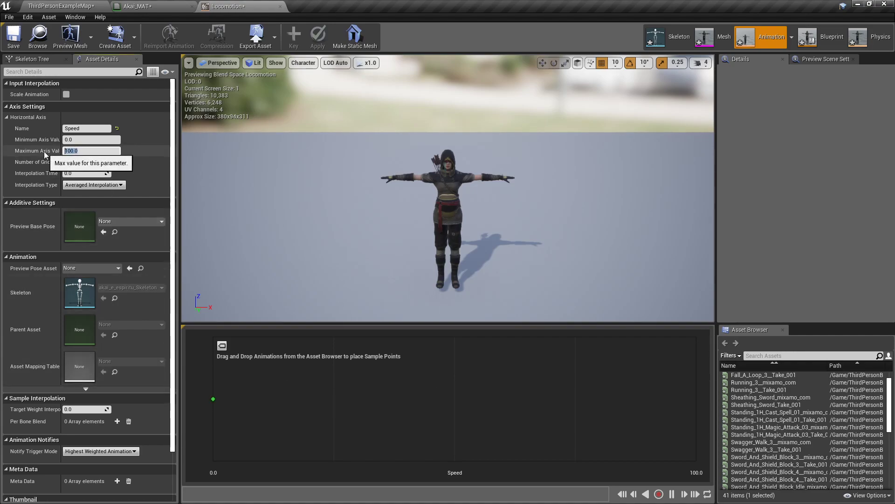
pyautogui.write('450')
pyautogui.press('Return')
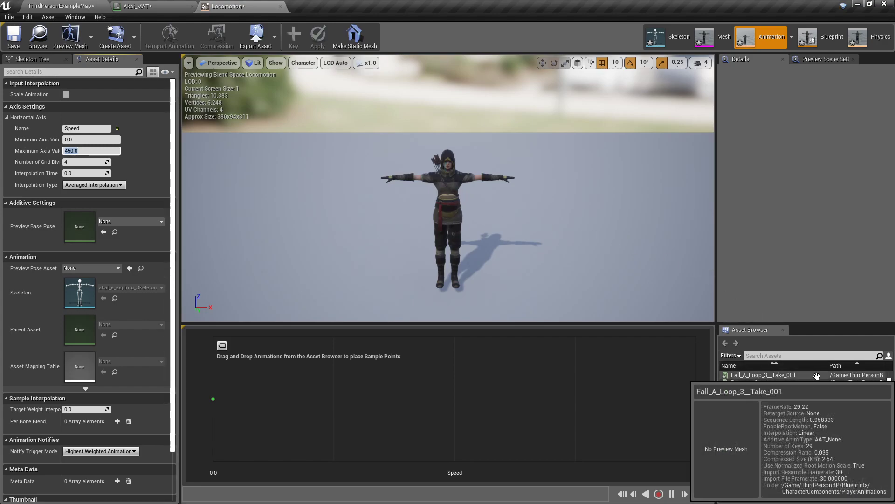
# Step: Add Unarmed_Idle_mixamo_com as the blend sample at speed 0.0 and Swagger_Walk_3__mixamo_com at the first grid line after it
pyautogui.scroll(-5, 818, 395)
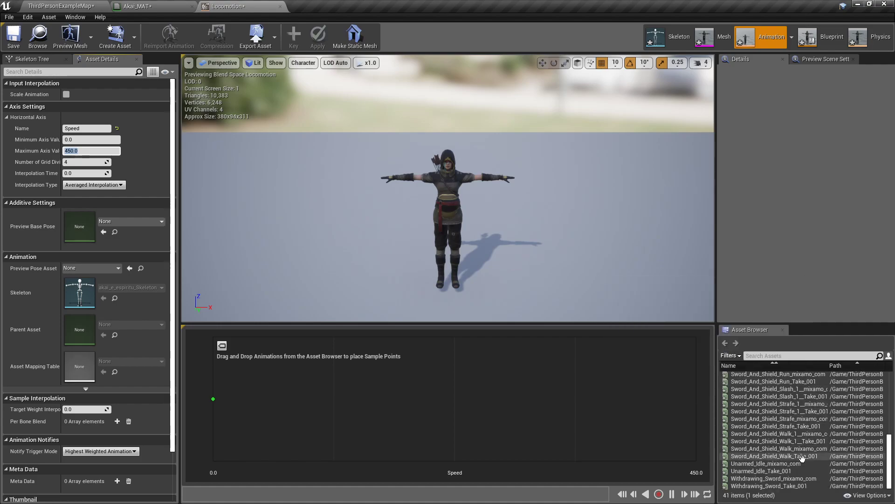
pyautogui.scroll(5, 802, 429)
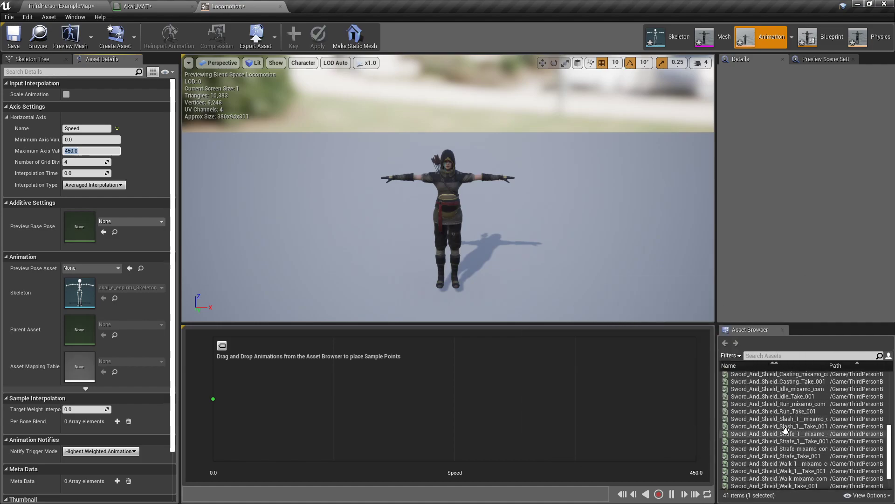
pyautogui.scroll(-5, 788, 419)
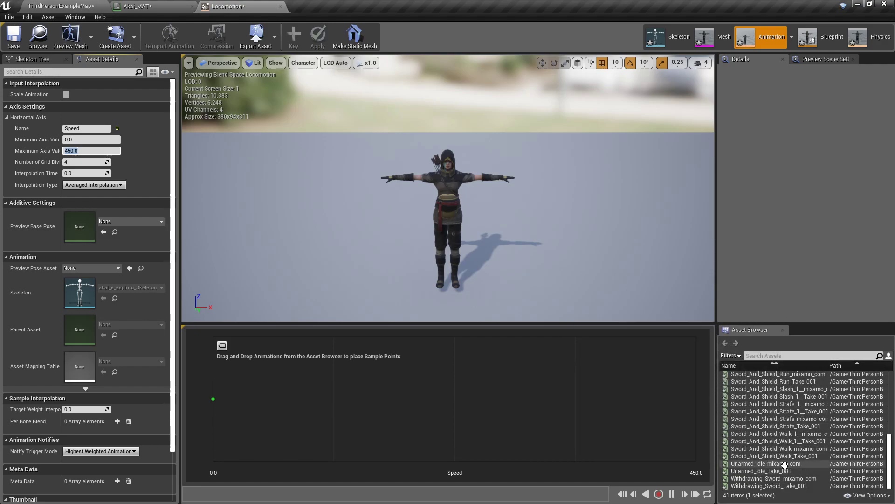
pyautogui.moveTo(787, 464)
pyautogui.mouseDown()
pyautogui.moveTo(359, 388)
pyautogui.moveTo(213, 399)
pyautogui.moveTo(274, 400)
pyautogui.moveTo(238, 399)
pyautogui.mouseUp()
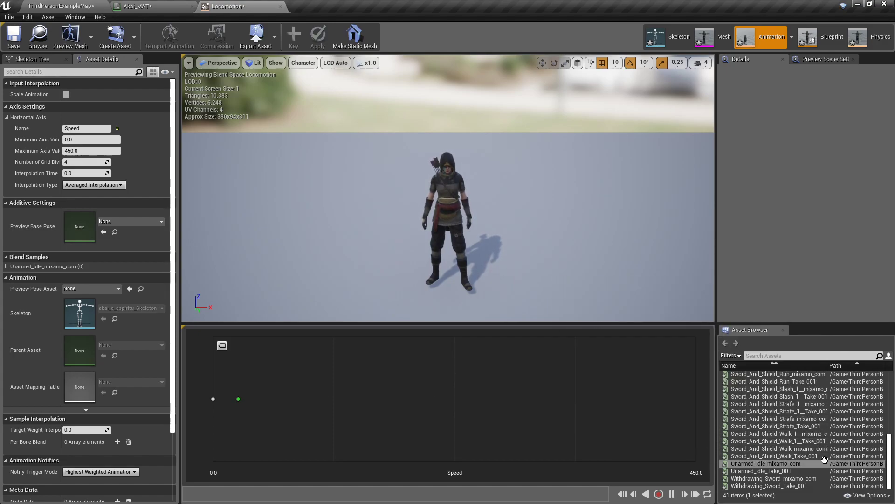
pyautogui.scroll(2, 820, 469)
pyautogui.scroll(3, 819, 433)
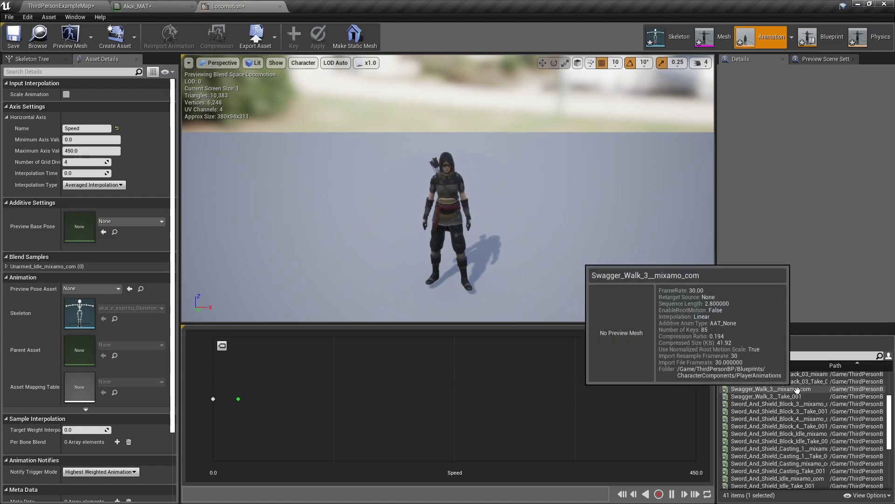
pyautogui.moveTo(796, 390); pyautogui.dragTo(348, 392)
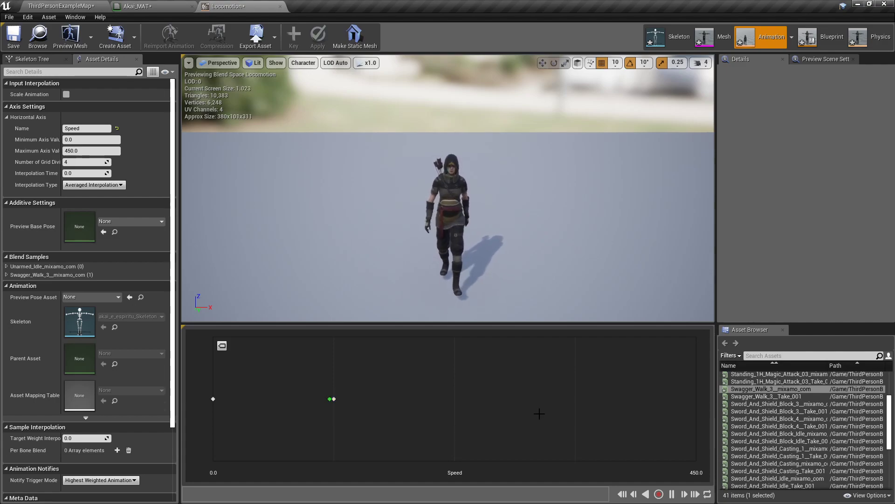
# Step: Add Running_3__mixamo_com samples on the middle grid line, the one after it, and the 450.0 end of the Speed axis
pyautogui.scroll(-4, 825, 409)
pyautogui.scroll(-2, 829, 411)
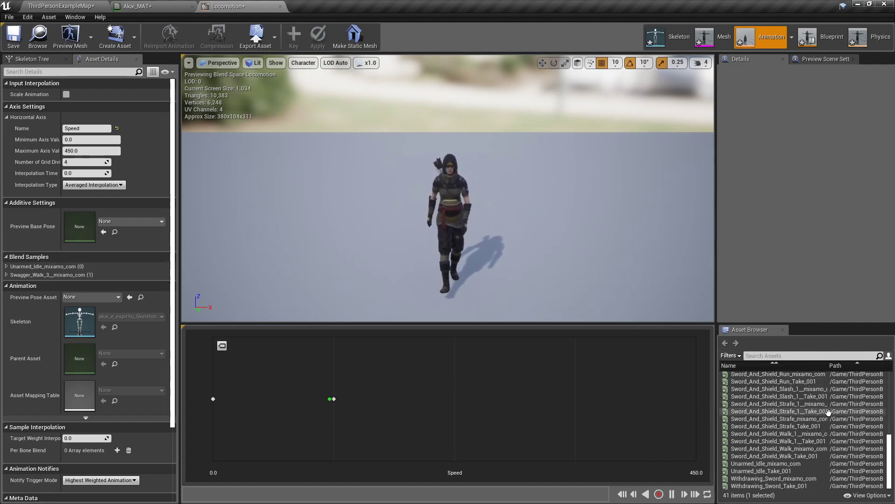
pyautogui.scroll(2, 812, 467)
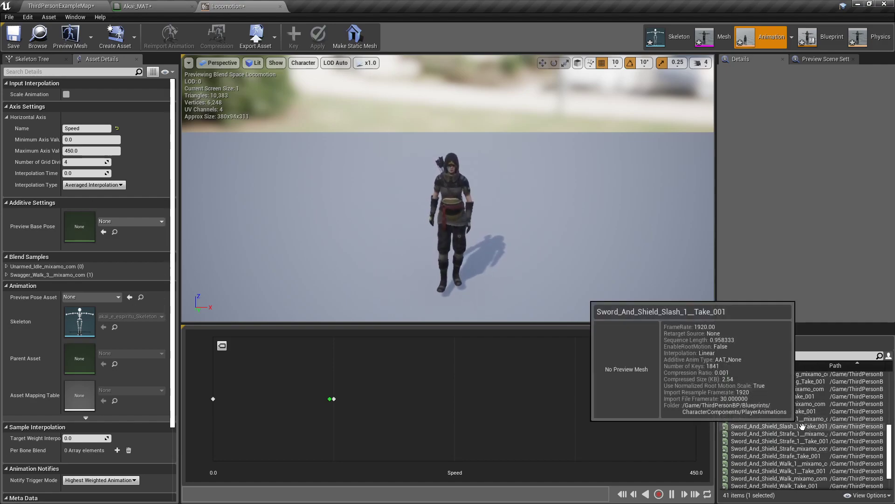
pyautogui.scroll(5, 849, 410)
pyautogui.scroll(1, 861, 411)
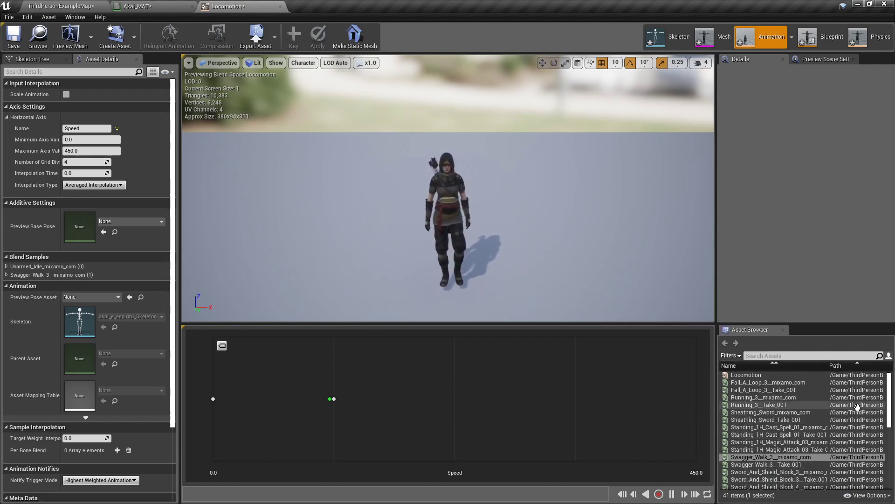
pyautogui.moveTo(779, 397); pyautogui.dragTo(464, 398)
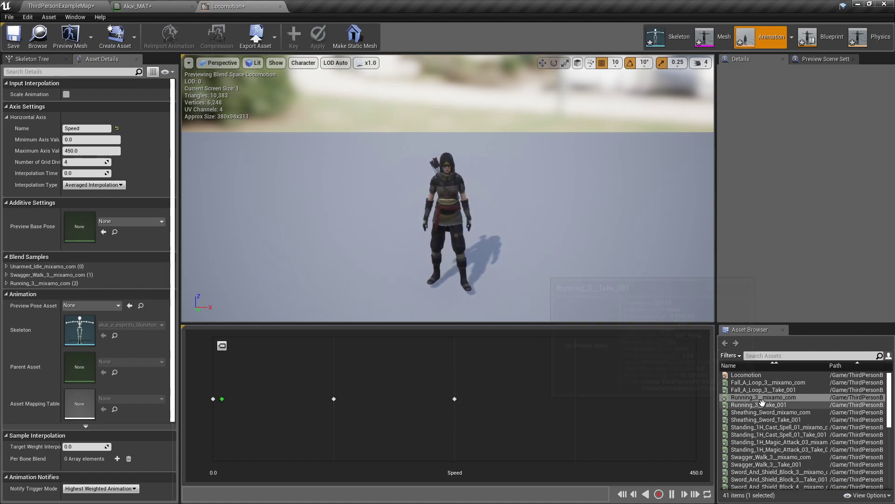
pyautogui.moveTo(761, 398); pyautogui.dragTo(578, 398)
pyautogui.moveTo(770, 397); pyautogui.dragTo(696, 399)
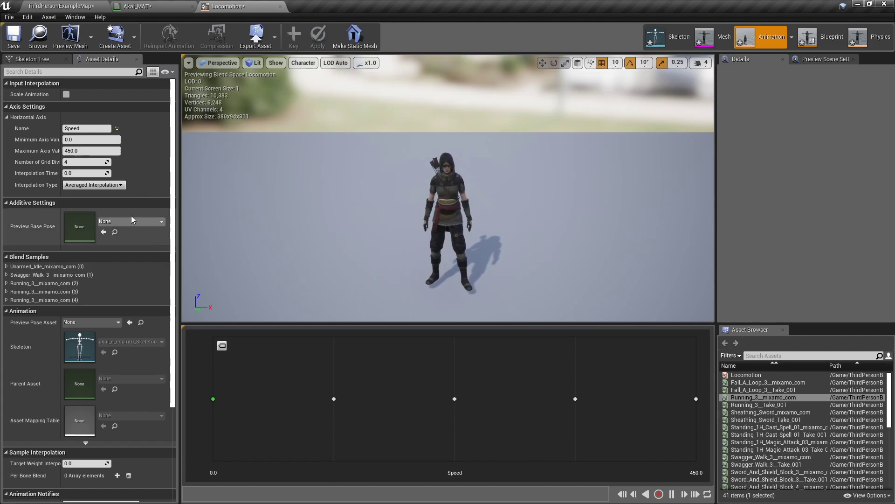
# Step: Set the grid divisions to 6, fill the empty grid lines with Swagger_Walk_3__mixamo_com below mid-speed and Running_3__mixamo_com above it, and save
pyautogui.click(98, 162)
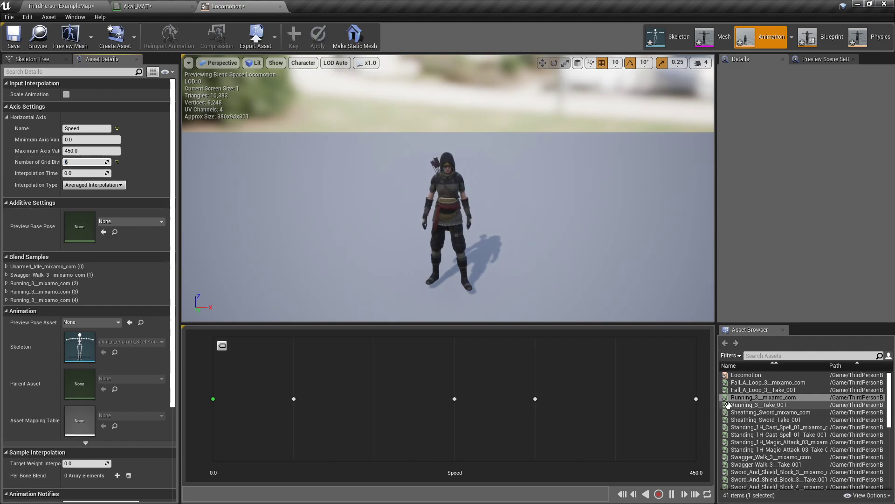
pyautogui.scroll(-1, 782, 428)
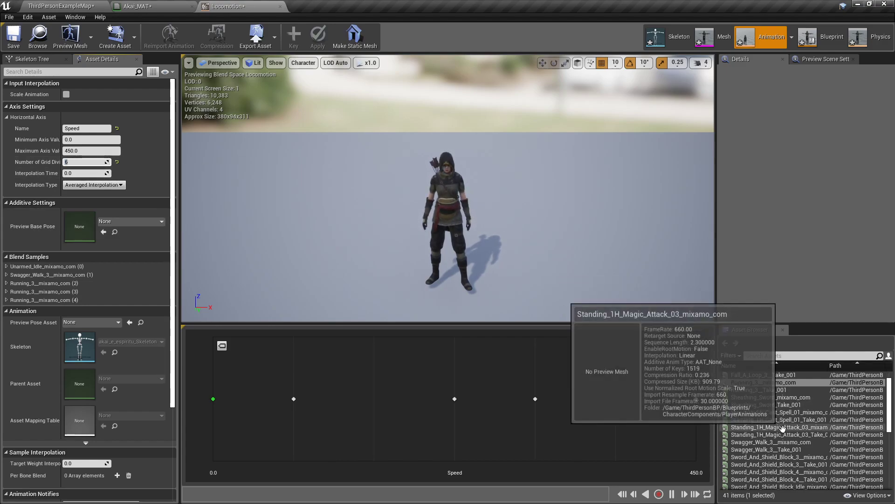
pyautogui.moveTo(774, 441); pyautogui.dragTo(381, 401)
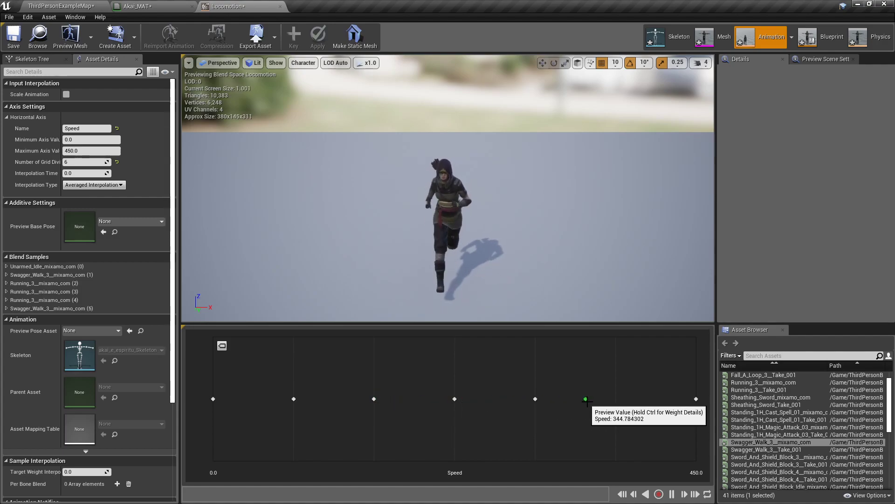
pyautogui.scroll(1, 791, 400)
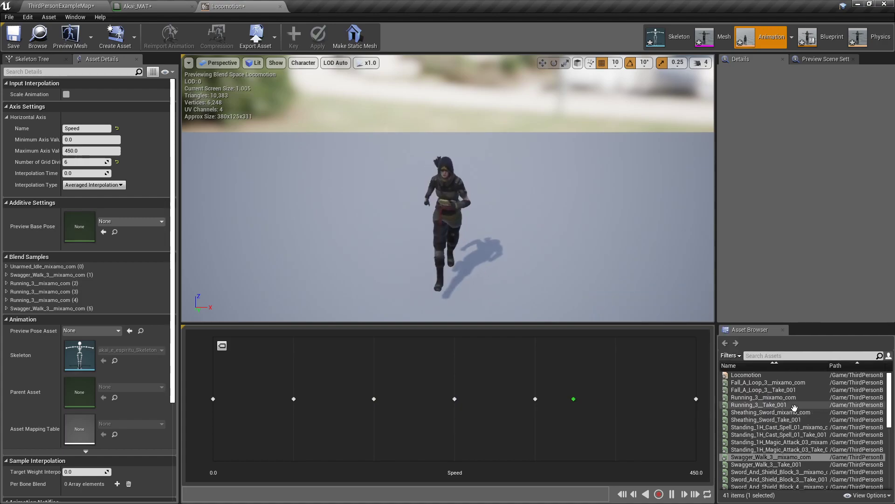
pyautogui.moveTo(792, 400); pyautogui.dragTo(616, 398)
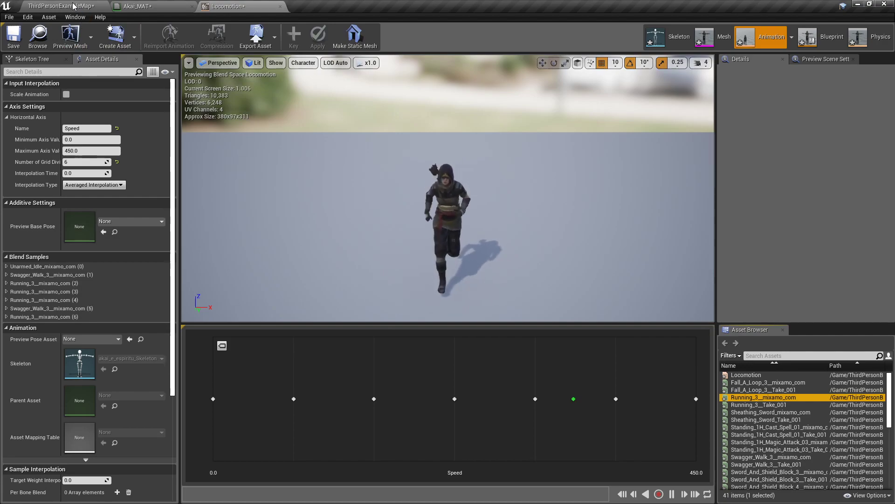
pyautogui.click(14, 37)
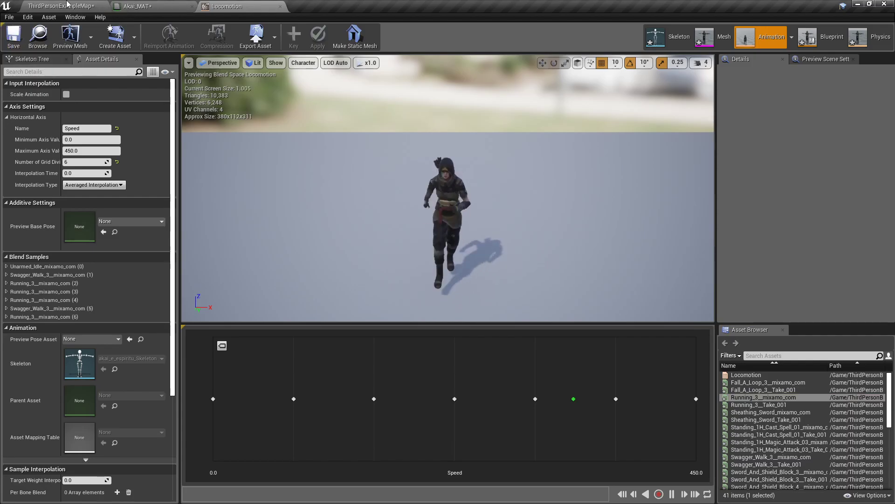
# Step: Return to the ThirdPersonExampleMap level and select the ThirdPersonCharacter mannequin to view it up close
pyautogui.click(65, 6)
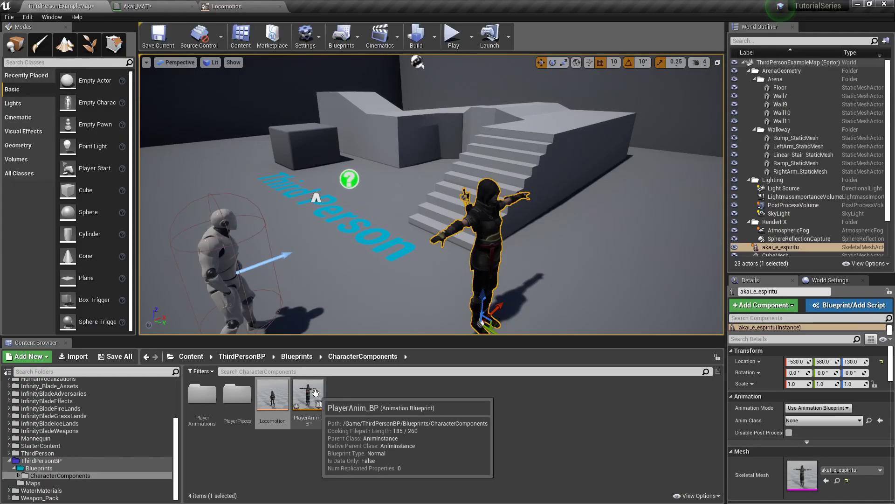
pyautogui.rightClick(224, 265)
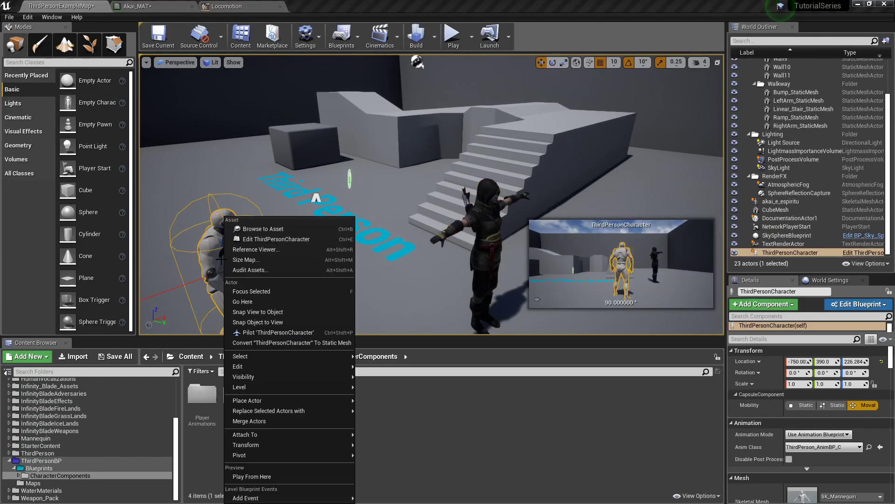
pyautogui.moveTo(437, 283)
pyautogui.mouseDown(button='right')
pyautogui.moveTo(394, 303)
pyautogui.moveTo(441, 278)
pyautogui.mouseUp(button='right')
pyautogui.press('a')
pyautogui.press('w')
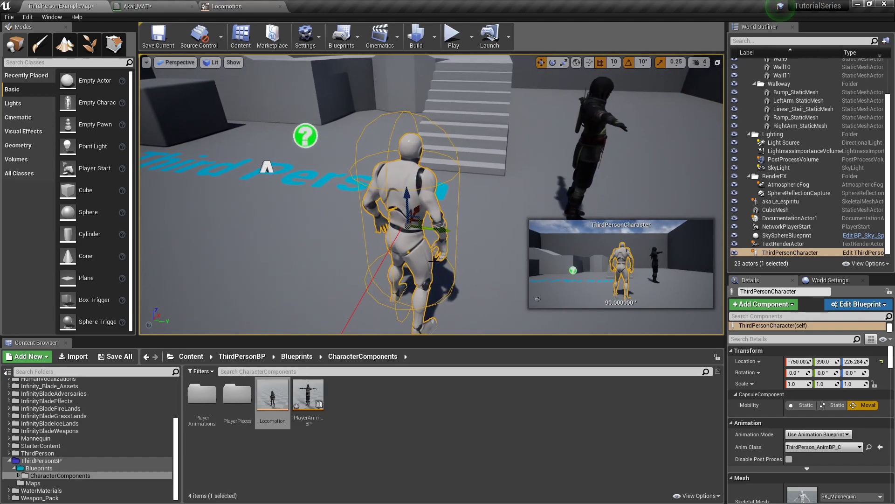
# Step: Rename the ThirdPersonCharacter blueprint in the ThirdPersonBP Blueprints folder as Player_BP
pyautogui.click(52, 462)
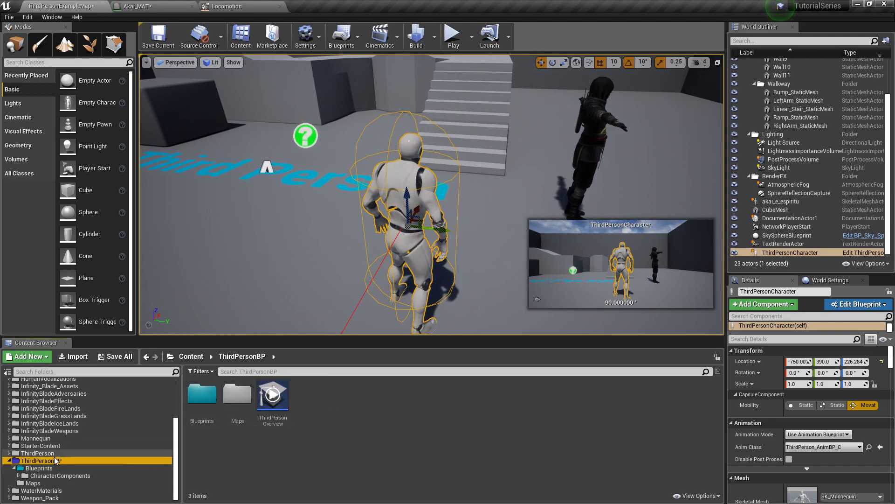
pyautogui.doubleClick(202, 395)
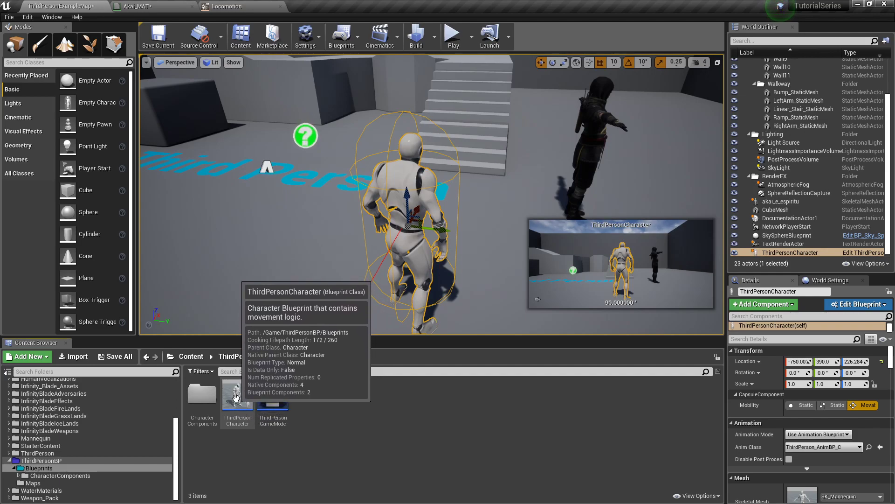
pyautogui.click(238, 422)
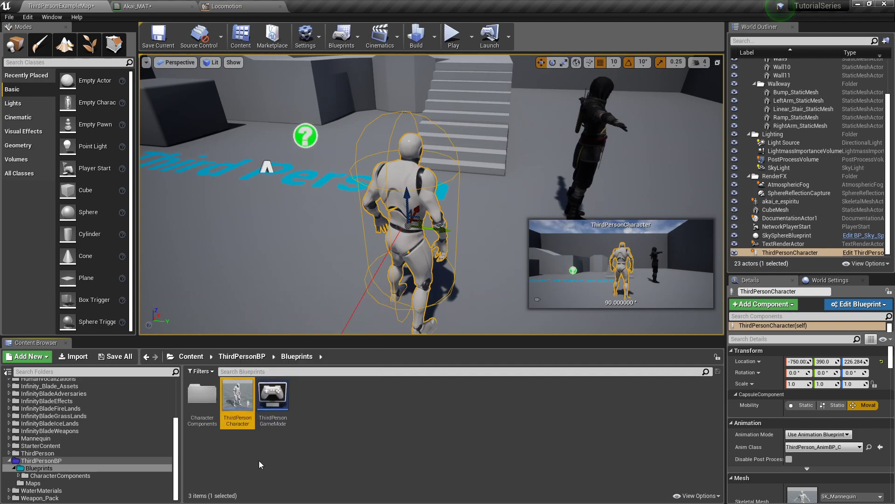
pyautogui.click(238, 421)
pyautogui.write('Player_BP')
pyautogui.press('Return')
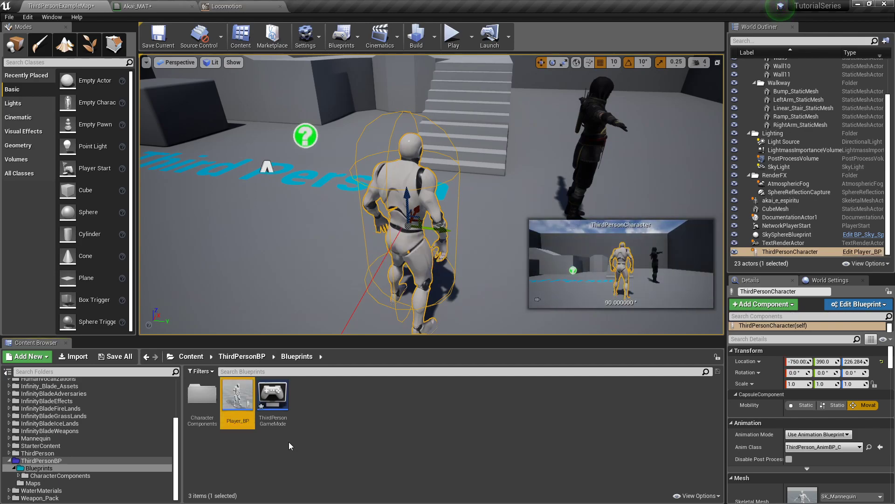
# Step: Open the Player_BP blueprint and delete the Touch input comment group with all its nodes from the Event Graph
pyautogui.doubleClick(238, 395)
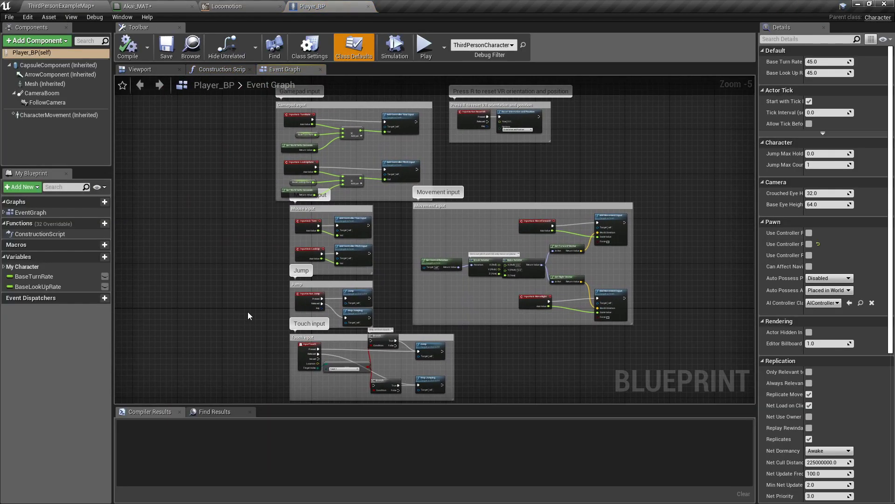
pyautogui.moveTo(248, 312); pyautogui.dragTo(293, 248, button='right')
pyautogui.moveTo(511, 320); pyautogui.dragTo(516, 336)
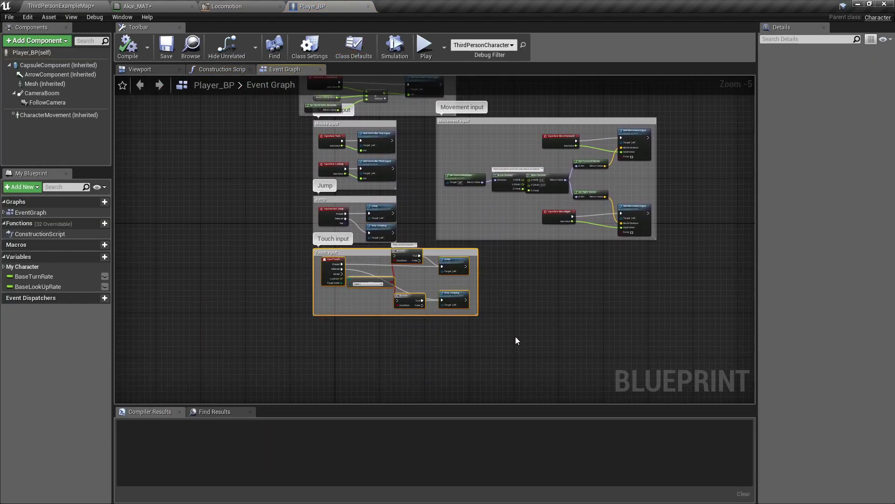
pyautogui.moveTo(291, 249); pyautogui.dragTo(530, 311)
pyautogui.press('Delete')
# Step: Delete the comment group for resetting VR orientation and position, including its nodes, from Player_BP's Event Graph
pyautogui.scroll(-2, 539, 321)
pyautogui.moveTo(530, 282); pyautogui.dragTo(438, 385, button='right')
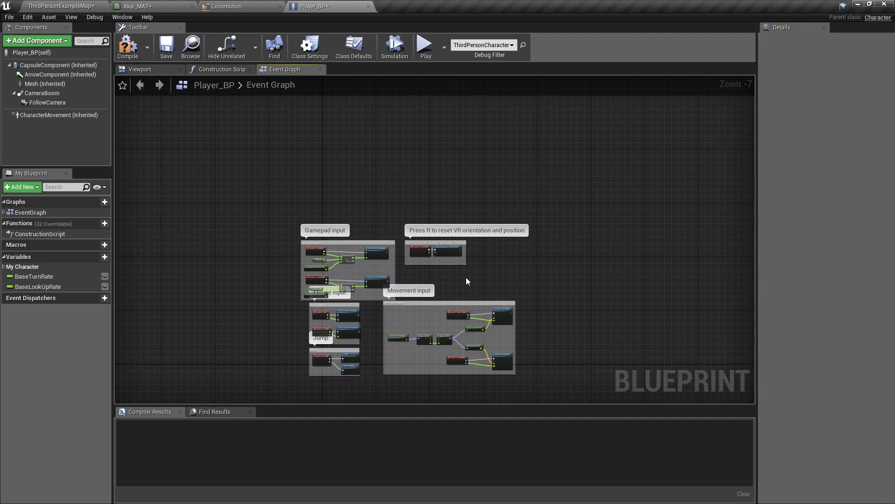
pyautogui.scroll(3, 466, 278)
pyautogui.moveTo(354, 264); pyautogui.dragTo(528, 189)
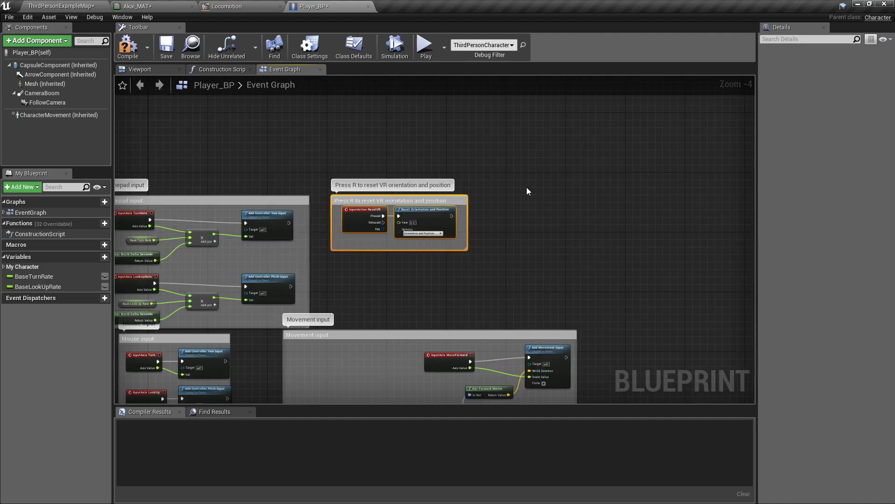
pyautogui.press('Delete')
pyautogui.scroll(-4, 407, 230)
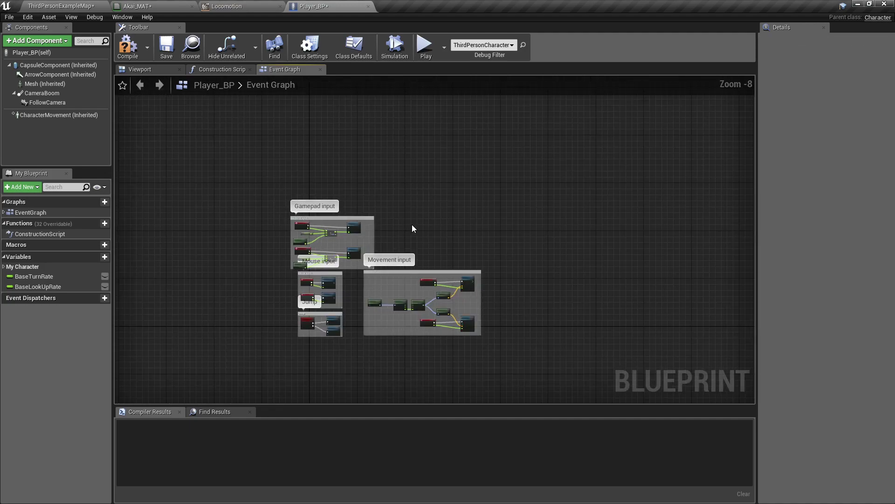
pyautogui.moveTo(410, 224); pyautogui.dragTo(488, 196, button='right')
pyautogui.scroll(5, 407, 227)
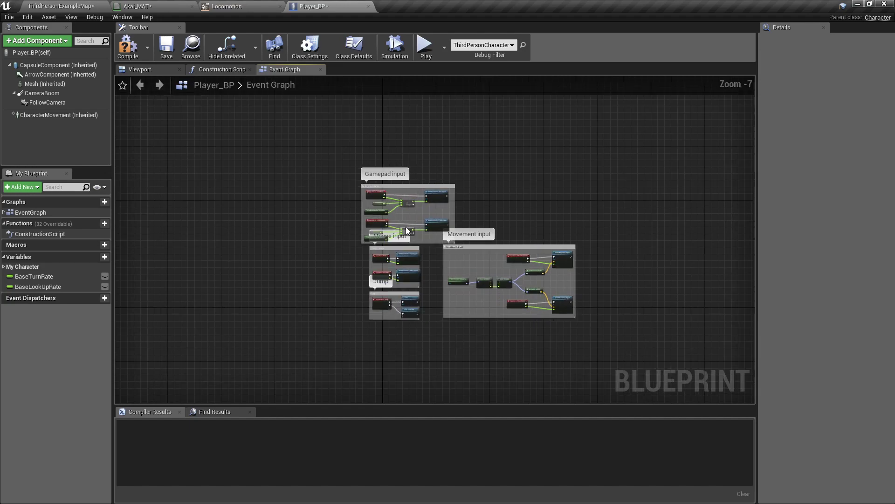
# Step: Widen the Jump comment box in Player_BP's Event Graph and move the InputAction Jump node away from the Jump nodes
pyautogui.moveTo(424, 264); pyautogui.dragTo(443, 167, button='right')
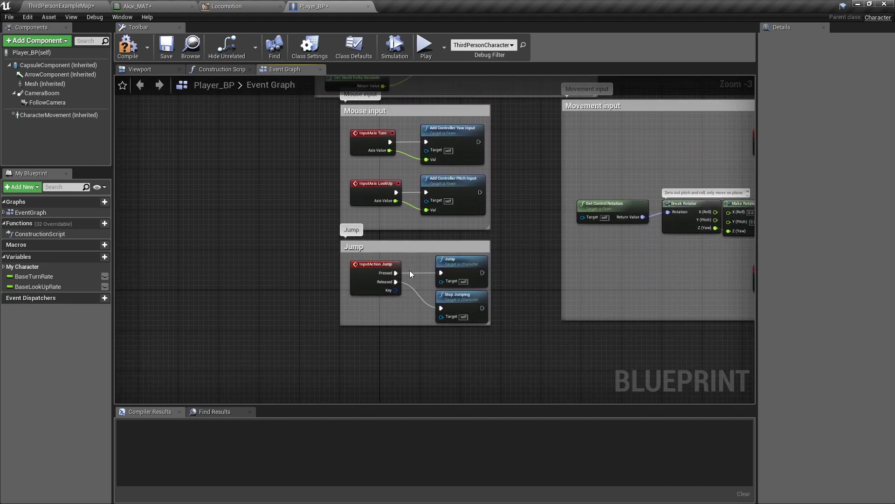
pyautogui.moveTo(410, 274); pyautogui.dragTo(421, 206, button='right')
pyautogui.moveTo(349, 234); pyautogui.dragTo(262, 233)
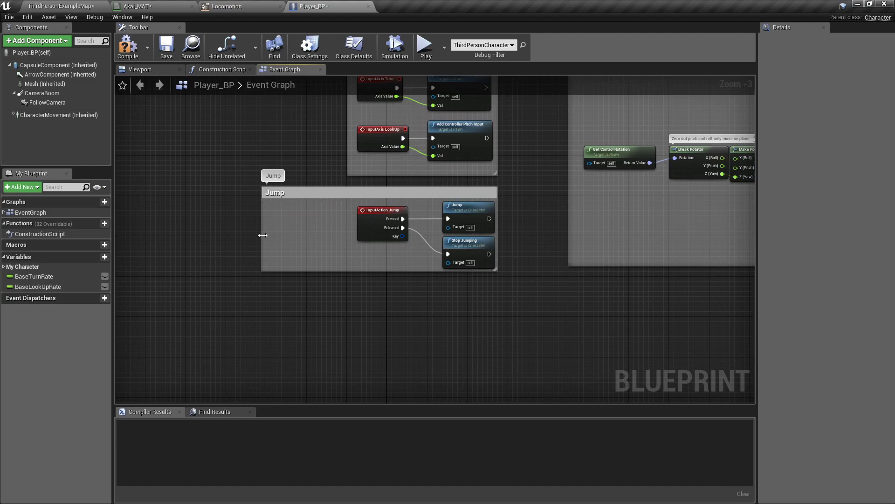
pyautogui.moveTo(409, 223); pyautogui.dragTo(323, 223)
pyautogui.scroll(3, 322, 223)
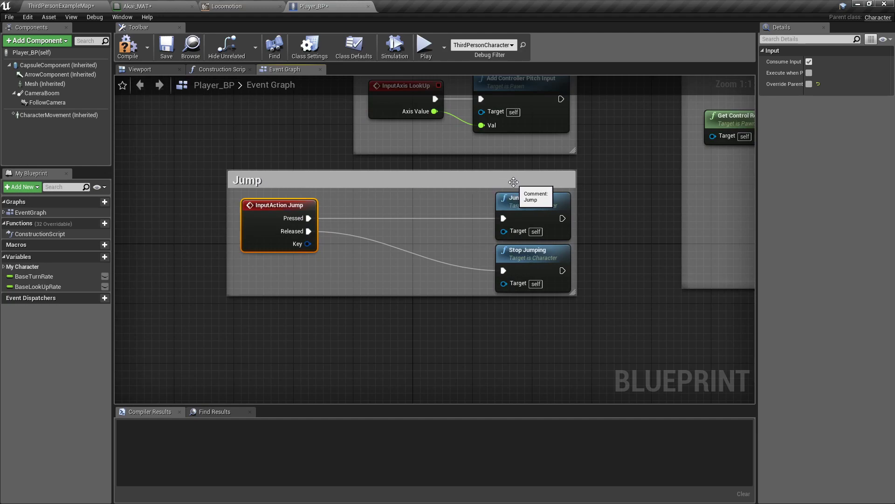
# Step: Insert a Branch node after InputAction Jump, moving the Pressed link to its input and connecting its False output to the Jump node
pyautogui.click(373, 197)
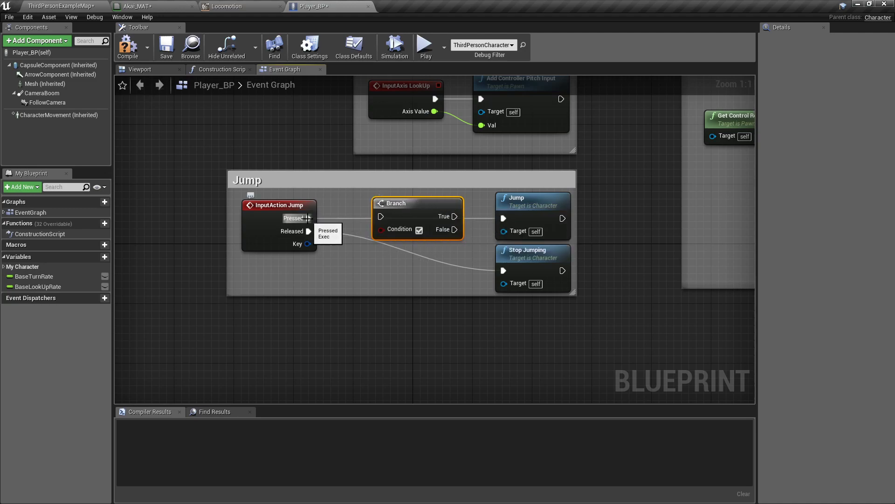
pyautogui.keyDown('ctrl'); pyautogui.moveTo(308, 218); pyautogui.dragTo(381, 218); pyautogui.keyUp('ctrl')
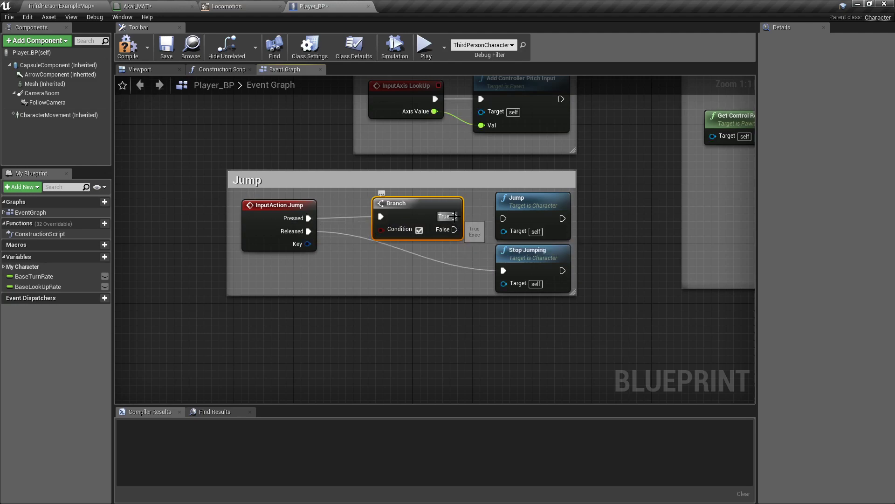
pyautogui.moveTo(453, 229); pyautogui.dragTo(497, 225)
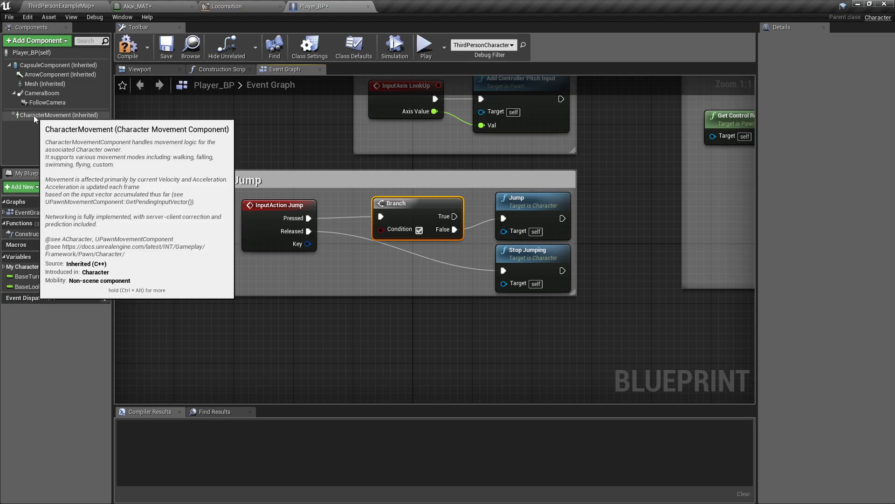
# Step: Add a Character Movement reference to the Jump group and create an Is Falling node from it
pyautogui.moveTo(33, 115); pyautogui.dragTo(235, 275)
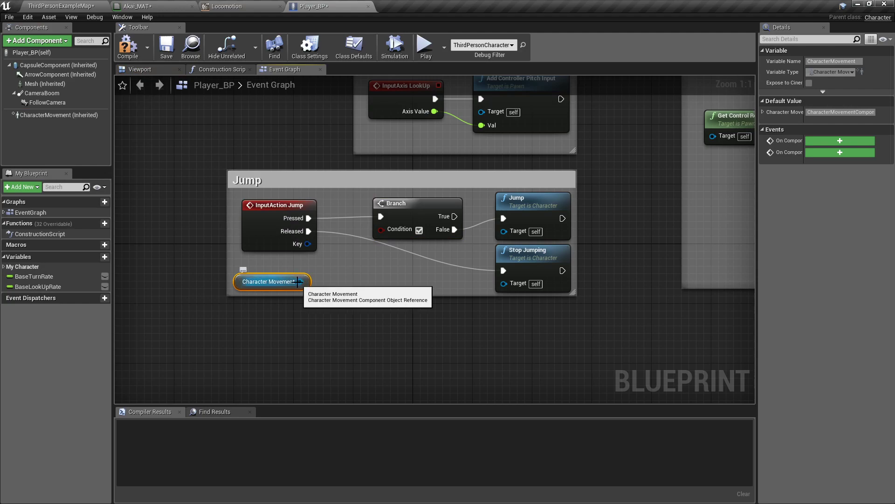
pyautogui.moveTo(299, 281); pyautogui.dragTo(342, 284)
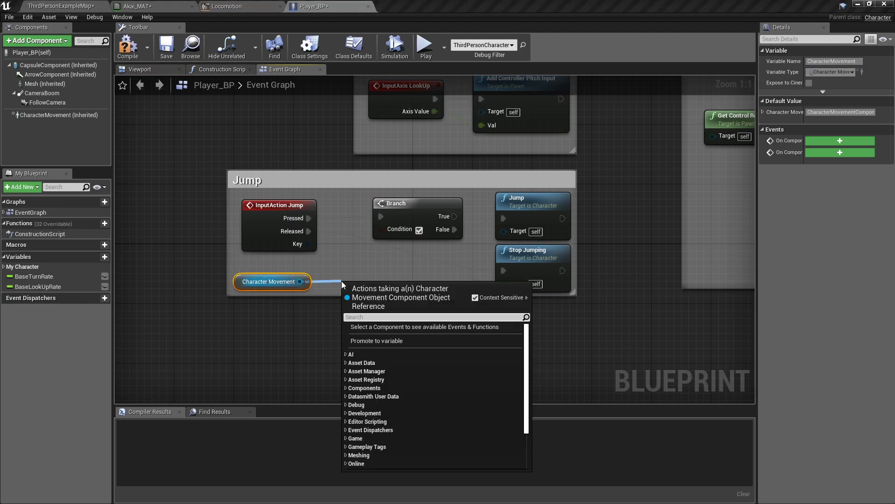
pyautogui.write('is fall')
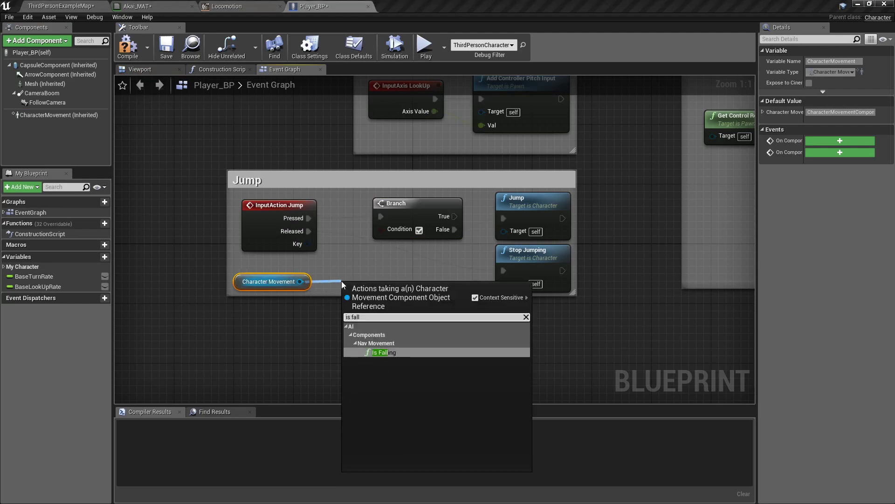
pyautogui.click(384, 353)
# Step: Reposition the Character Movement and Is Falling nodes, connect Is Falling's Return Value to the Branch Condition, and compile Player_BP
pyautogui.moveTo(360, 293); pyautogui.dragTo(350, 263)
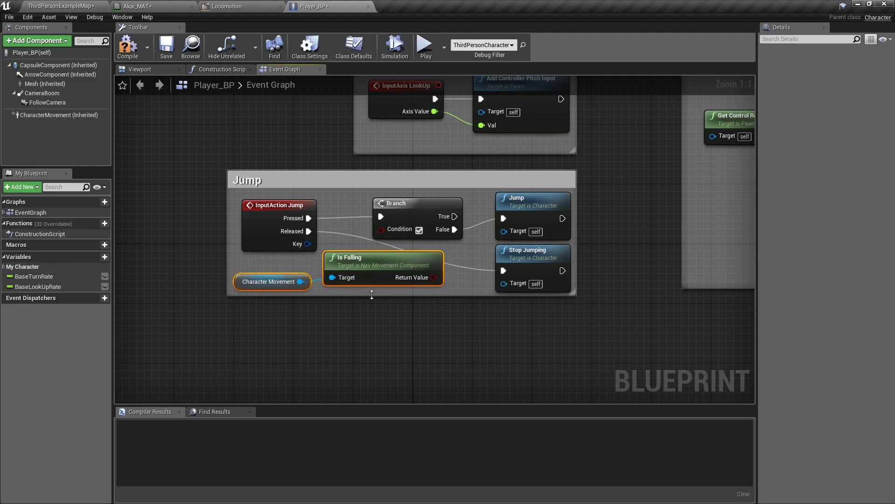
pyautogui.moveTo(356, 259); pyautogui.dragTo(259, 259)
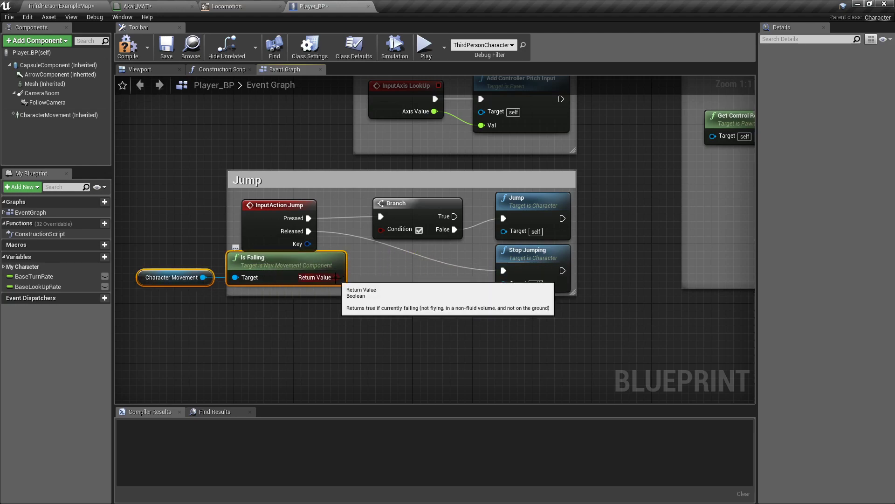
pyautogui.moveTo(332, 266); pyautogui.dragTo(386, 232)
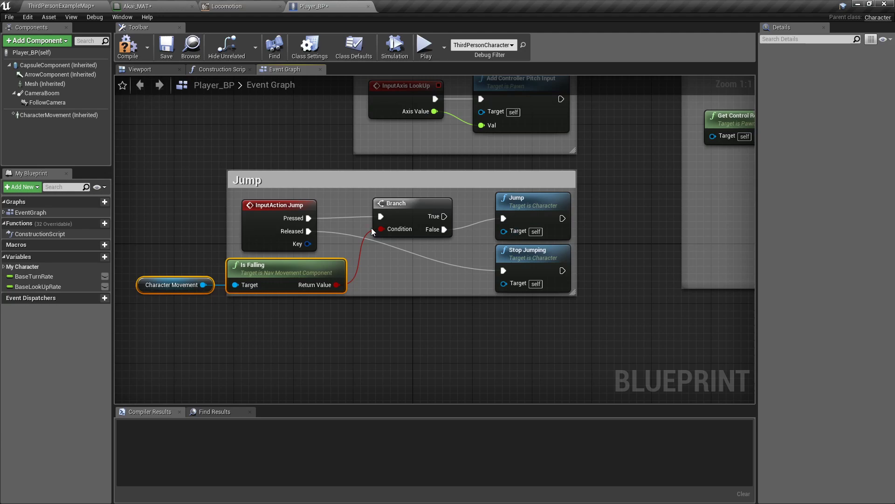
pyautogui.moveTo(381, 229); pyautogui.dragTo(382, 229)
pyautogui.click(129, 51)
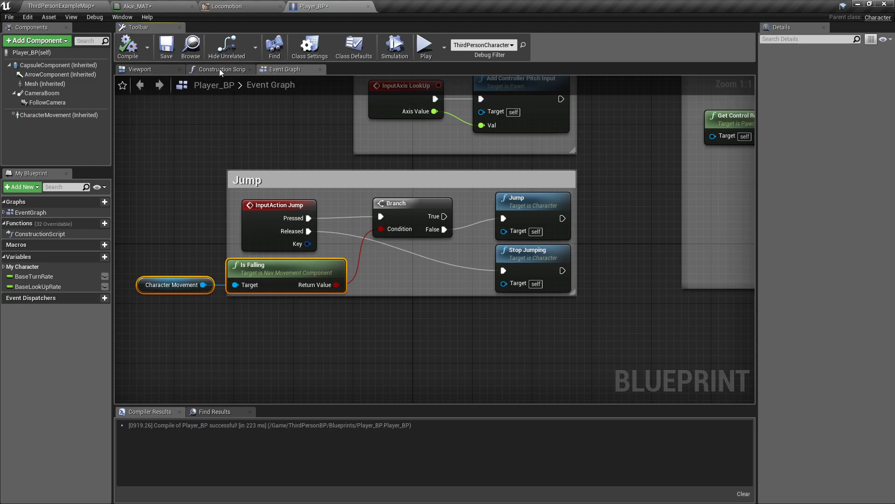
# Step: Replace the mannequin on Player_BP's Mesh component with the akai_e_espiritu skeletal mesh and compile the blueprint
pyautogui.click(144, 69)
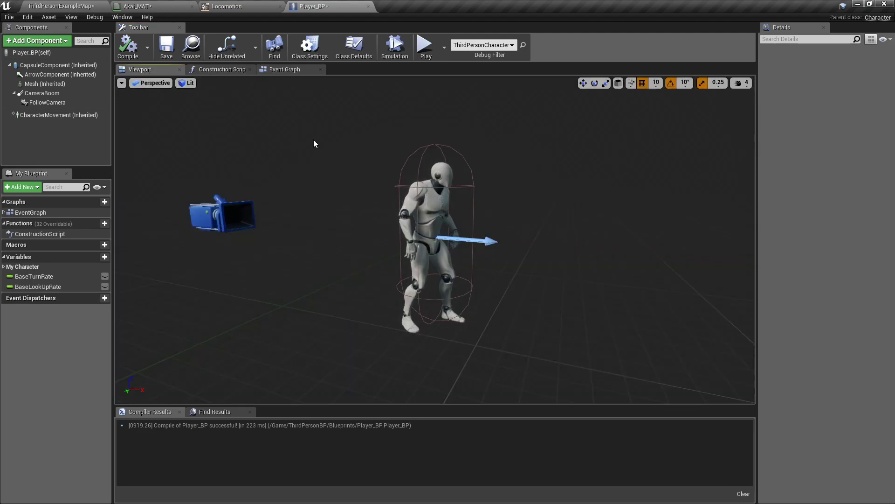
pyautogui.click(440, 205)
pyautogui.moveTo(494, 206); pyautogui.dragTo(569, 206, button='right')
pyautogui.press('a')
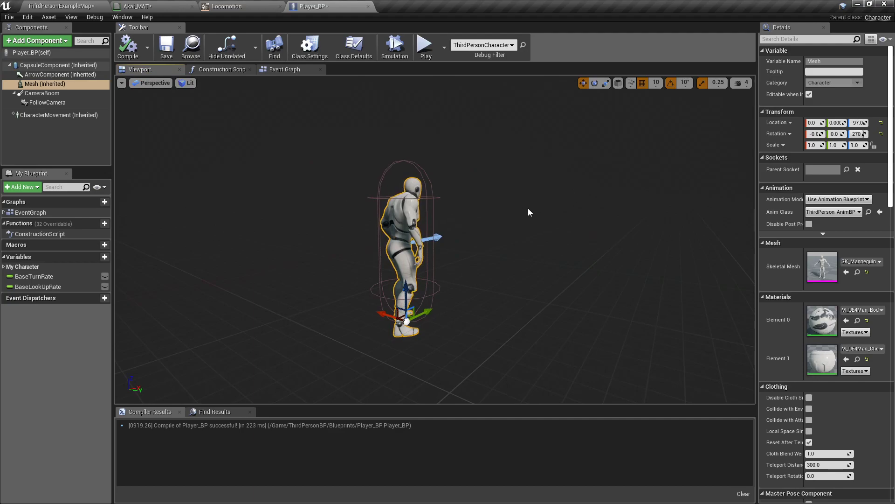
pyautogui.press('a')
pyautogui.press('w')
pyautogui.moveTo(704, 262); pyautogui.dragTo(745, 262, button='right')
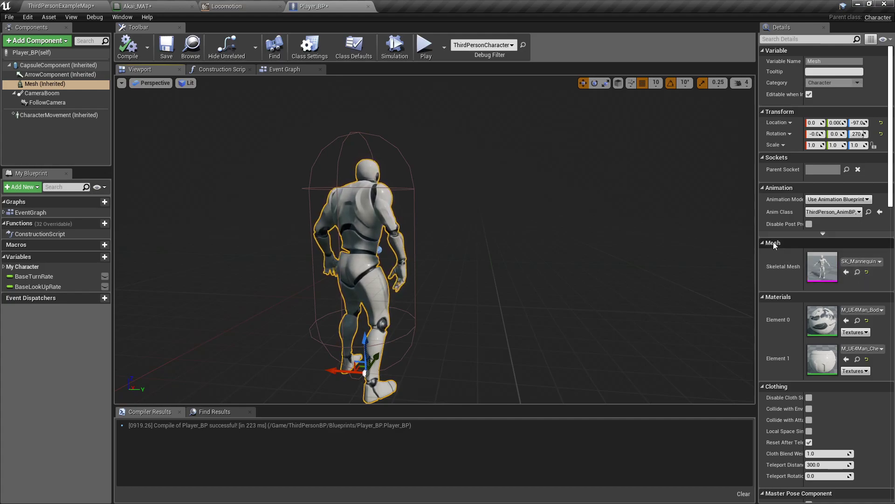
pyautogui.click(877, 262)
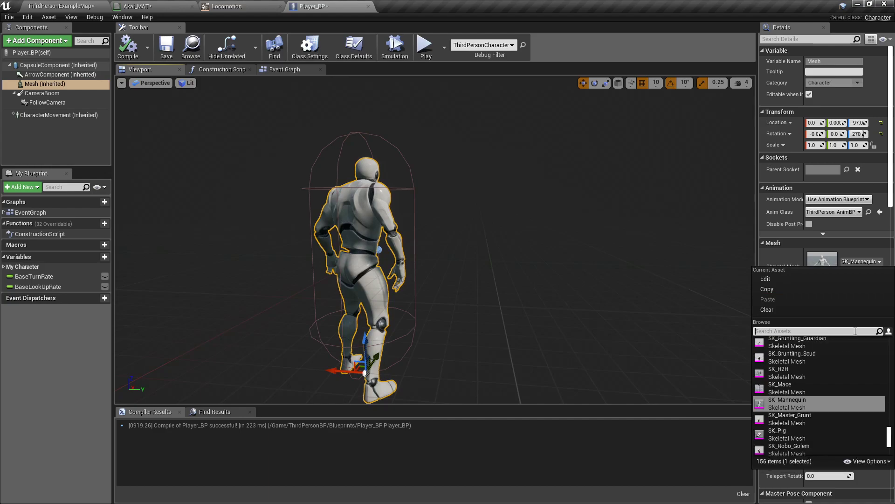
pyautogui.write('akai')
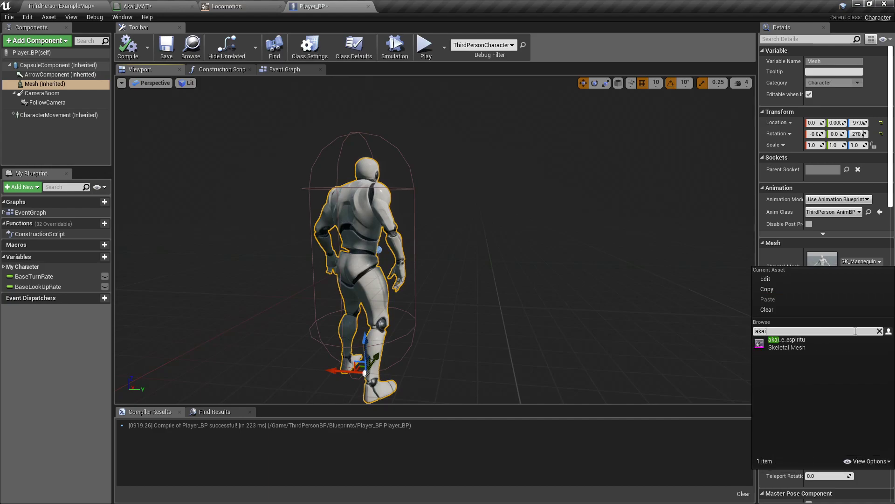
pyautogui.click(811, 343)
pyautogui.moveTo(582, 280); pyautogui.dragTo(599, 269, button='right')
pyautogui.press('s')
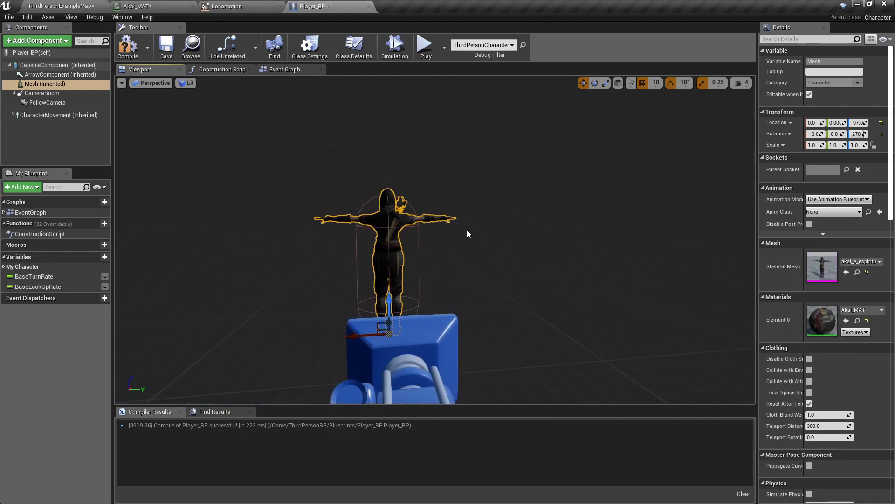
pyautogui.click(139, 55)
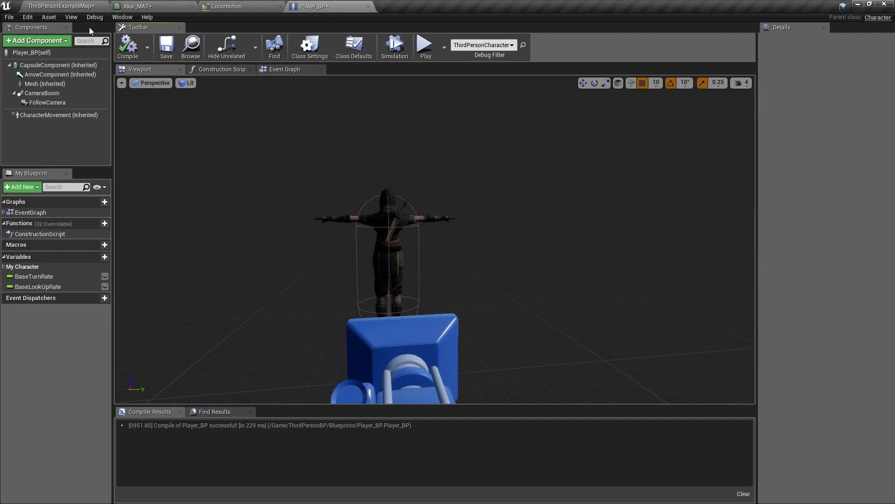
# Step: Set the Mesh component's Anim Class to PlayerAnim_BP and compile Player_BP
pyautogui.click(45, 84)
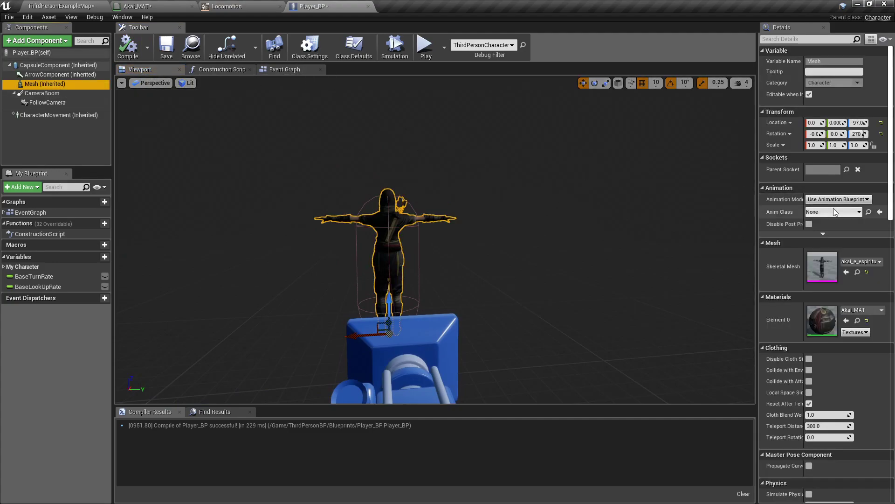
pyautogui.click(845, 212)
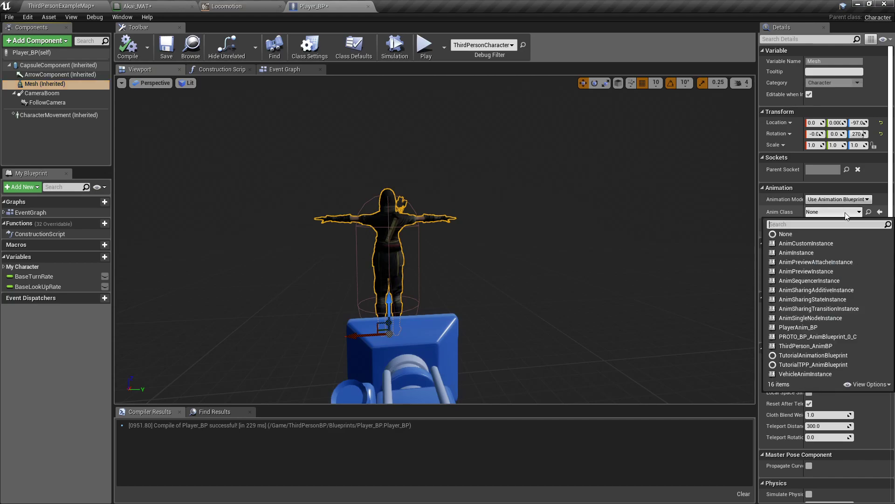
pyautogui.click(839, 213)
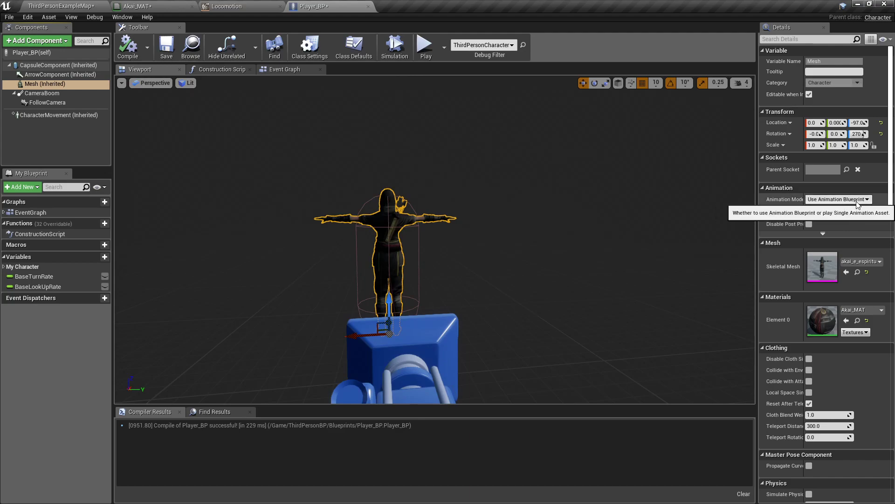
pyautogui.click(818, 212)
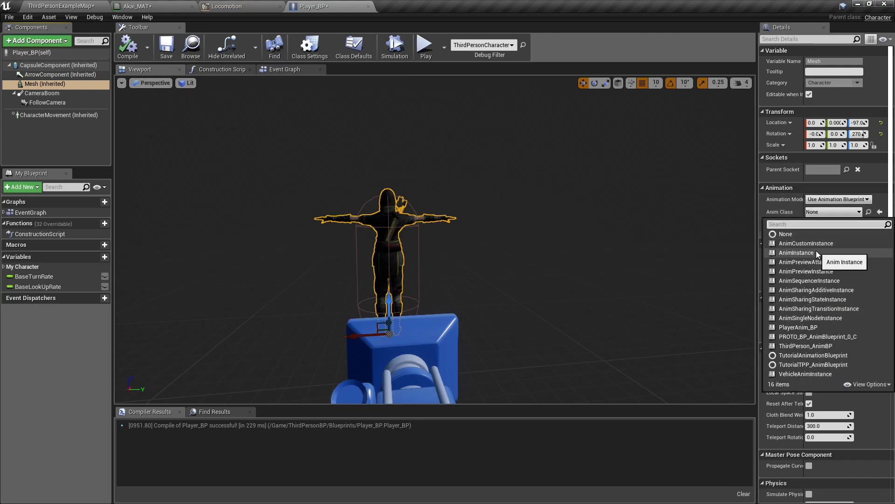
pyautogui.click(800, 327)
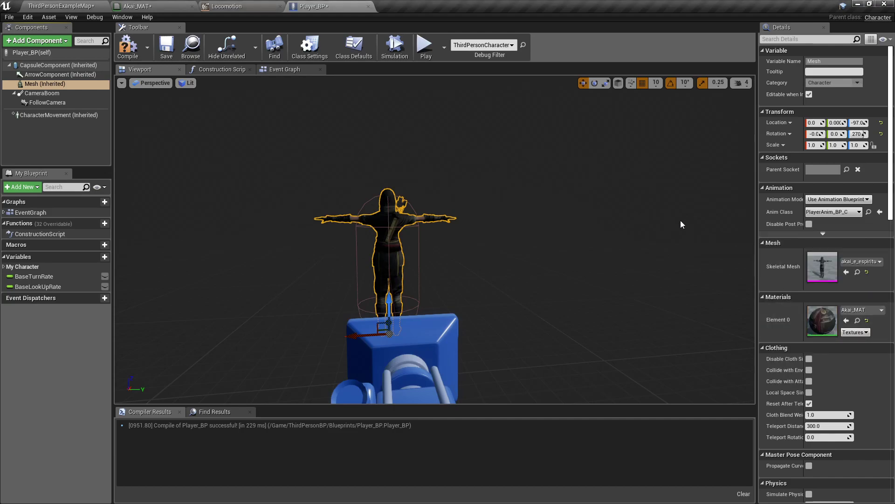
pyautogui.click(128, 44)
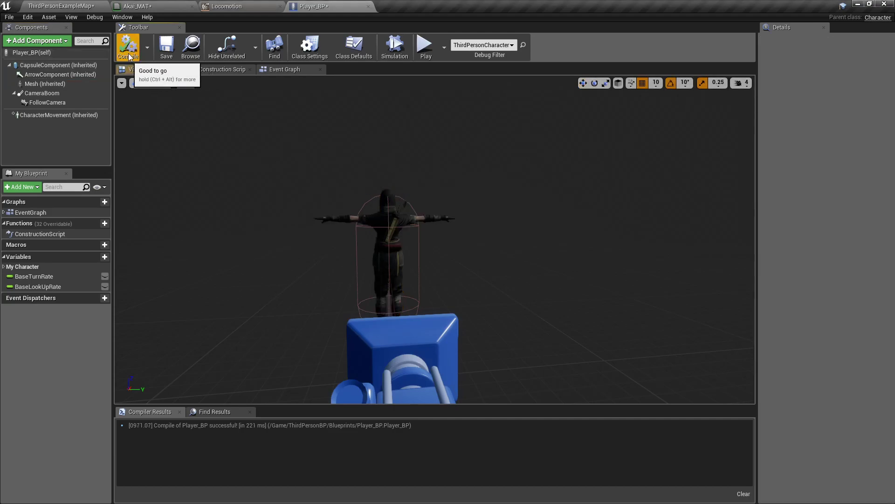
# Step: Return to the ThirdPersonExampleMap level and open PlayerAnim_BP from the CharacterComponents folder under ThirdPersonBP Blueprints
pyautogui.click(65, 6)
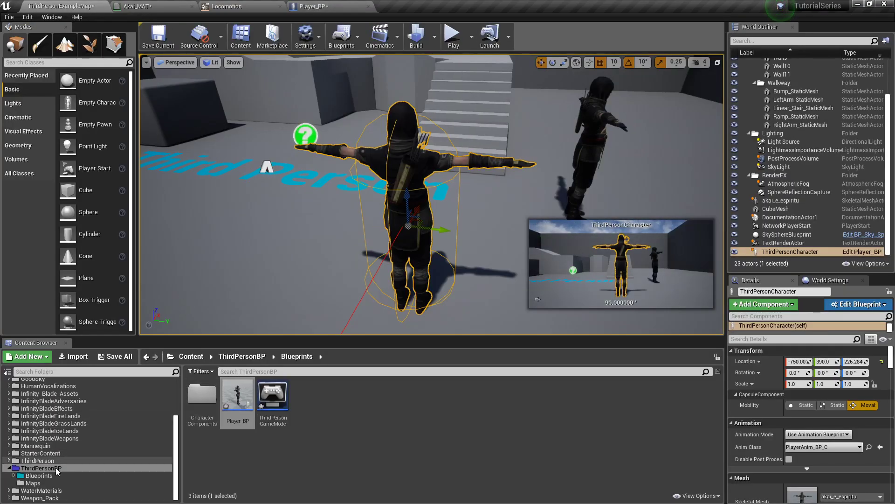
pyautogui.click(15, 475)
pyautogui.click(60, 484)
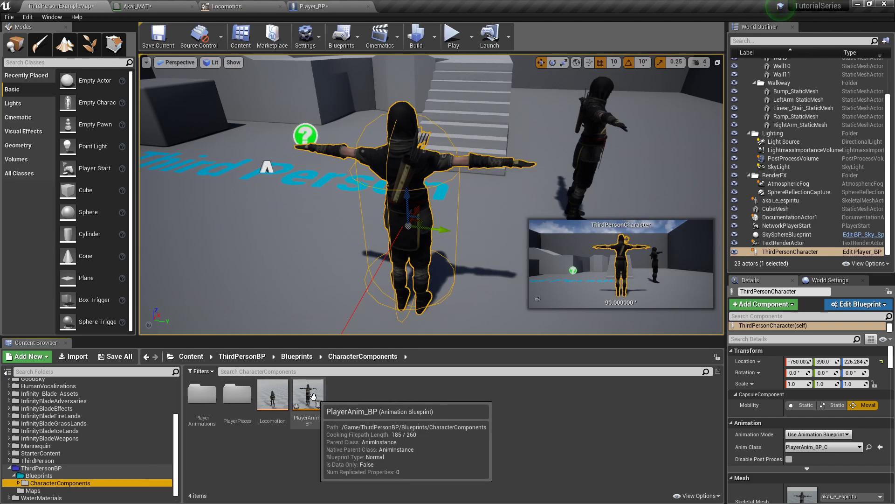
pyautogui.doubleClick(319, 401)
# Step: Add a new state machine to PlayerAnim_BP's AnimGraph and connect it to the Output Pose's Result
pyautogui.moveTo(355, 329); pyautogui.dragTo(396, 284, button='right')
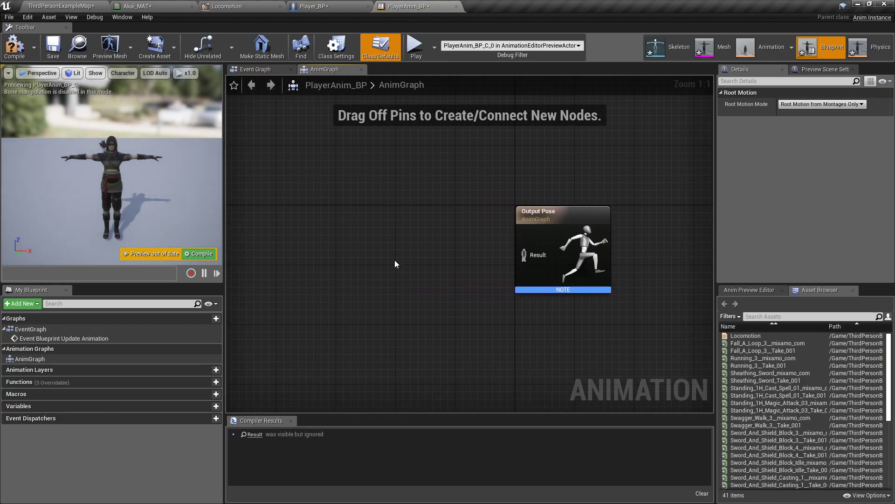
pyautogui.rightClick(373, 228)
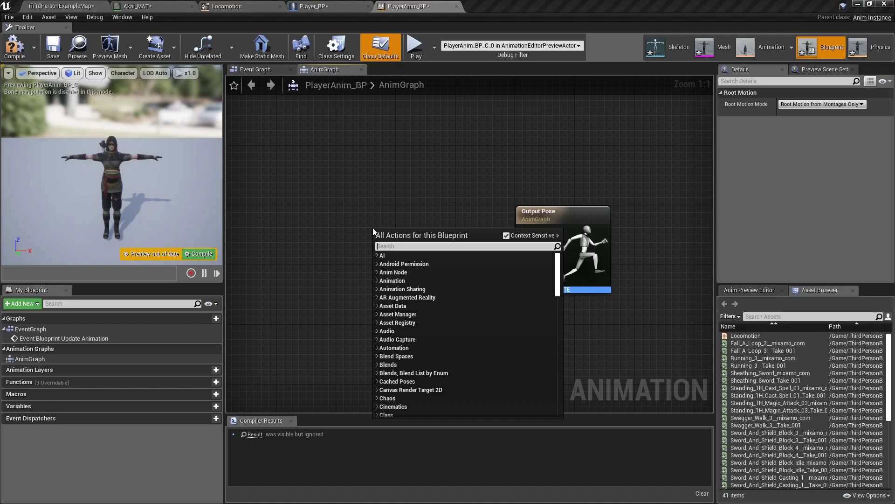
pyautogui.write('state')
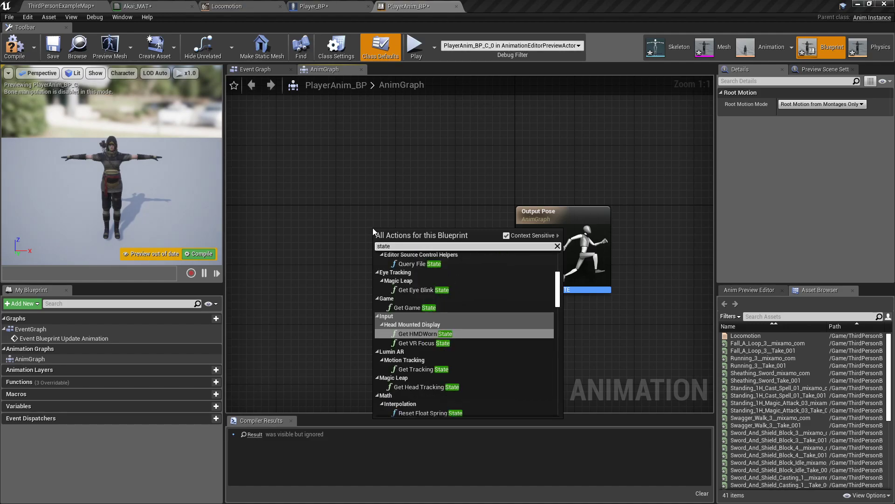
pyautogui.write(' machine')
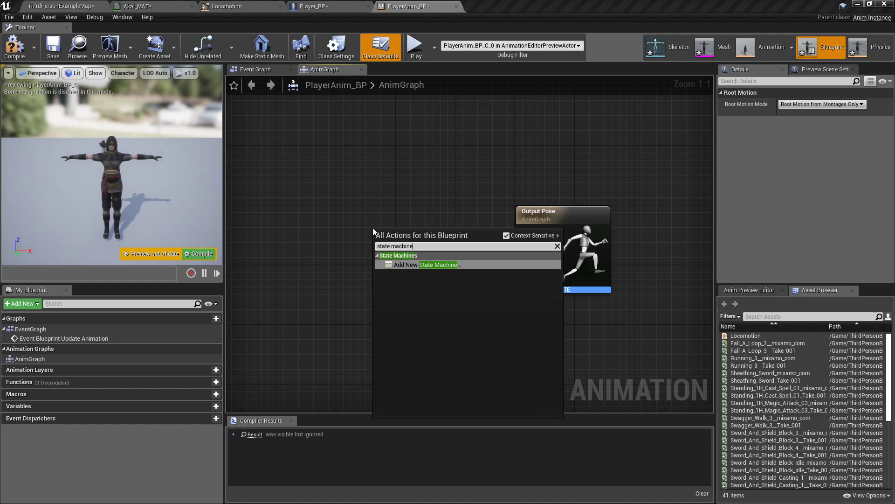
pyautogui.click(431, 264)
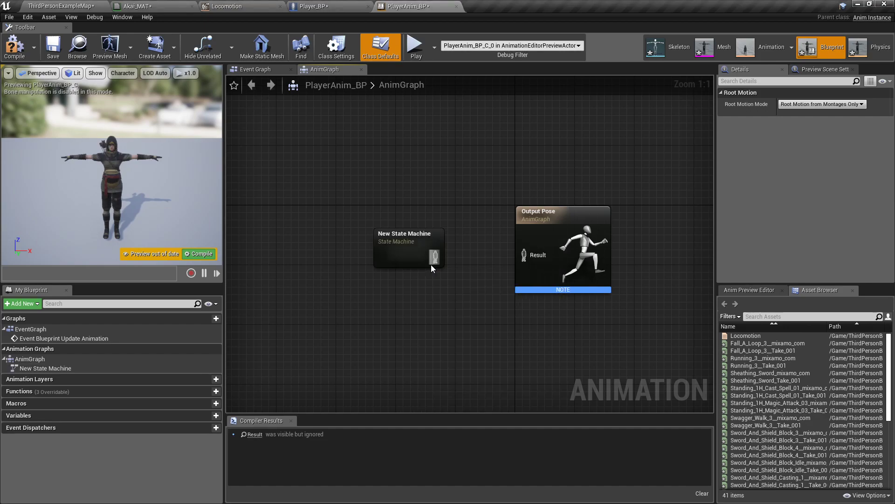
pyautogui.moveTo(434, 255); pyautogui.dragTo(524, 255)
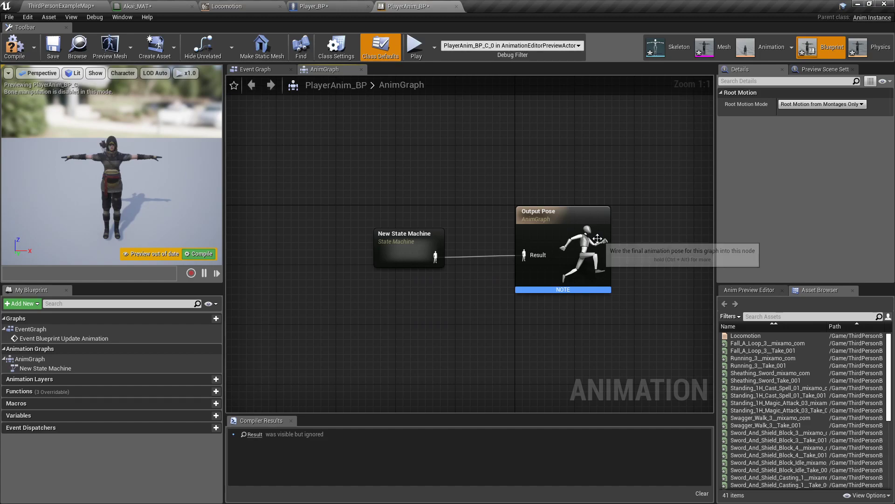
# Step: Open the new state machine and add a state named Init connected from Entry
pyautogui.click(410, 235)
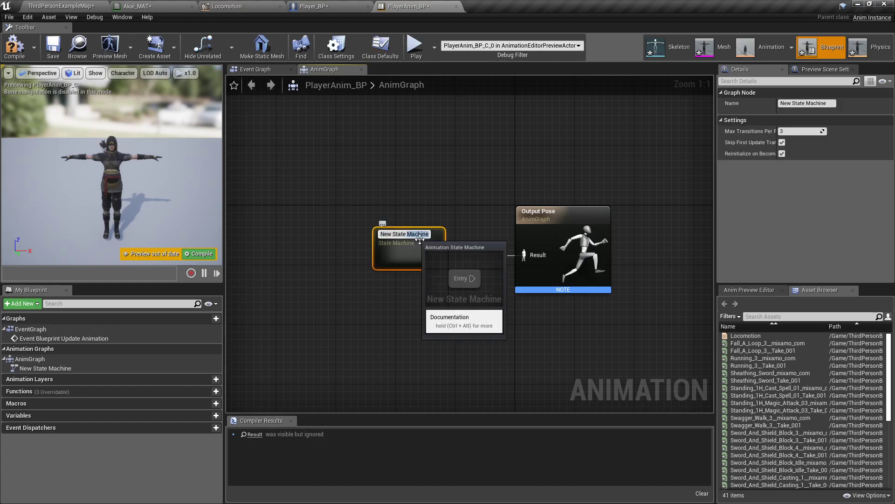
pyautogui.doubleClick(410, 235)
pyautogui.moveTo(470, 253); pyautogui.dragTo(378, 253, button='right')
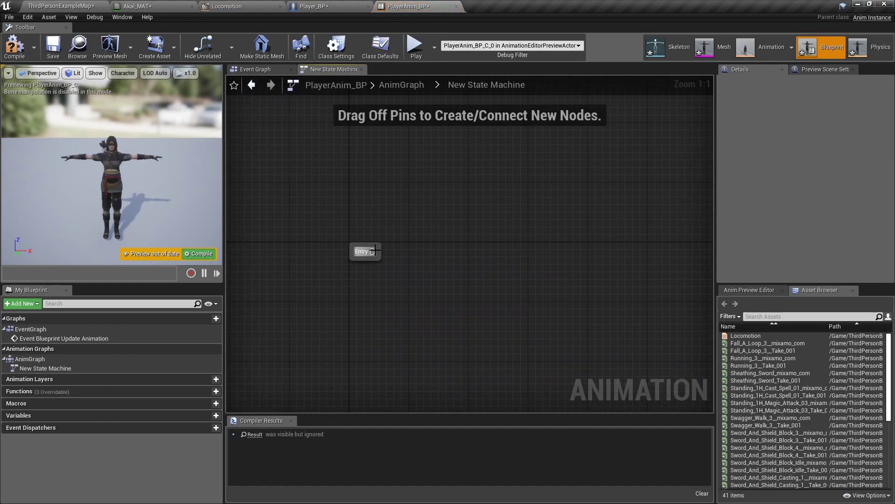
pyautogui.moveTo(371, 251); pyautogui.dragTo(463, 251)
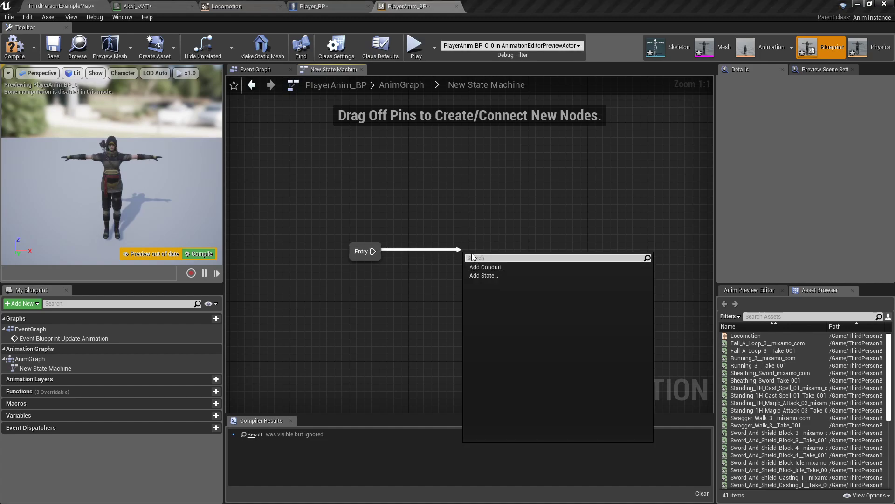
pyautogui.click(494, 276)
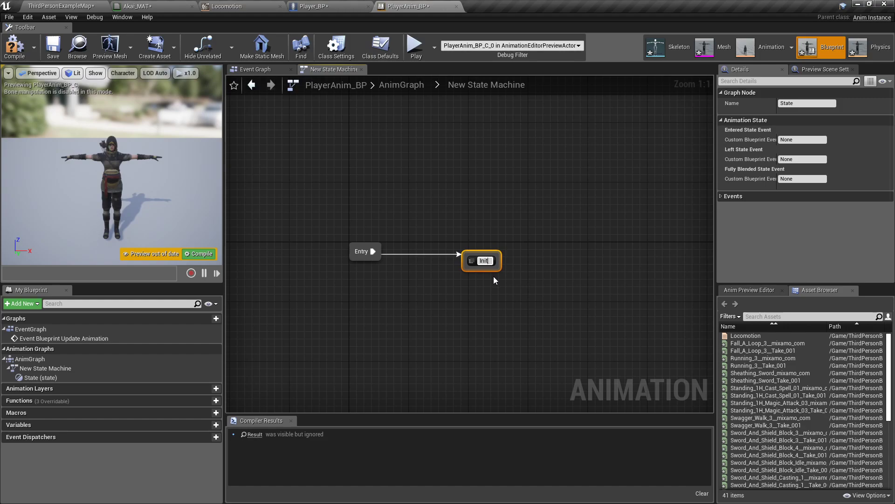
pyautogui.click(514, 280)
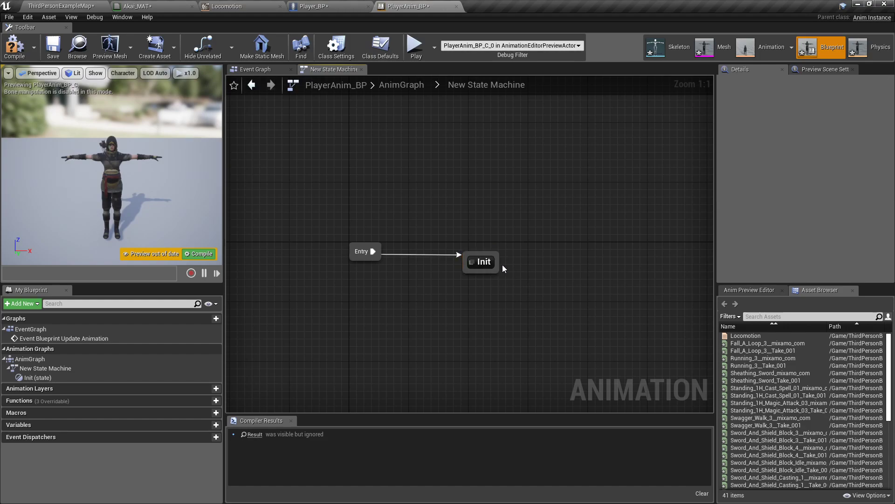
# Step: Rename the Init state as Initialize
pyautogui.click(488, 262)
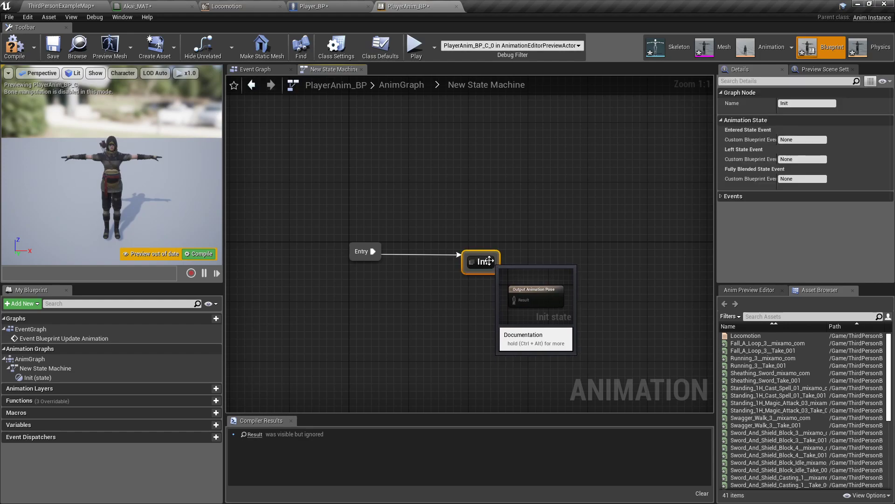
pyautogui.click(490, 264)
pyautogui.write('Initialize')
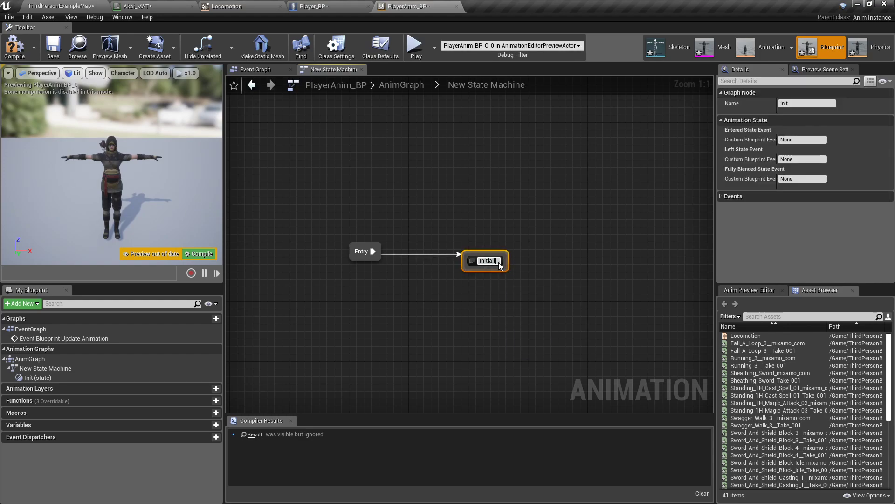
pyautogui.click(561, 240)
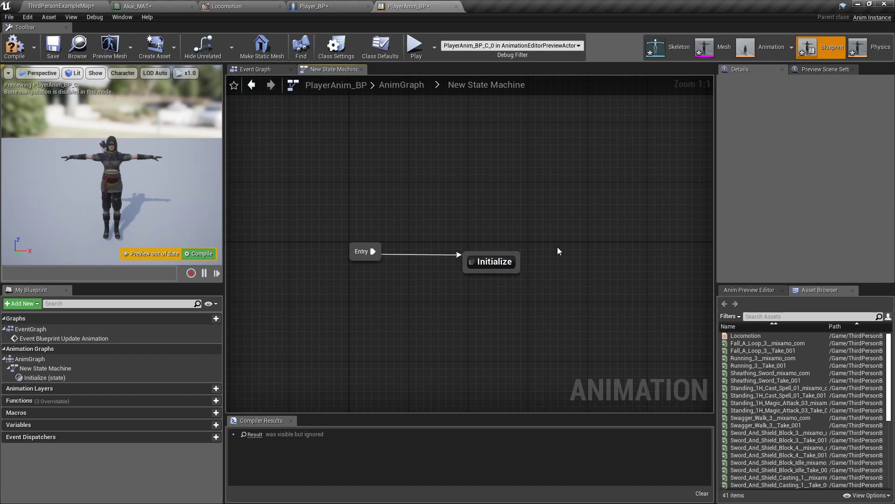
# Step: Inside the Initialize state, add the Locomotion blend space player and connect it to the Output Animation Pose's Result
pyautogui.doubleClick(495, 262)
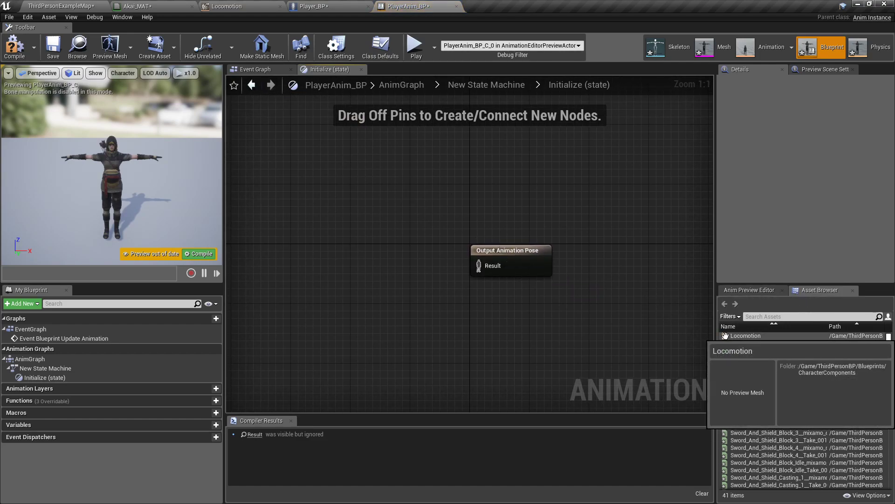
pyautogui.moveTo(764, 336); pyautogui.dragTo(315, 236)
pyautogui.moveTo(374, 266); pyautogui.dragTo(479, 266)
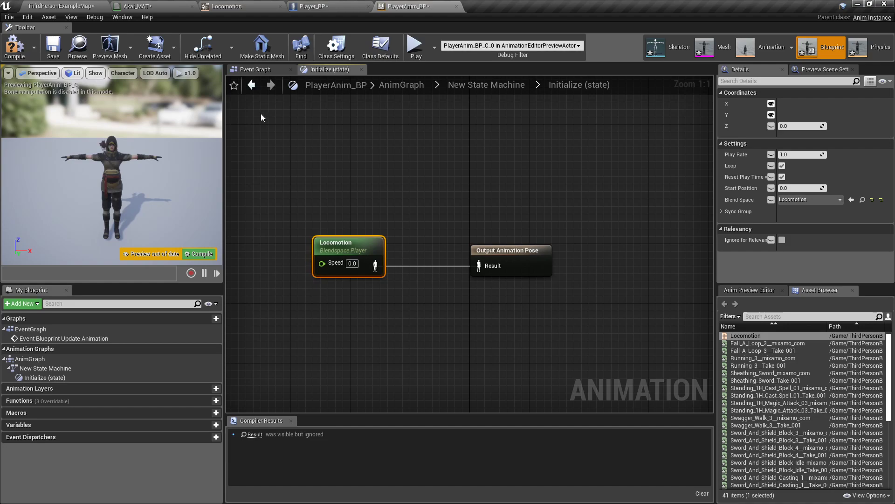
# Step: In the Event Graph, add a Sequence node driven by Event Blueprint Update Animation and move Try Get Pawn Owner below it
pyautogui.click(258, 69)
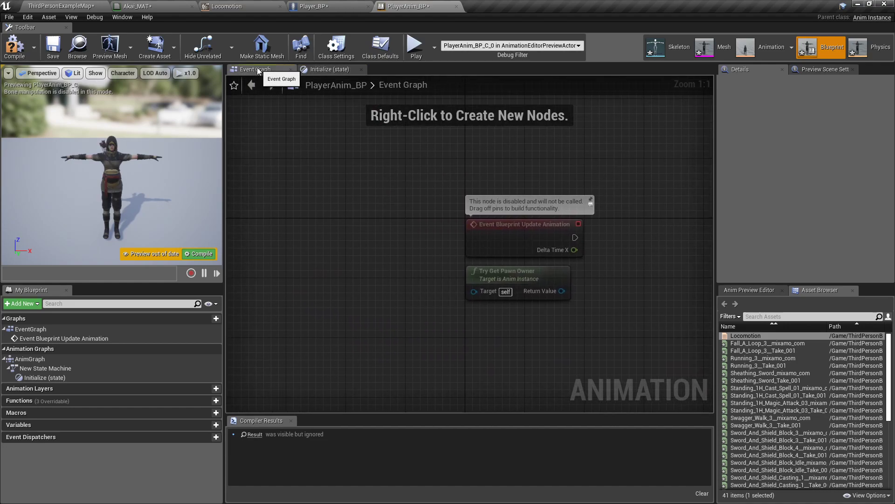
pyautogui.moveTo(601, 160); pyautogui.dragTo(396, 151, button='right')
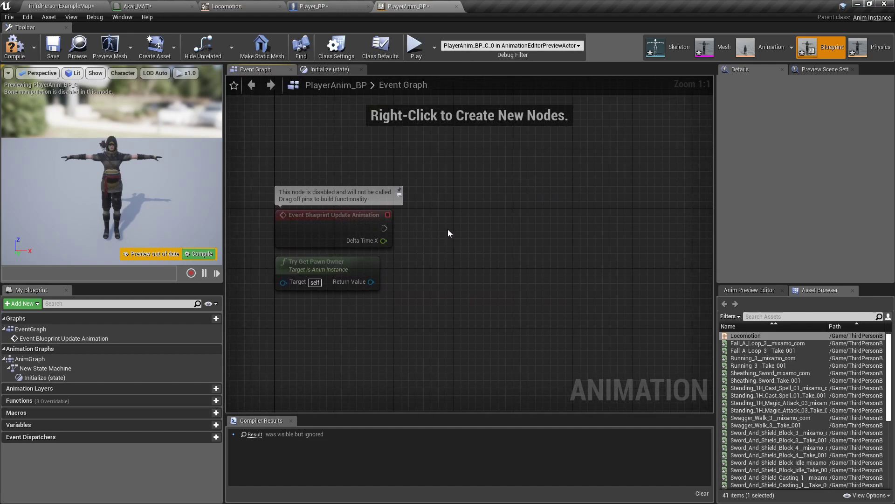
pyautogui.click(430, 211)
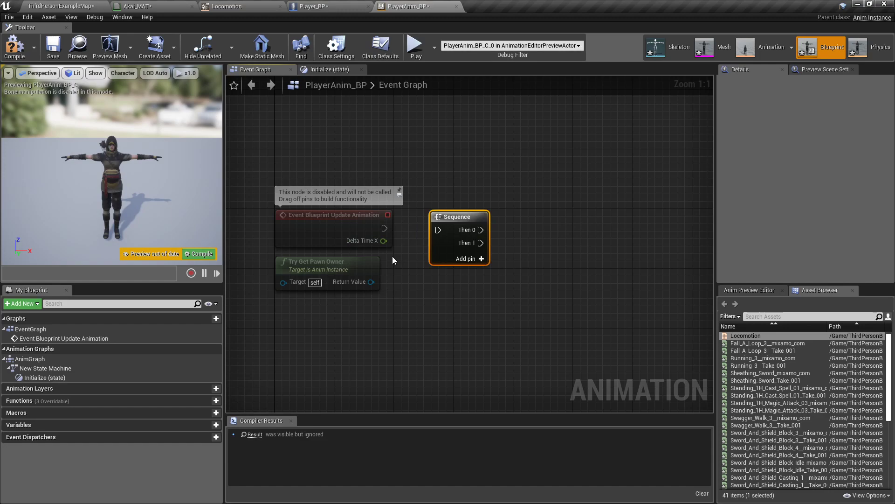
pyautogui.moveTo(355, 262); pyautogui.dragTo(460, 319)
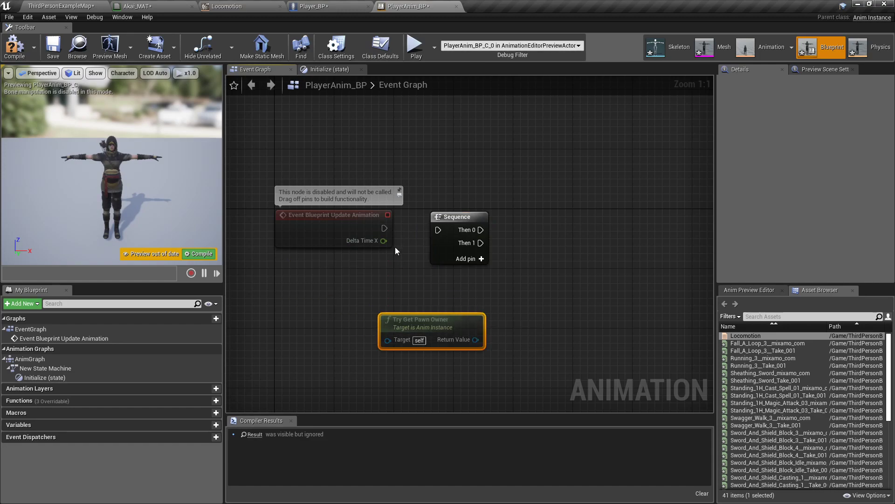
pyautogui.moveTo(385, 228); pyautogui.dragTo(442, 231)
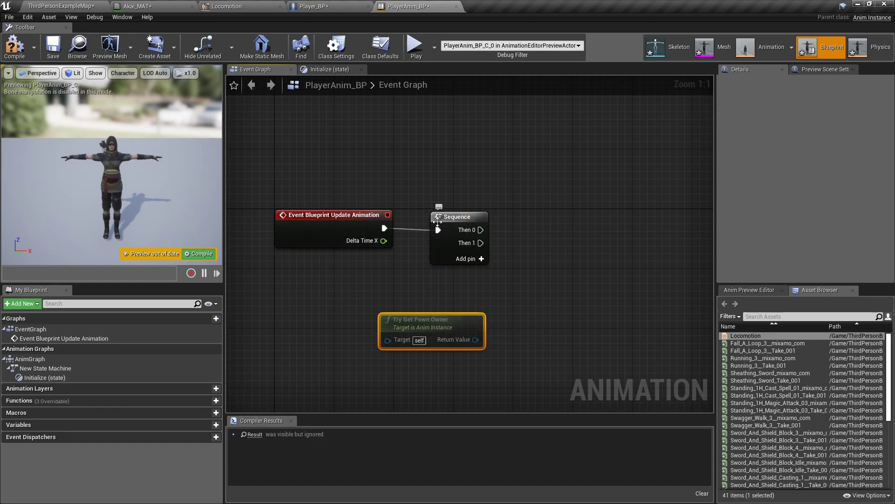
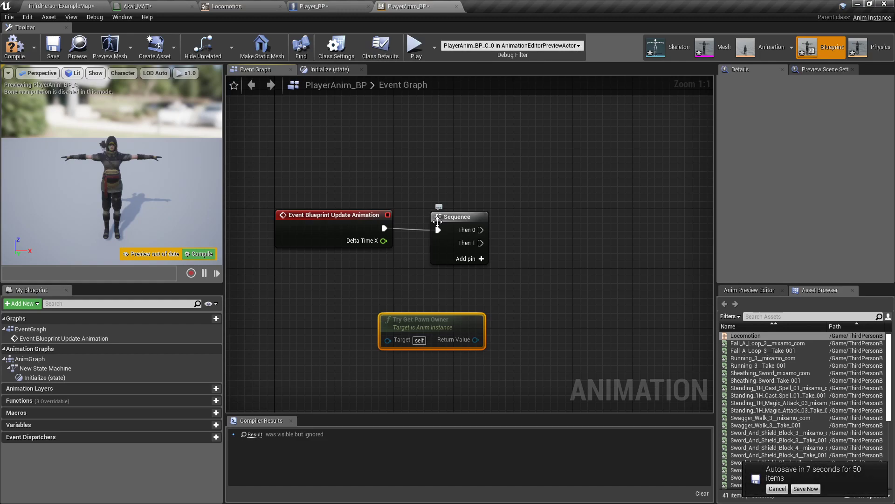
# Step: Cancel the pending autosave and align the Sequence node with Event Blueprint Update Animation
pyautogui.click(777, 488)
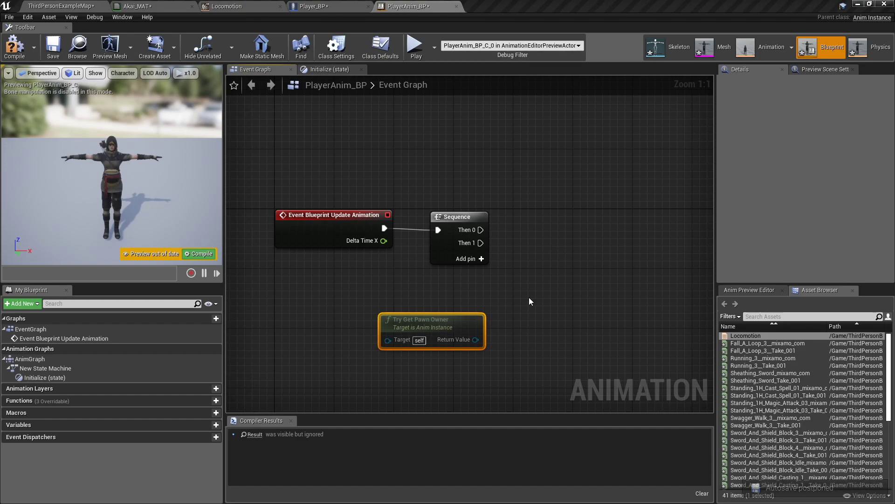
pyautogui.moveTo(522, 295); pyautogui.dragTo(452, 284, button='right')
pyautogui.moveTo(396, 222); pyautogui.dragTo(389, 220)
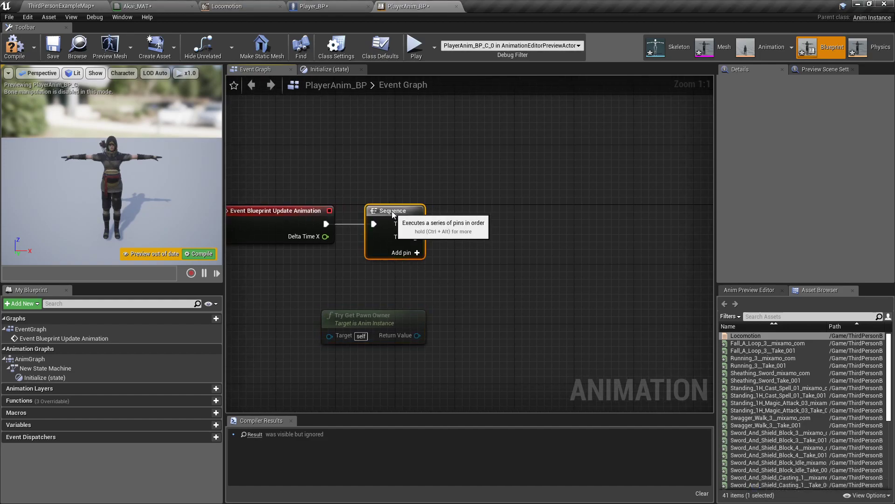
pyautogui.moveTo(382, 186); pyautogui.dragTo(472, 188, button='right')
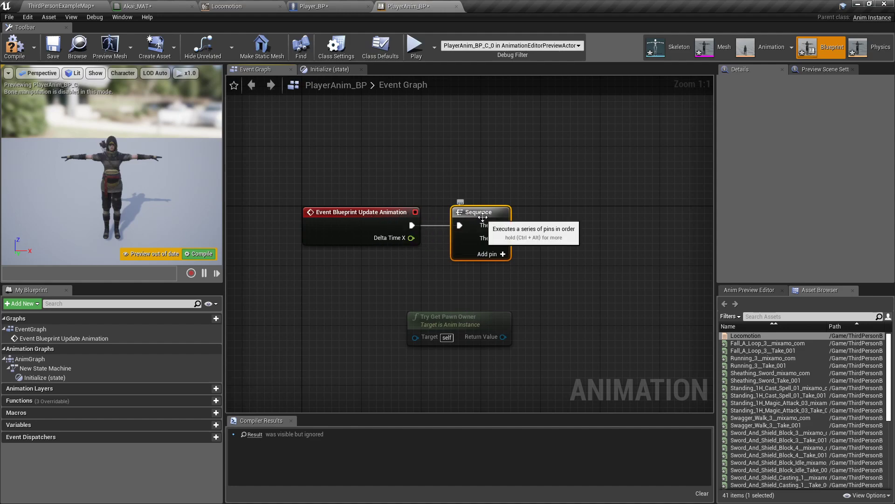
# Step: Add a Cast To Player_BP node from the Sequence's Then 0 and connect Try Get Pawn Owner's Return Value to its Object
pyautogui.moveTo(555, 185); pyautogui.dragTo(384, 191, button='right')
pyautogui.moveTo(331, 232); pyautogui.dragTo(491, 232)
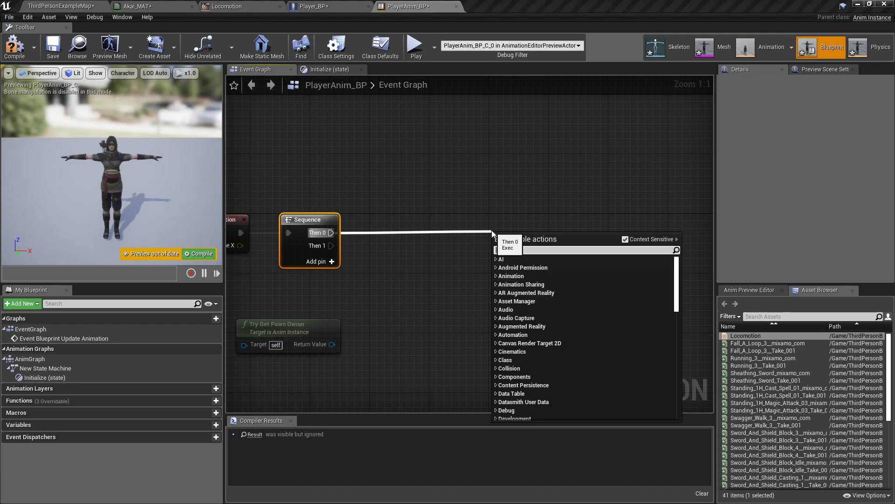
pyautogui.write('cast to')
pyautogui.press('Down')
pyautogui.press('Down')
pyautogui.press('Down')
pyautogui.press('Down')
pyautogui.press('Down')
pyautogui.press('Down')
pyautogui.press('Down')
pyautogui.press('Down')
pyautogui.press('Down')
pyautogui.press('Down')
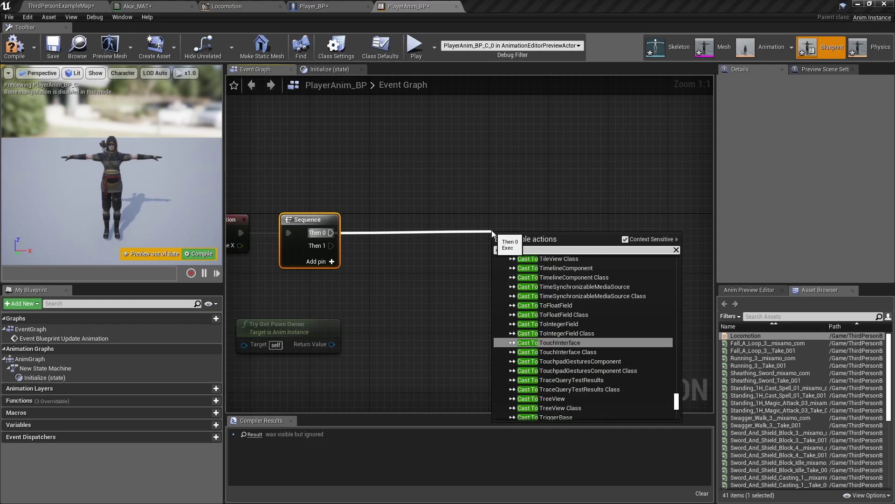
pyautogui.write('player')
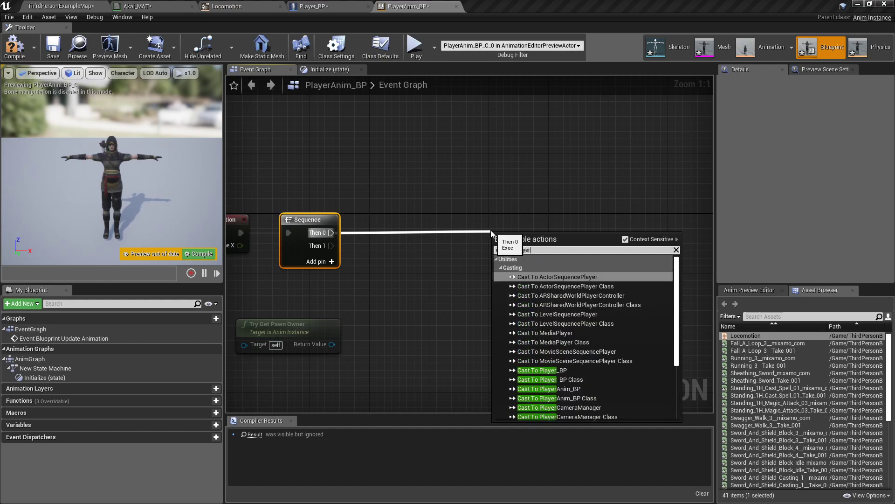
pyautogui.click(560, 370)
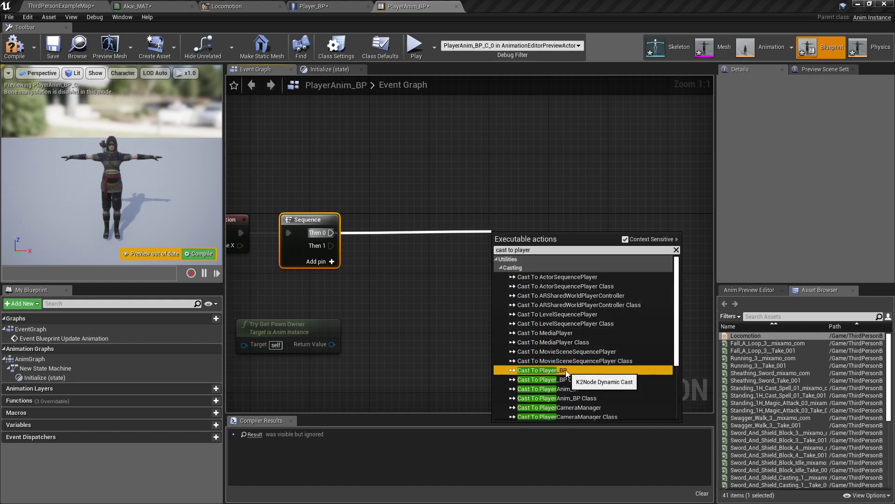
pyautogui.moveTo(521, 249); pyautogui.dragTo(588, 234)
pyautogui.moveTo(287, 330); pyautogui.dragTo(569, 247)
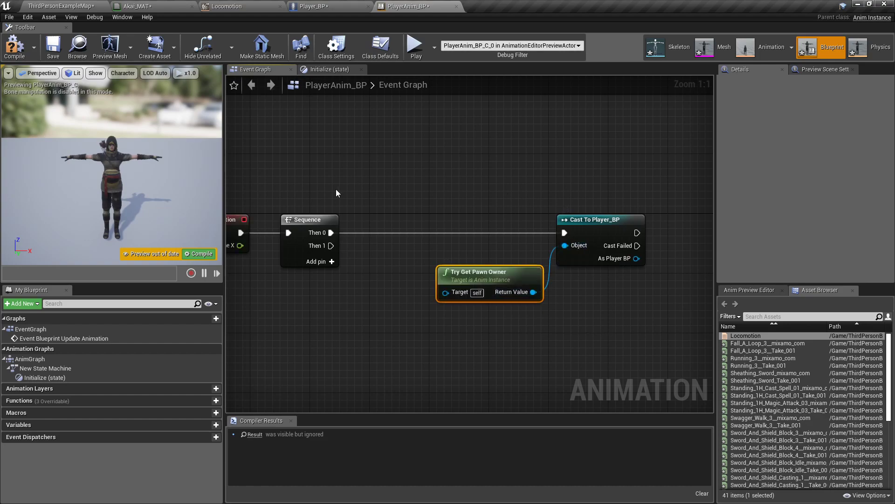
# Step: Promote the cast's As Player BP output to a variable named PlayerRef and place its SET node beside the cast
pyautogui.moveTo(534, 203); pyautogui.dragTo(345, 195, button='right')
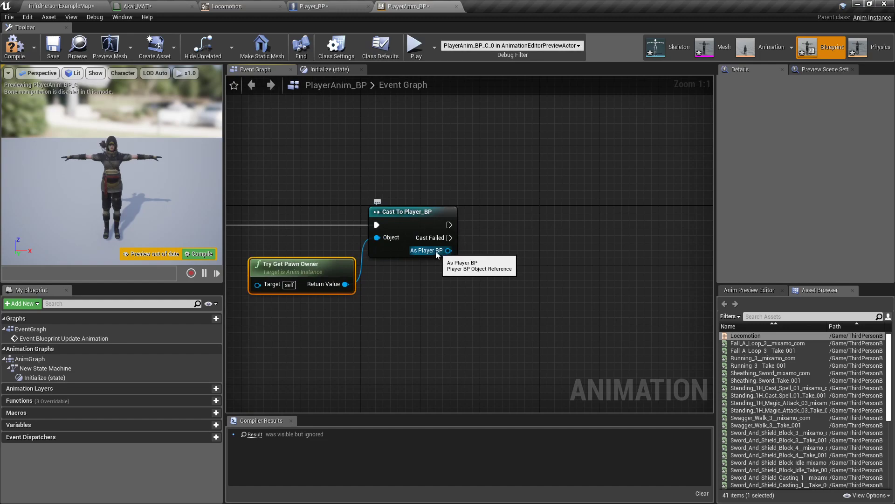
pyautogui.moveTo(448, 251); pyautogui.dragTo(508, 214)
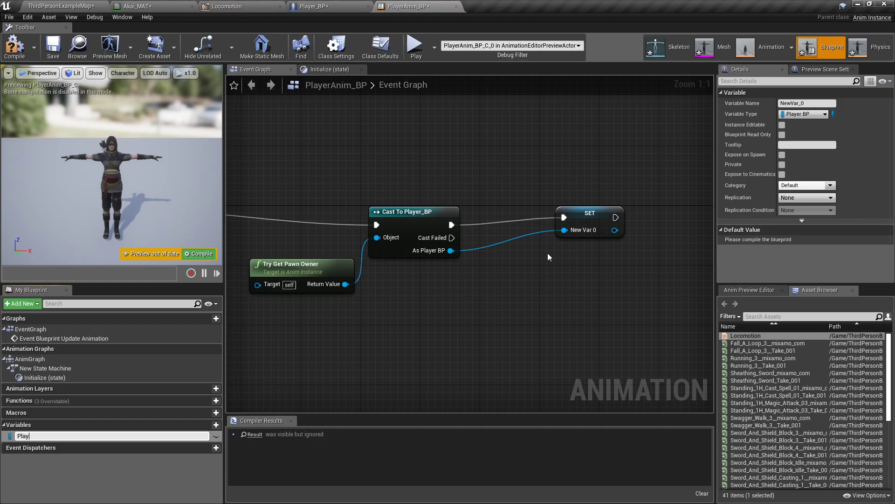
pyautogui.write('Ref')
pyautogui.press('Return')
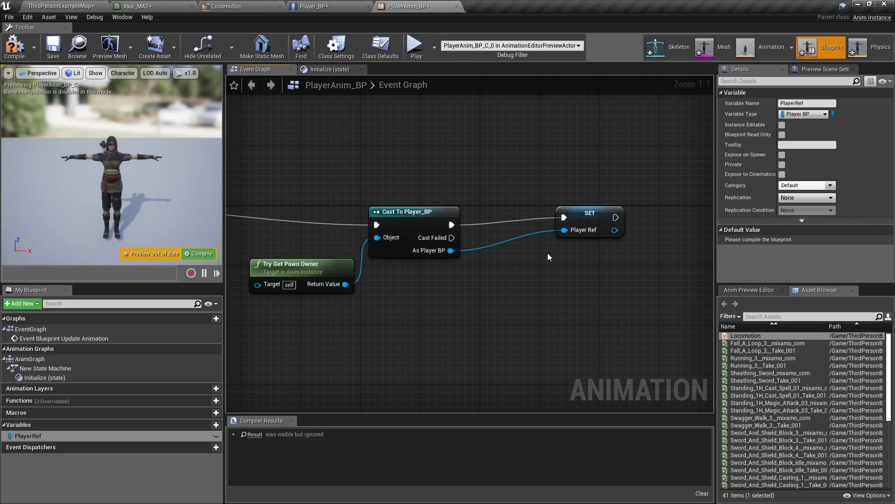
pyautogui.moveTo(567, 213); pyautogui.dragTo(498, 220)
pyautogui.moveTo(451, 250); pyautogui.dragTo(506, 269)
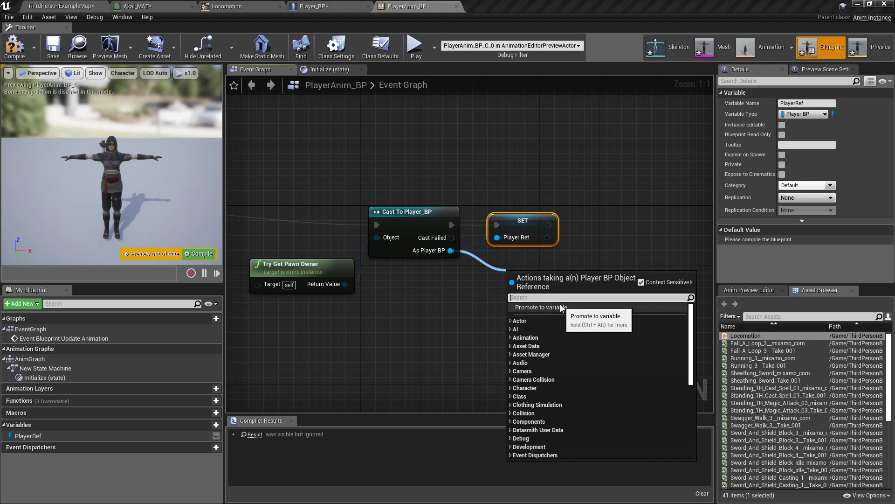
pyautogui.click(594, 240)
# Step: Move the PlayerRef SET node closer to the cast and add a Get Velocity node from its output
pyautogui.moveTo(591, 230); pyautogui.dragTo(523, 231, button='right')
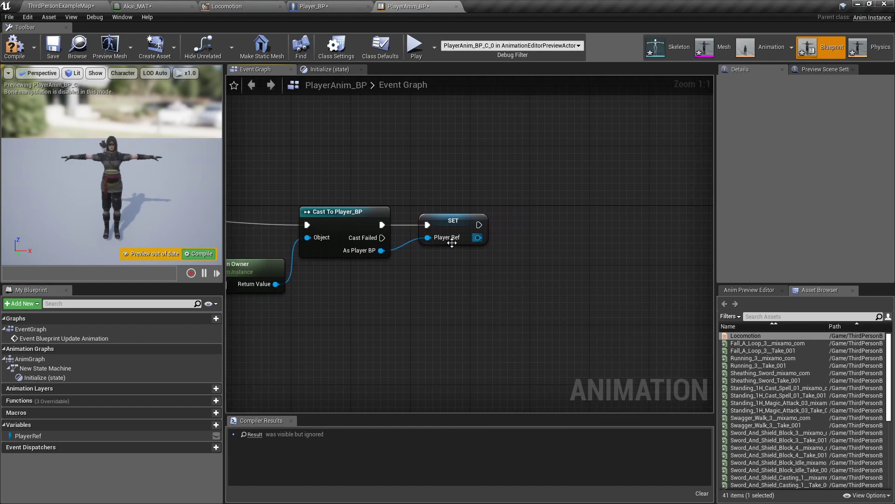
pyautogui.moveTo(438, 222); pyautogui.dragTo(480, 255)
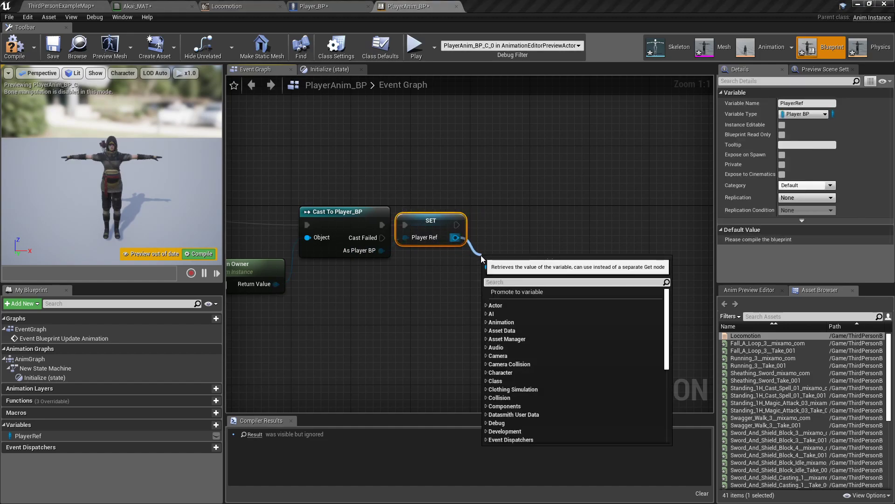
pyautogui.write('velocity')
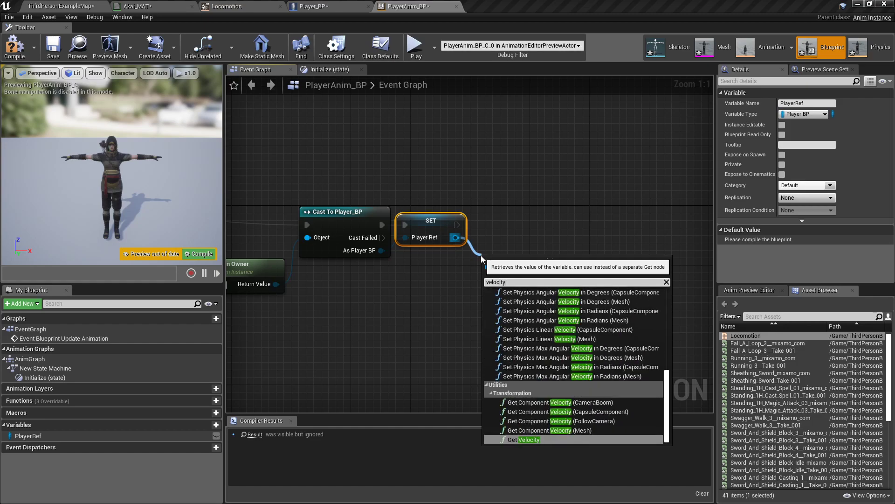
pyautogui.click(541, 441)
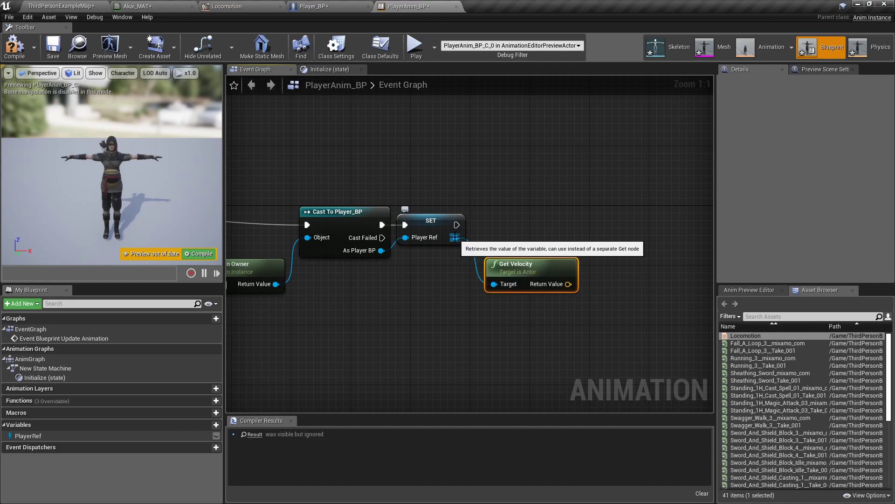
# Step: Add a GetActorRotation node from the PlayerRef SET output and align it directly below Get Velocity
pyautogui.moveTo(454, 238); pyautogui.dragTo(492, 306)
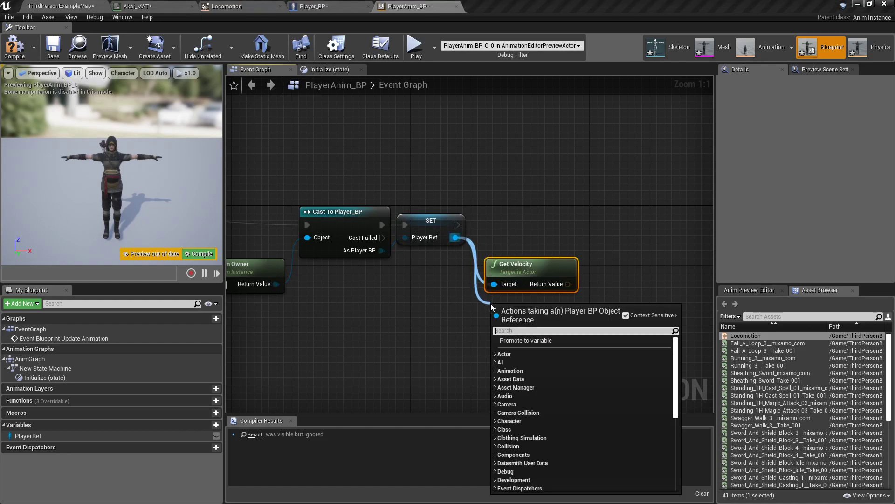
pyautogui.write('rotation')
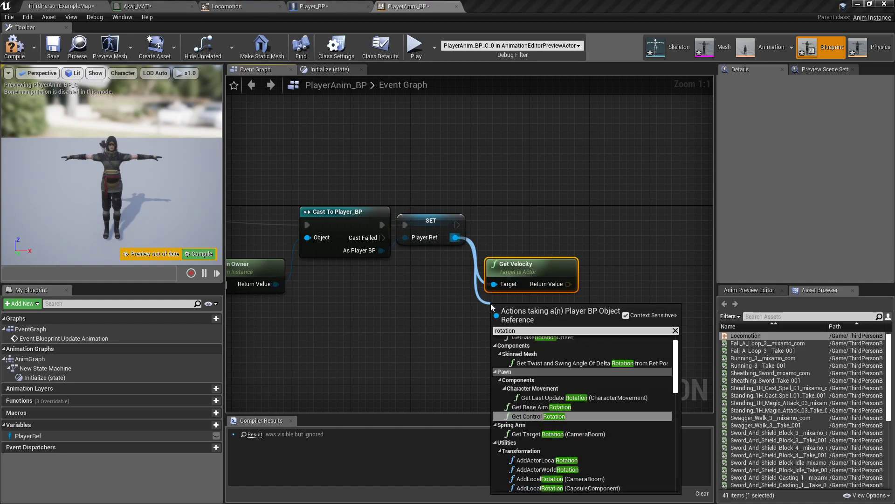
pyautogui.scroll(-5, 569, 379)
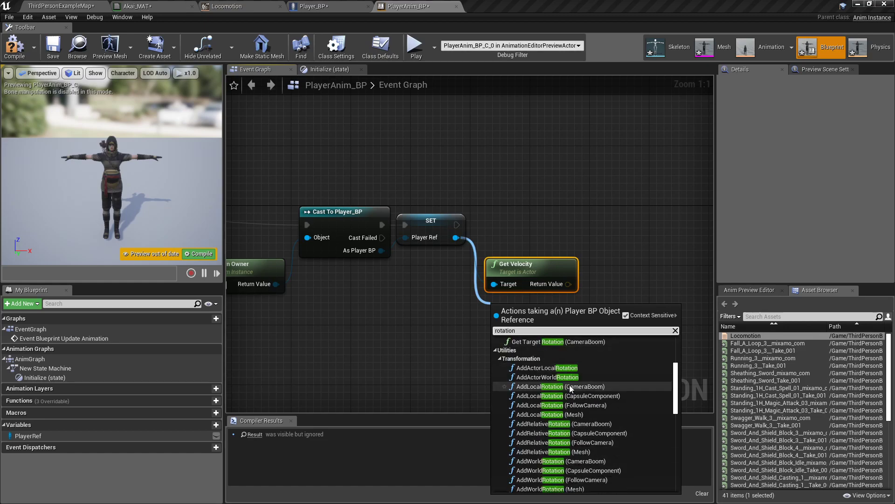
pyautogui.scroll(-7, 574, 387)
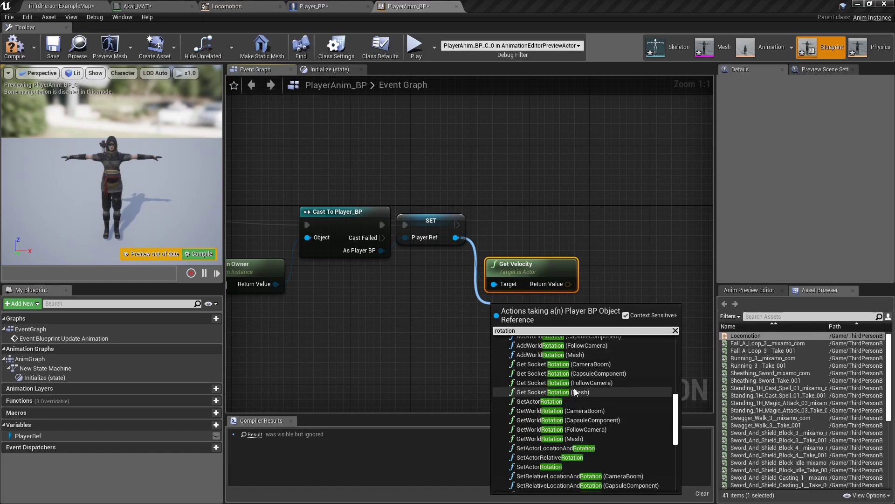
pyautogui.click(541, 401)
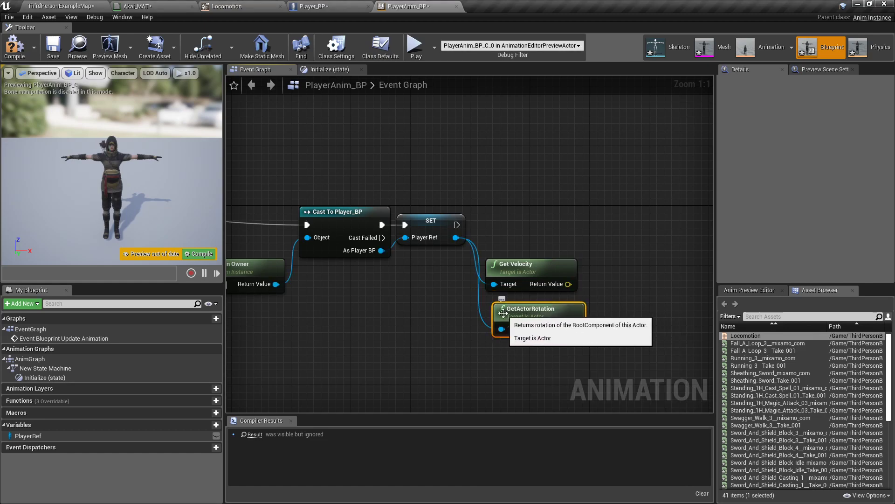
pyautogui.moveTo(554, 310); pyautogui.dragTo(547, 309)
pyautogui.click(605, 296)
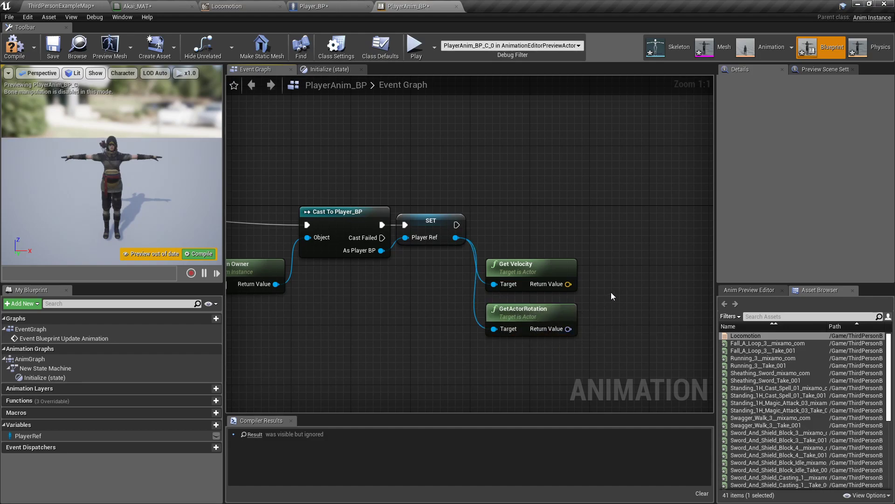
# Step: Add a Calculate Direction node from GetActorRotation's Return Value, connect Get Velocity to its Velocity input, and place it beside Get Velocity
pyautogui.moveTo(611, 293); pyautogui.dragTo(547, 294, button='right')
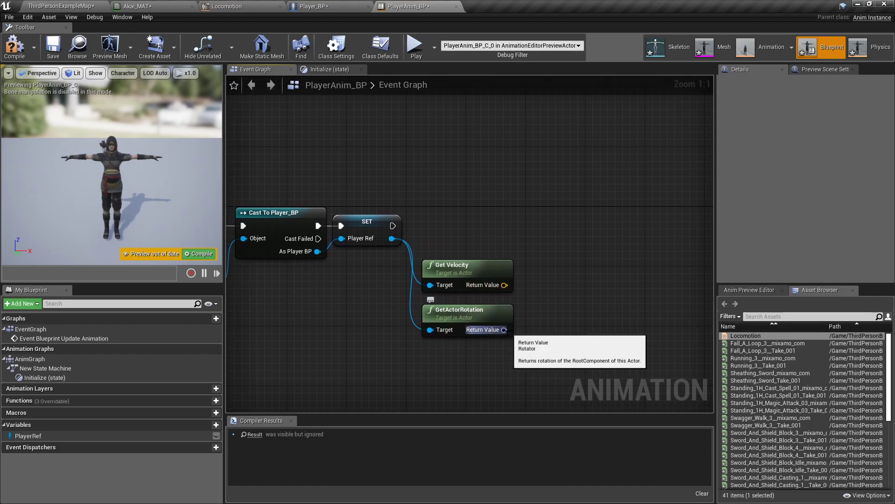
pyautogui.moveTo(505, 330); pyautogui.dragTo(548, 292)
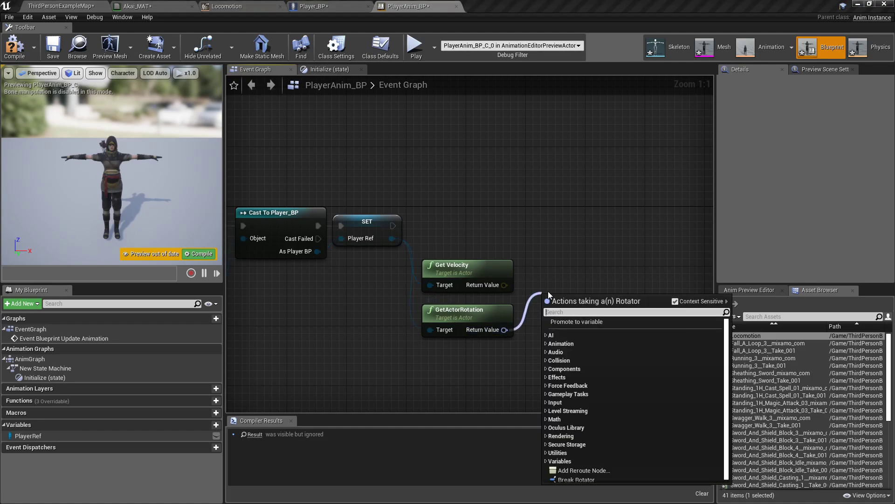
pyautogui.write('ca')
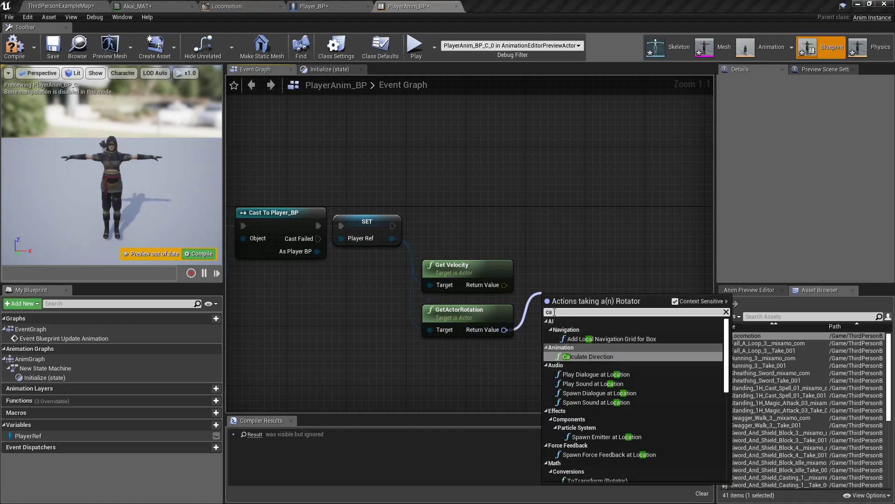
pyautogui.click(600, 357)
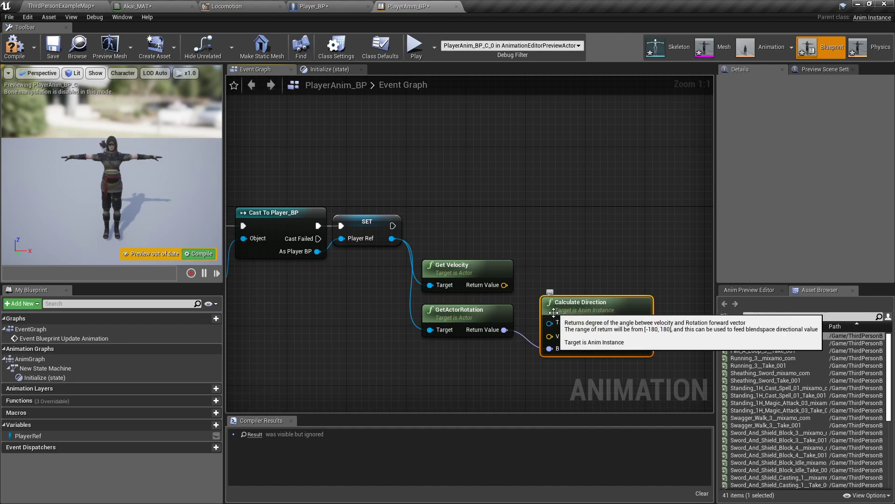
pyautogui.moveTo(504, 284); pyautogui.dragTo(549, 336)
pyautogui.moveTo(575, 306); pyautogui.dragTo(566, 267)
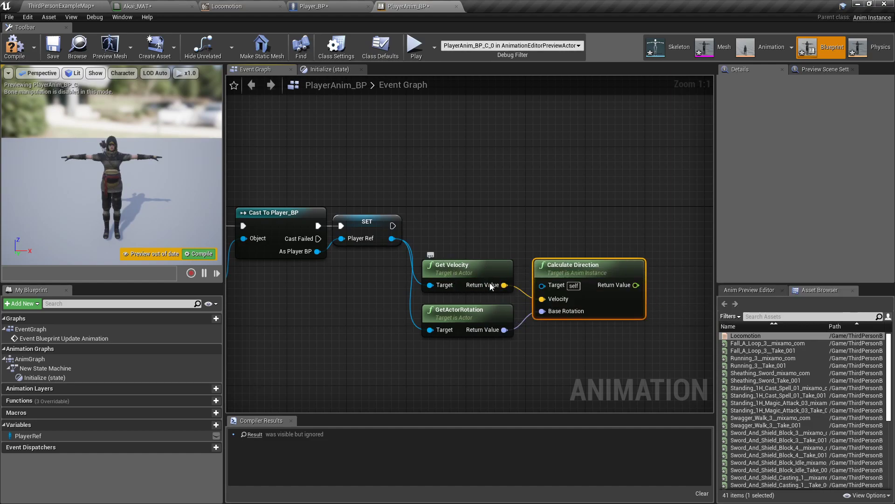
# Step: Add a VectorLength node from Get Velocity's Return Value and place it just below Calculate Direction
pyautogui.moveTo(504, 284); pyautogui.dragTo(549, 346)
pyautogui.write('get vect')
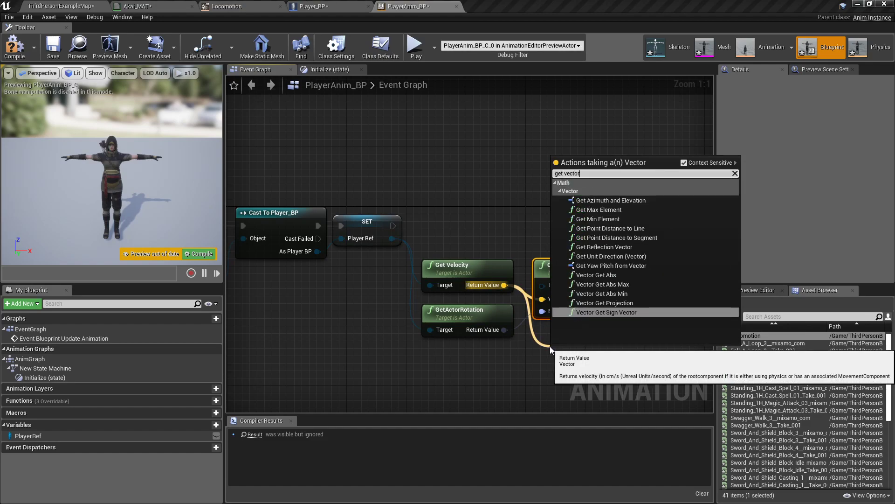
pyautogui.write('or')
pyautogui.press('BackSpace')
pyautogui.press('BackSpace')
pyautogui.press('BackSpace')
pyautogui.press('BackSpace')
pyautogui.press('BackSpace')
pyautogui.press('BackSpace')
pyautogui.press('BackSpace')
pyautogui.press('BackSpace')
pyautogui.press('BackSpace')
pyautogui.press('BackSpace')
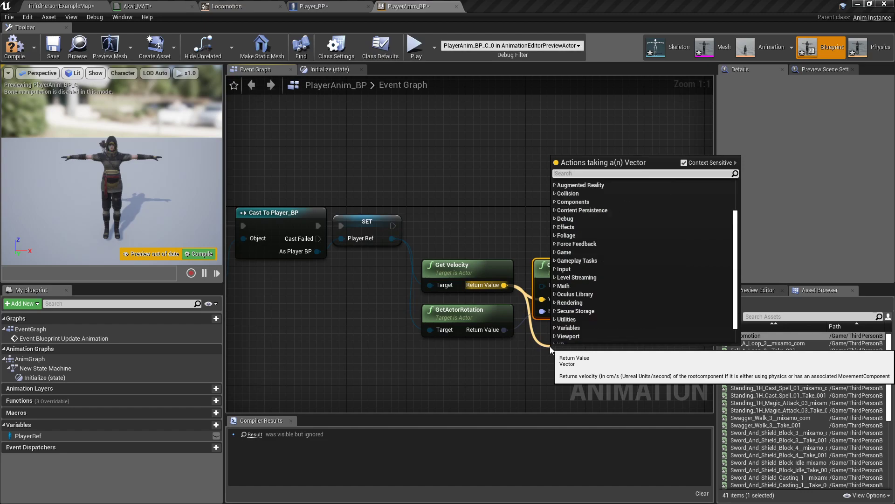
pyautogui.write('vector len')
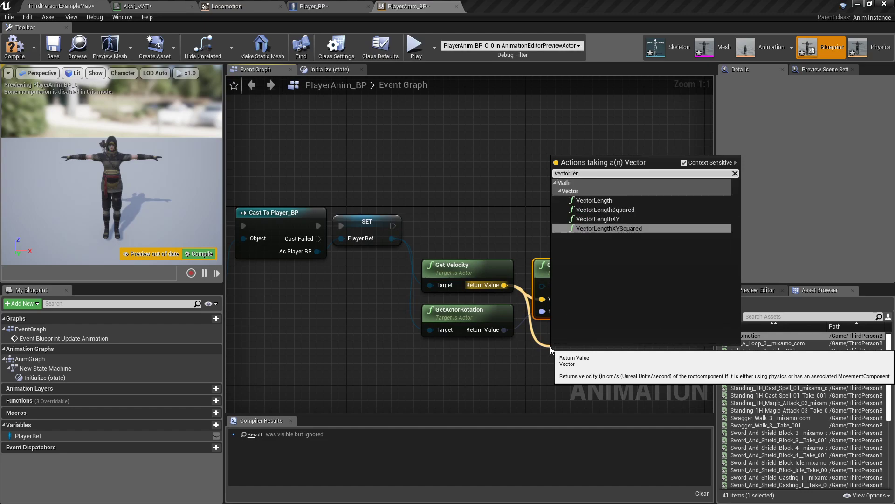
pyautogui.click(601, 200)
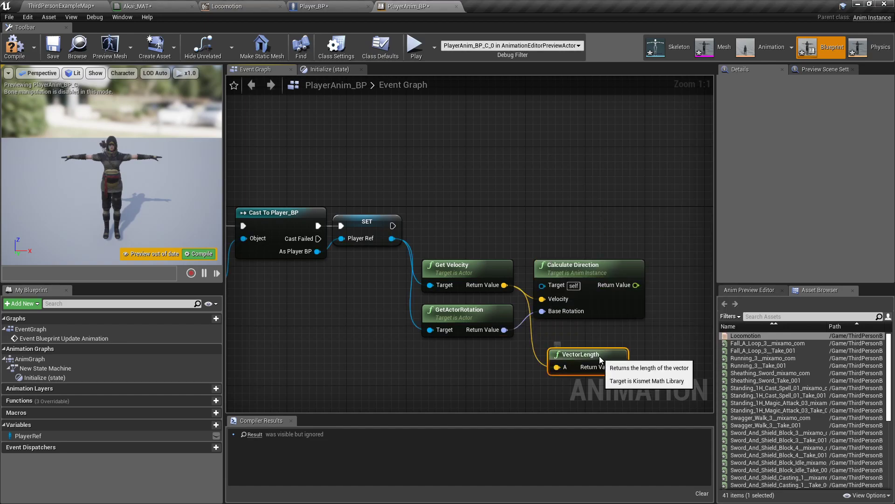
pyautogui.moveTo(606, 348); pyautogui.dragTo(599, 334)
# Step: Promote Calculate Direction's Return Value to a variable named Direction and connect its SET node's execution after the PlayerRef SET
pyautogui.moveTo(635, 304); pyautogui.dragTo(547, 303, button='right')
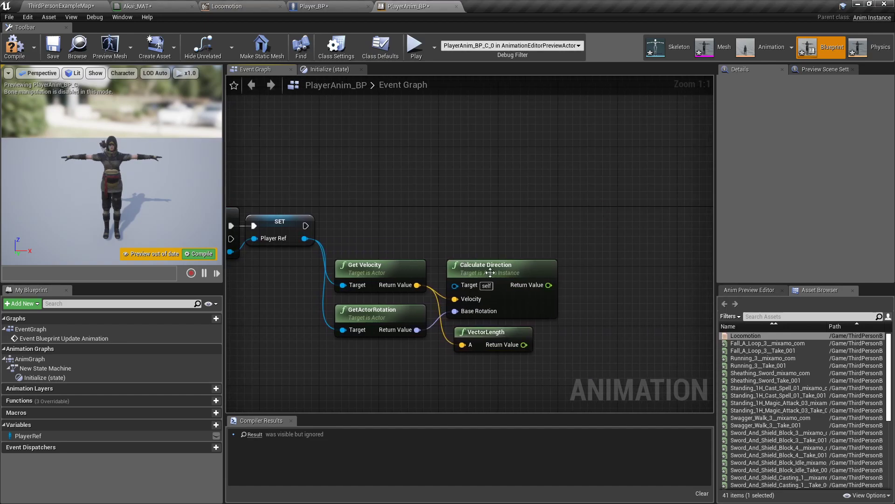
pyautogui.moveTo(549, 285); pyautogui.dragTo(601, 239)
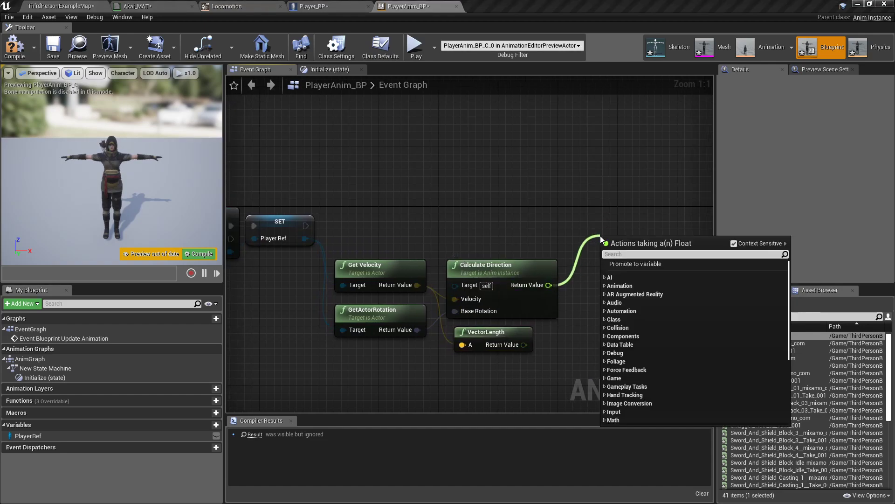
pyautogui.click(627, 264)
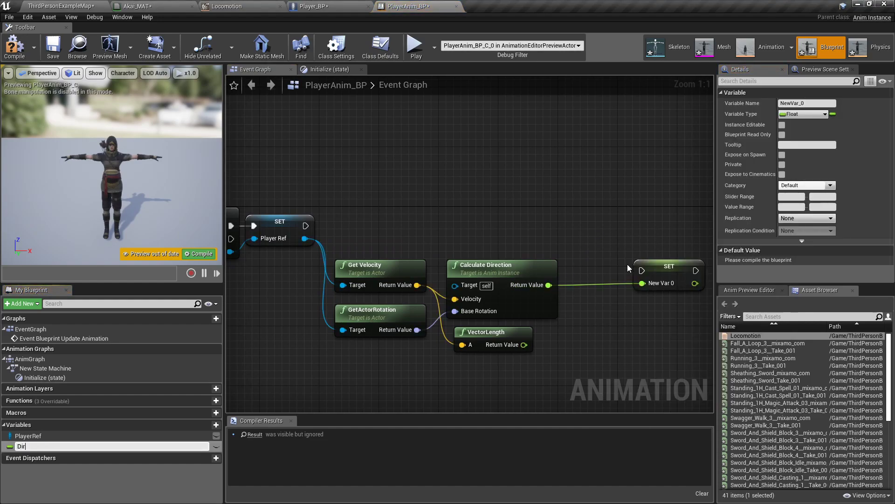
pyautogui.write('Direction')
pyautogui.press('Return')
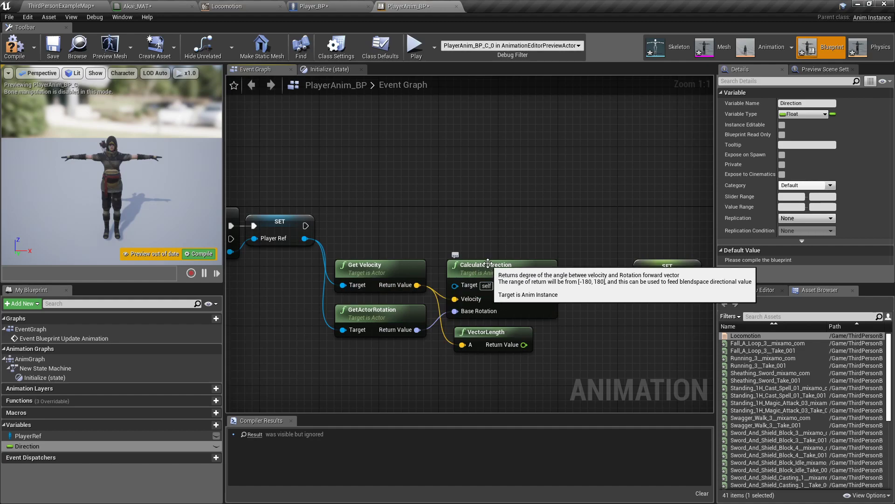
pyautogui.moveTo(305, 226); pyautogui.dragTo(635, 223)
# Step: Promote VectorLength's Return Value to a variable named Speed, chain its SET node after Direction's SET, and compile the blueprint
pyautogui.moveTo(638, 202); pyautogui.dragTo(581, 194, button='right')
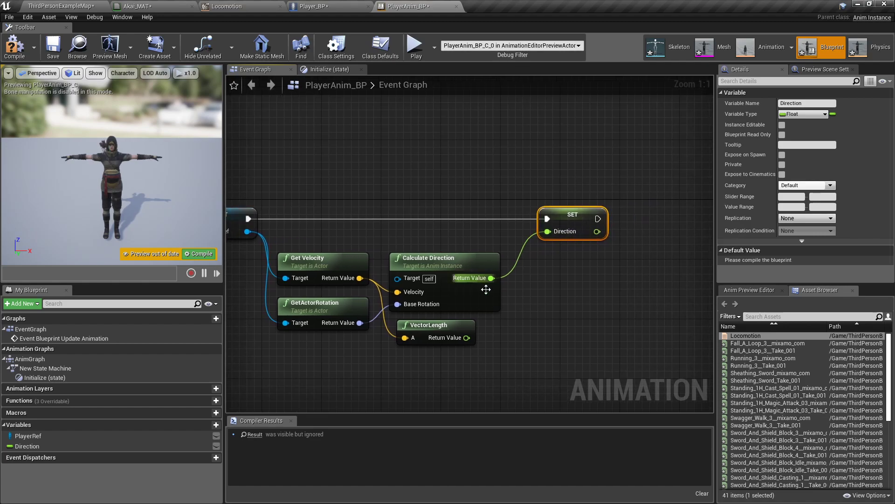
pyautogui.moveTo(467, 338); pyautogui.dragTo(613, 275)
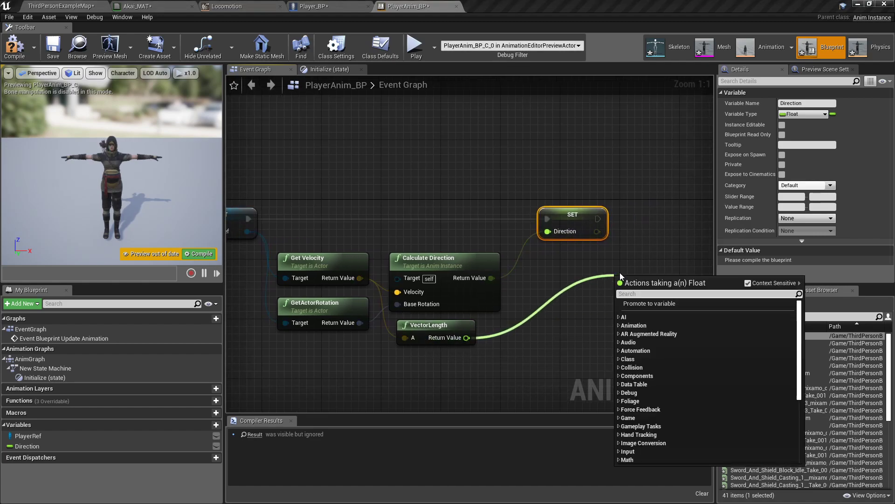
pyautogui.click(642, 303)
pyautogui.write('Speed')
pyautogui.press('Return')
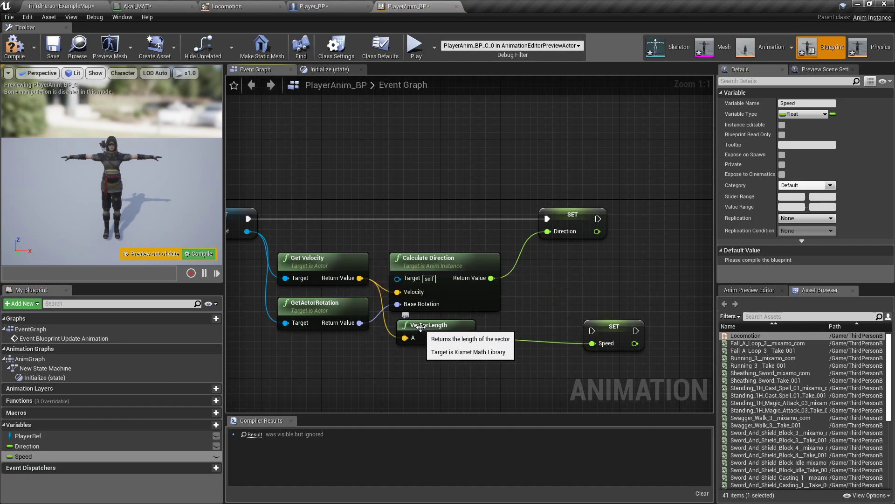
pyautogui.moveTo(592, 330); pyautogui.dragTo(645, 215)
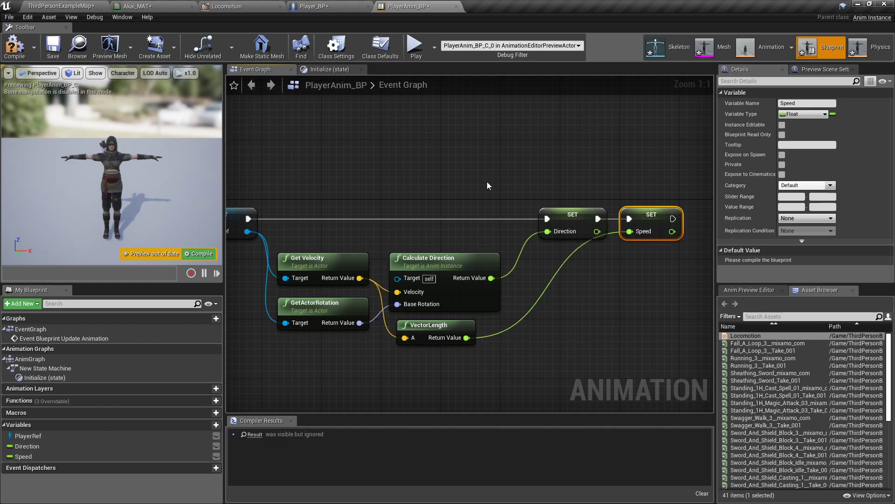
pyautogui.click(10, 50)
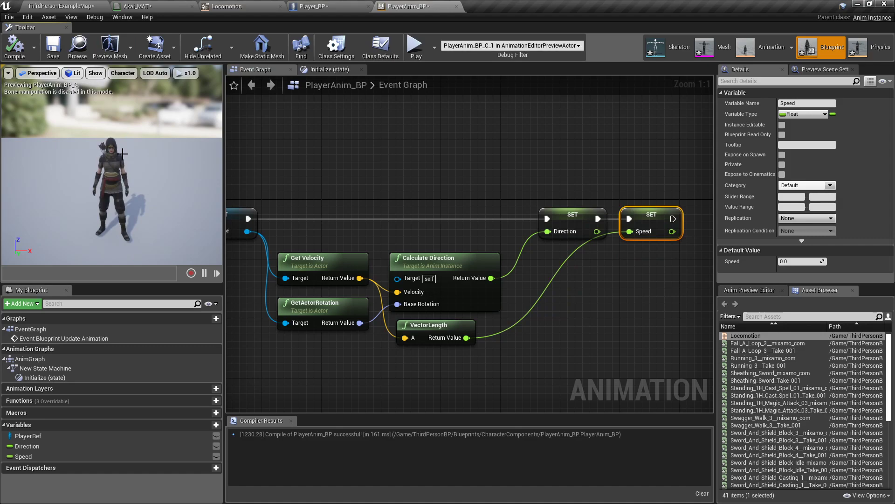
pyautogui.moveTo(111, 166); pyautogui.dragTo(137, 142)
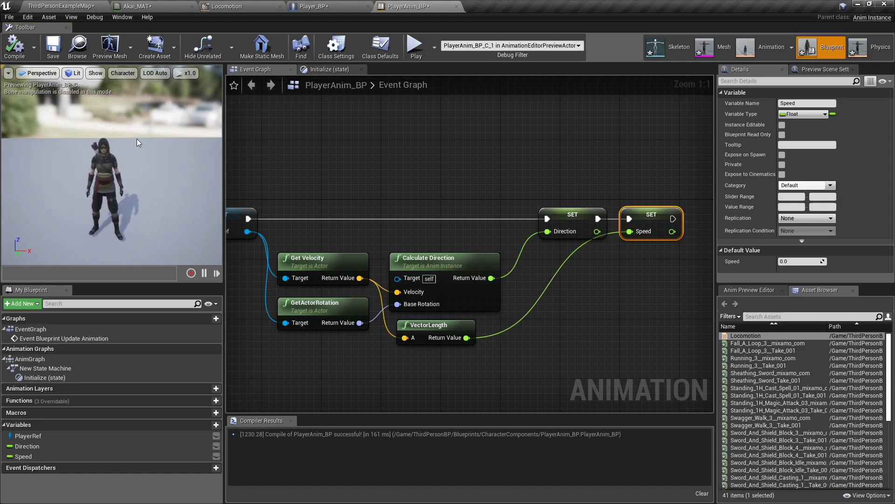
# Step: In the Initialize state, connect the Speed variable to the Locomotion blendspace's Speed input and compile
pyautogui.click(334, 69)
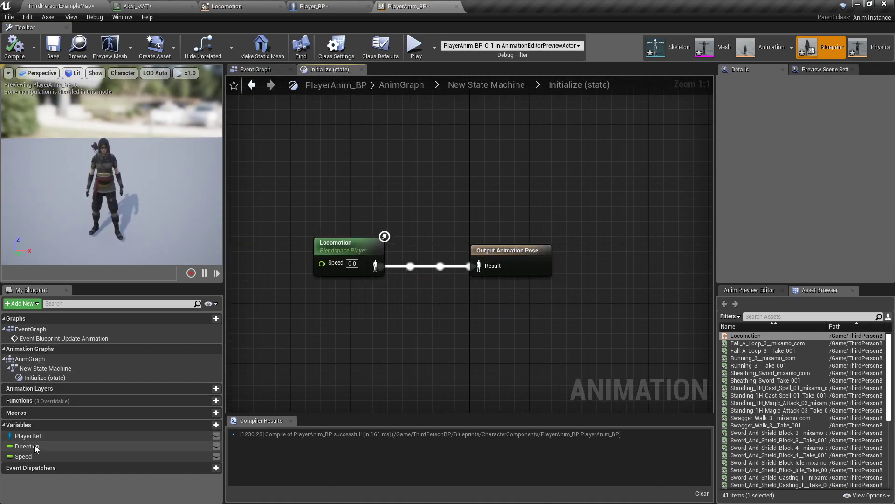
pyautogui.click(21, 457)
pyautogui.moveTo(21, 457); pyautogui.dragTo(322, 263)
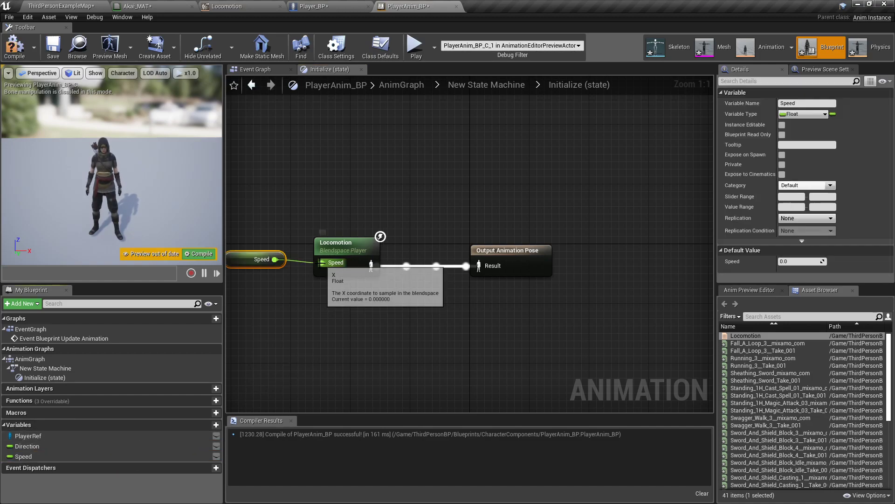
pyautogui.click(272, 234)
pyautogui.moveTo(272, 235); pyautogui.dragTo(368, 227, button='right')
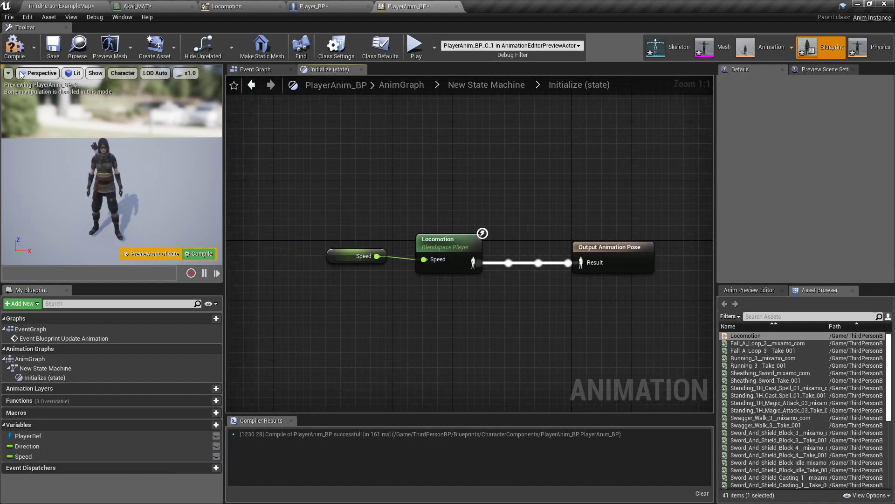
pyautogui.click(14, 47)
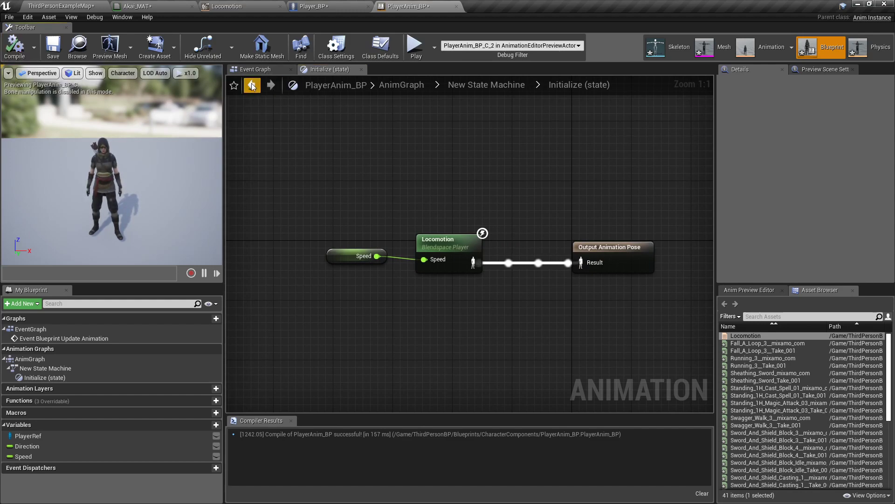
# Step: In the Event Graph, copy the Try Get Pawn Owner and Cast To Player_BP nodes and paste the pair below the originals
pyautogui.click(251, 84)
pyautogui.doubleClick(493, 262)
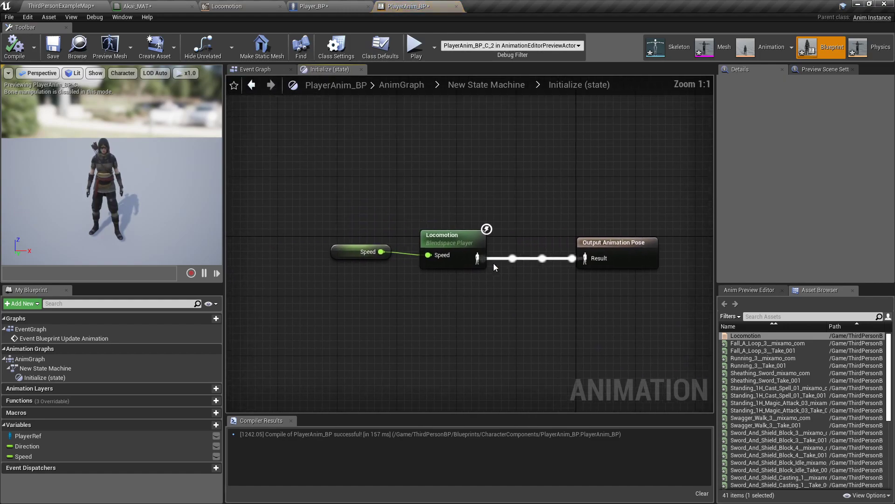
pyautogui.click(256, 69)
pyautogui.moveTo(287, 160); pyautogui.dragTo(523, 163, button='right')
pyautogui.moveTo(417, 175); pyautogui.dragTo(557, 133, button='right')
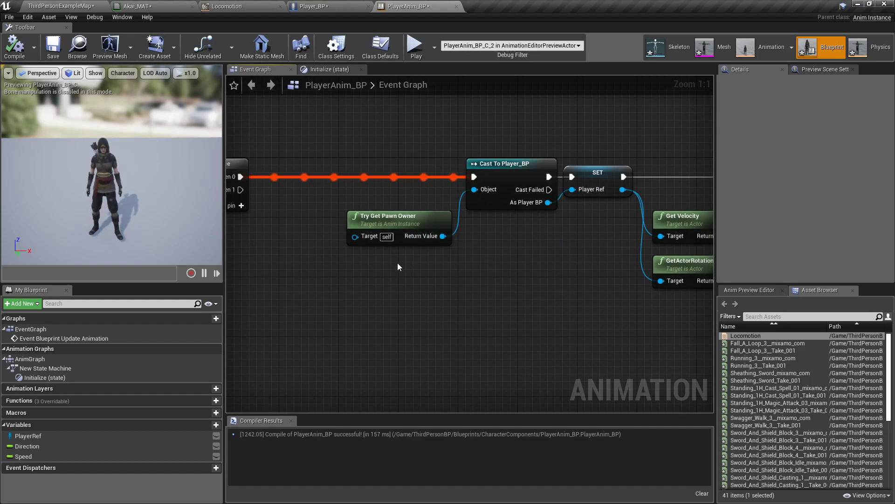
pyautogui.moveTo(376, 264); pyautogui.dragTo(513, 196)
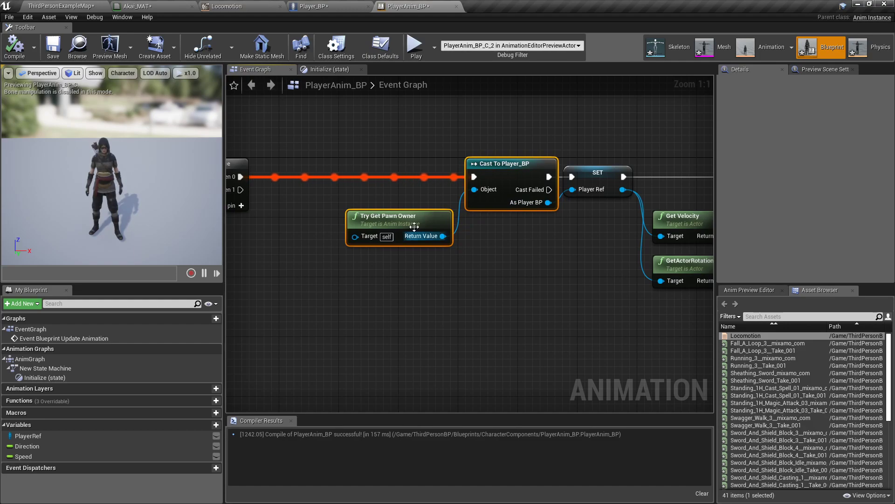
pyautogui.click(452, 305)
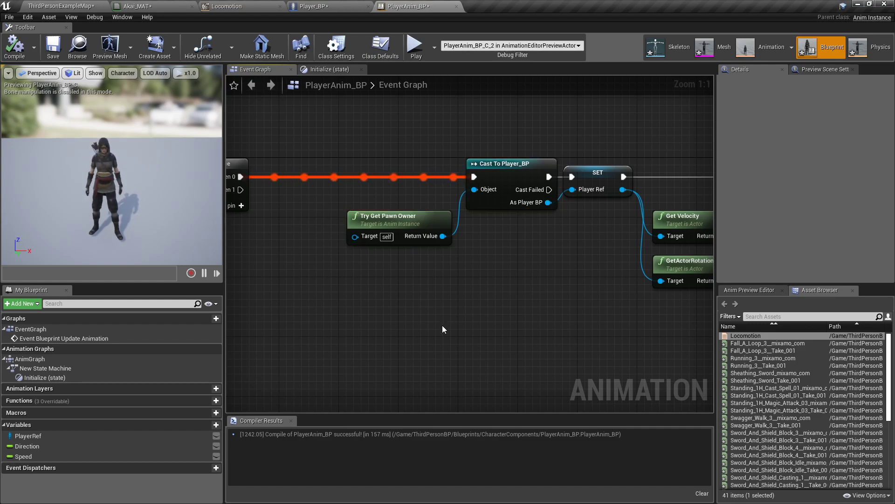
pyautogui.hotkey('ctrl', 'v')
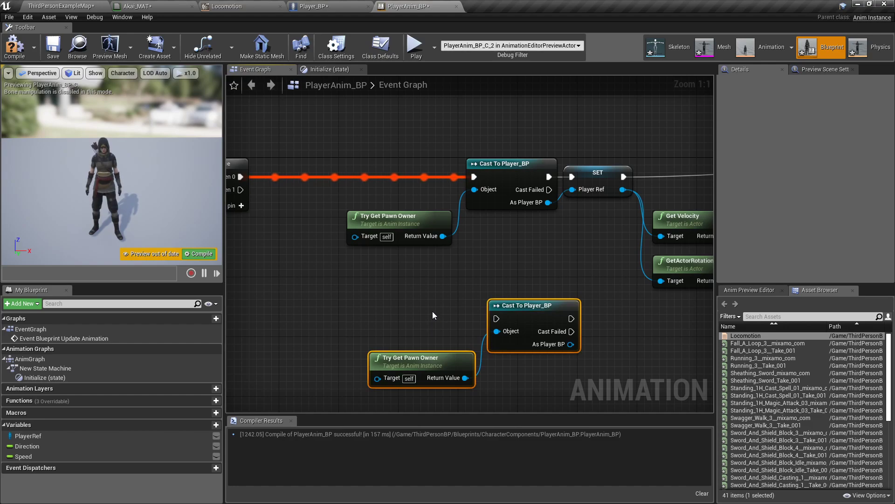
pyautogui.moveTo(420, 303); pyautogui.dragTo(446, 280, button='right')
pyautogui.moveTo(413, 272); pyautogui.dragTo(569, 172)
pyautogui.rightClick(532, 170)
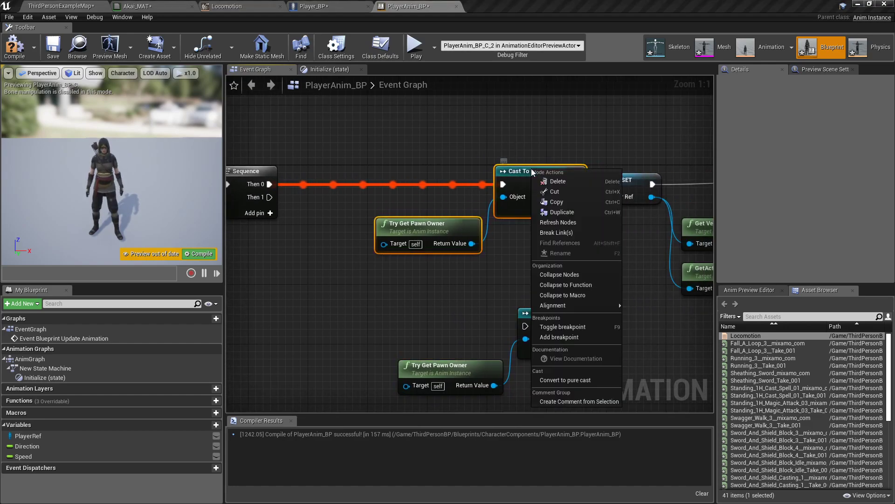
pyautogui.click(404, 298)
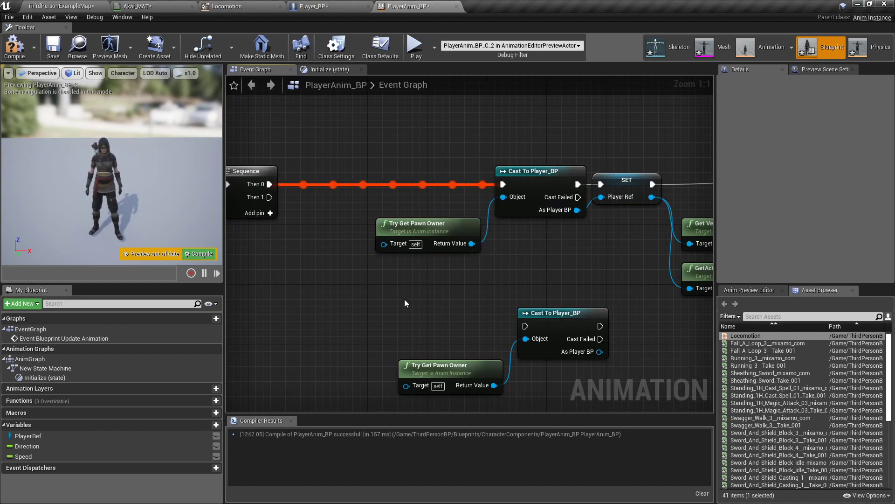
pyautogui.rightClick(404, 298)
pyautogui.click(392, 297)
pyautogui.click(29, 18)
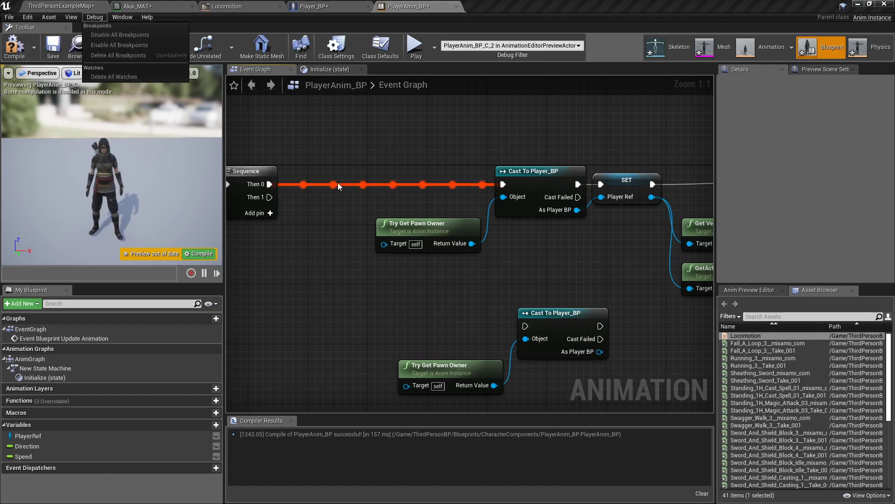
pyautogui.click(390, 281)
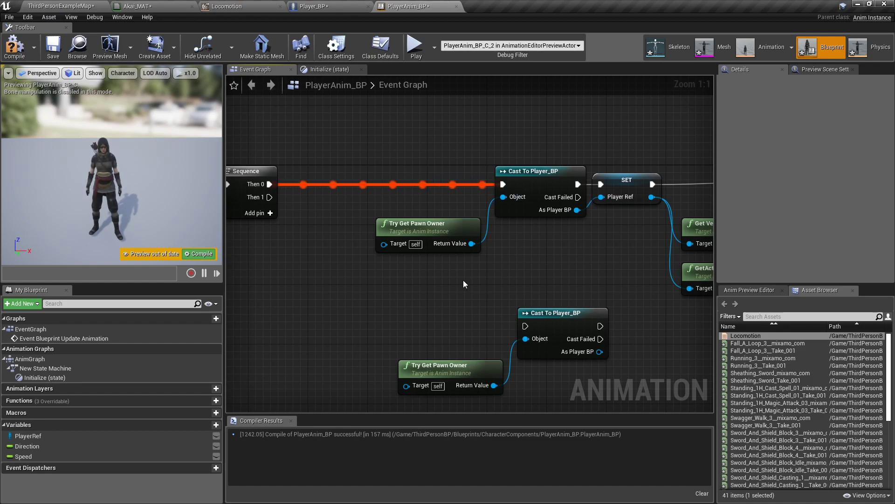
# Step: Connect the Sequence node's Then 1 output to the pasted Cast To Player_BP and move the pasted pair of nodes further down
pyautogui.moveTo(264, 198); pyautogui.dragTo(526, 326)
pyautogui.moveTo(511, 331); pyautogui.dragTo(497, 266, button='right')
pyautogui.click(446, 312)
pyautogui.keyDown('ctrl'); pyautogui.click(552, 261); pyautogui.keyUp('ctrl')
pyautogui.moveTo(553, 254); pyautogui.dragTo(531, 340)
pyautogui.moveTo(531, 340); pyautogui.dragTo(478, 206, button='right')
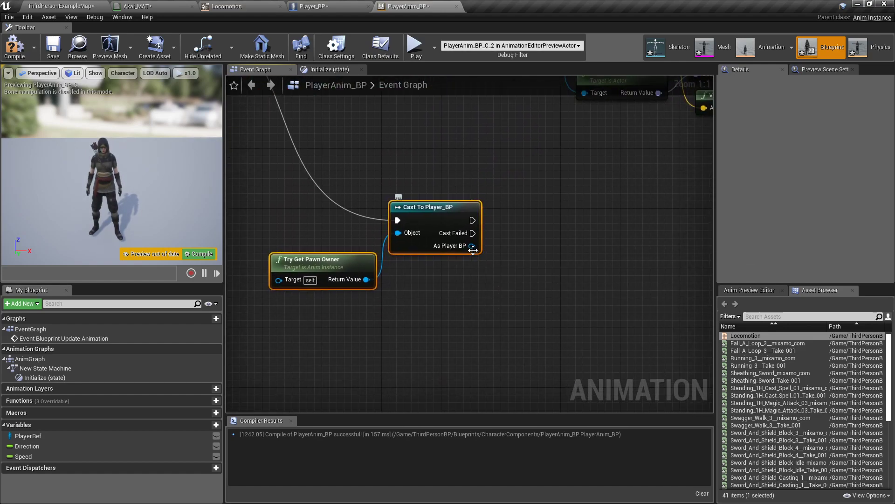
# Step: Add an Is Falling (CharacterMovement) node from the lower cast's As Player BP output and place it below the Character Movement node
pyautogui.moveTo(472, 246); pyautogui.dragTo(537, 247)
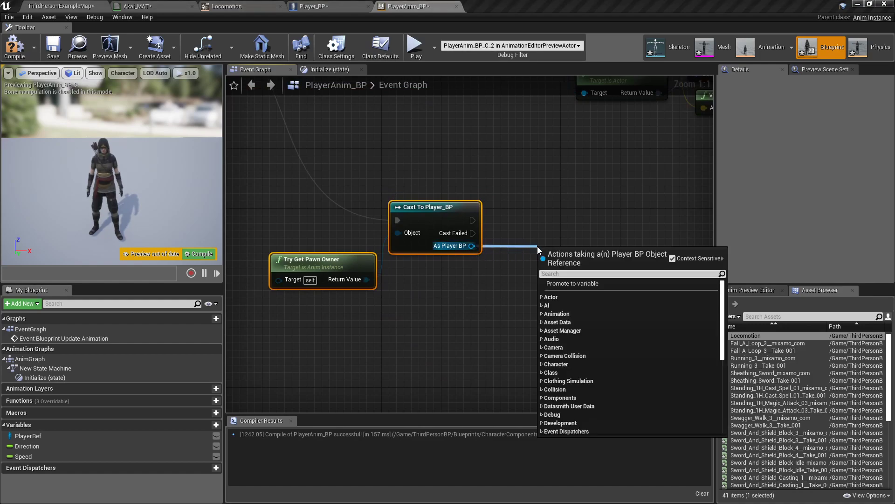
pyautogui.write('is falling')
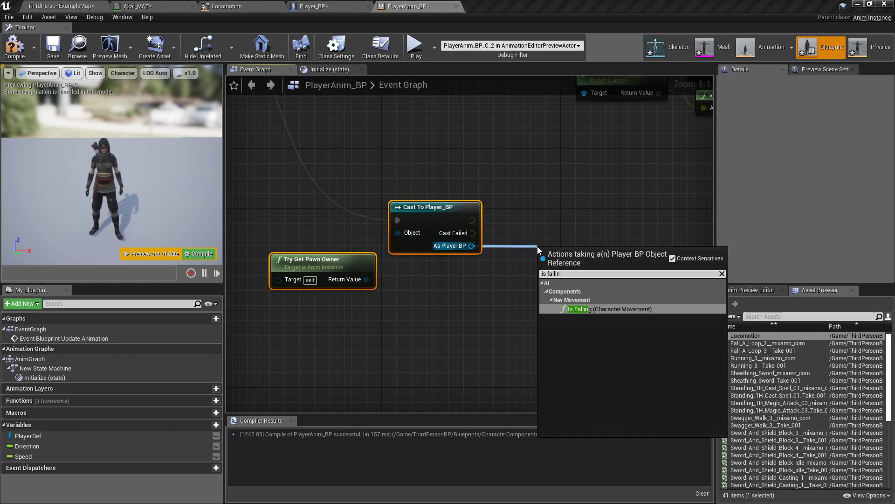
pyautogui.press('Return')
pyautogui.moveTo(565, 249); pyautogui.dragTo(626, 288)
pyautogui.click(635, 247)
pyautogui.moveTo(608, 246); pyautogui.dragTo(485, 241, button='right')
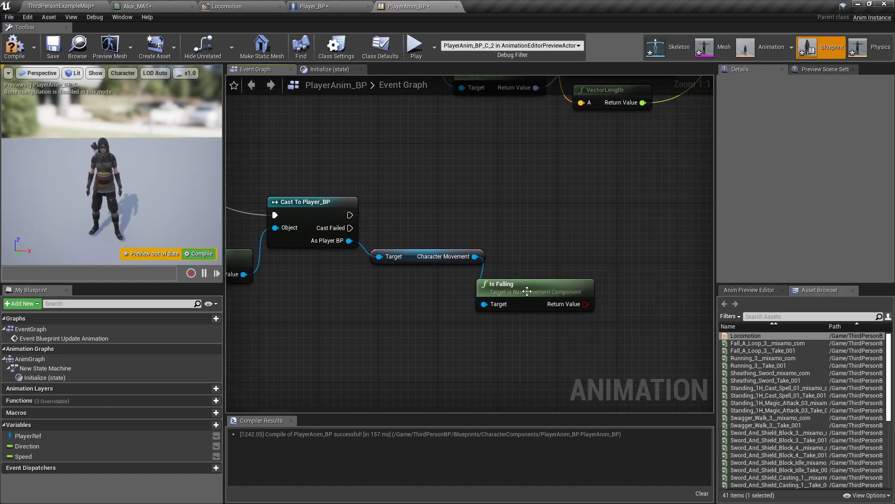
pyautogui.moveTo(528, 290); pyautogui.dragTo(548, 278)
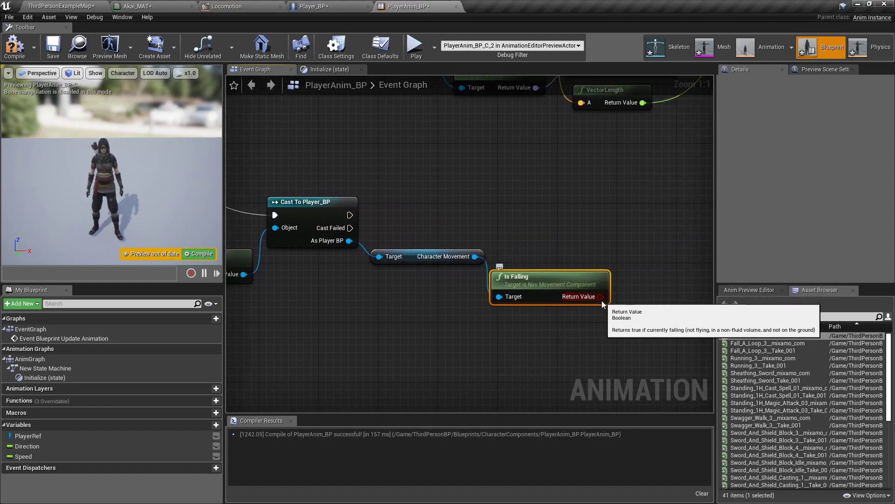
# Step: Promote Is Falling's Return Value to a variable named Jumping
pyautogui.moveTo(600, 297); pyautogui.dragTo(654, 236)
pyautogui.click(673, 262)
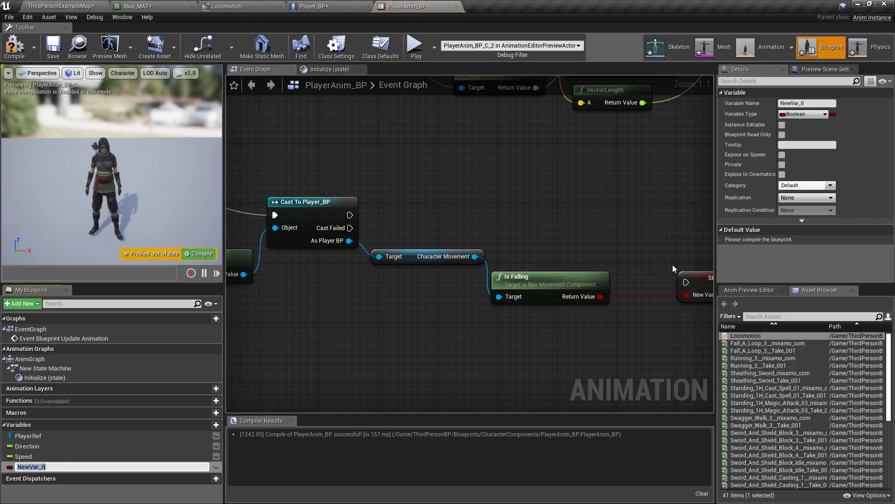
pyautogui.write('Jumping')
pyautogui.press('Return')
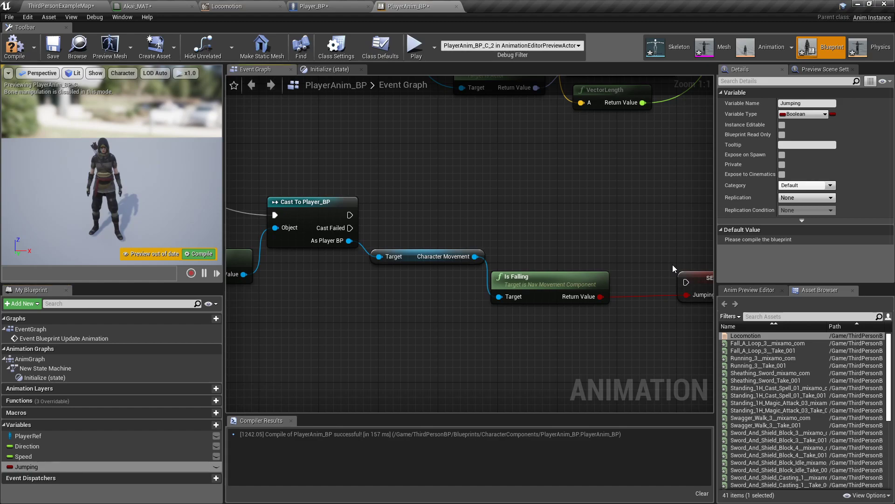
# Step: Connect the lower cast's execution output to the Jumping SET node, align that node with the cast, and compile the blueprint
pyautogui.moveTo(349, 215); pyautogui.dragTo(662, 211)
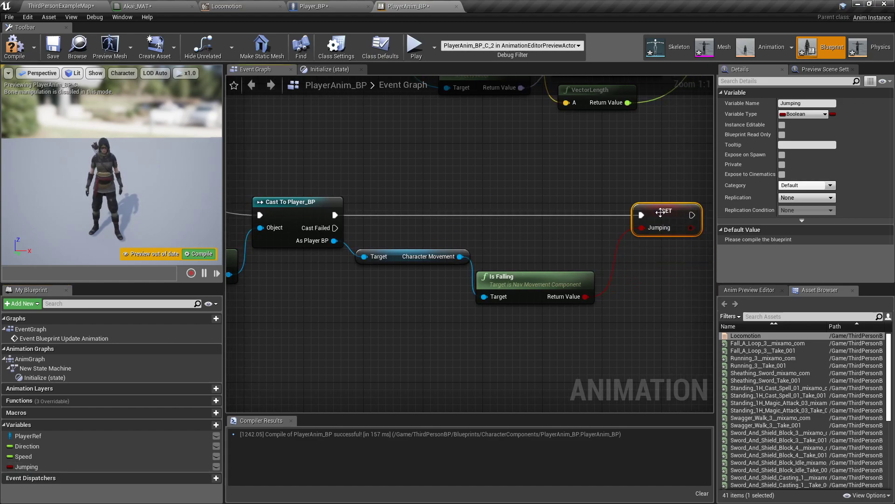
pyautogui.scroll(-2, 483, 180)
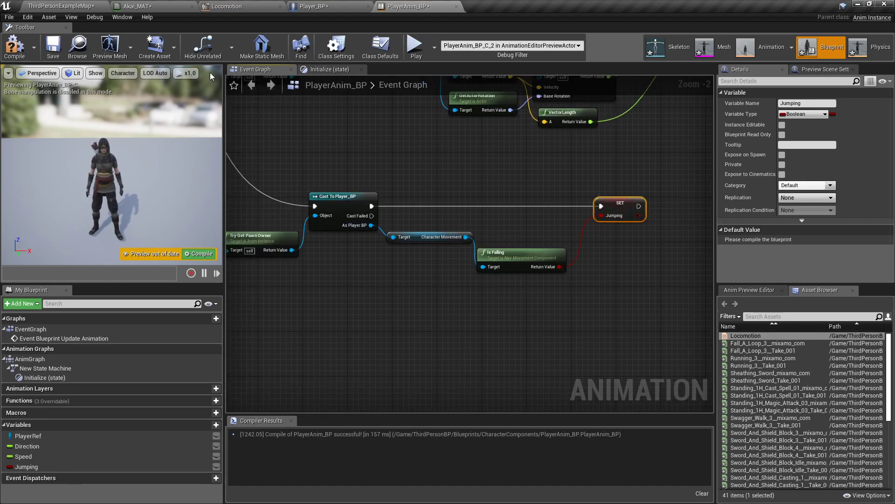
pyautogui.click(14, 47)
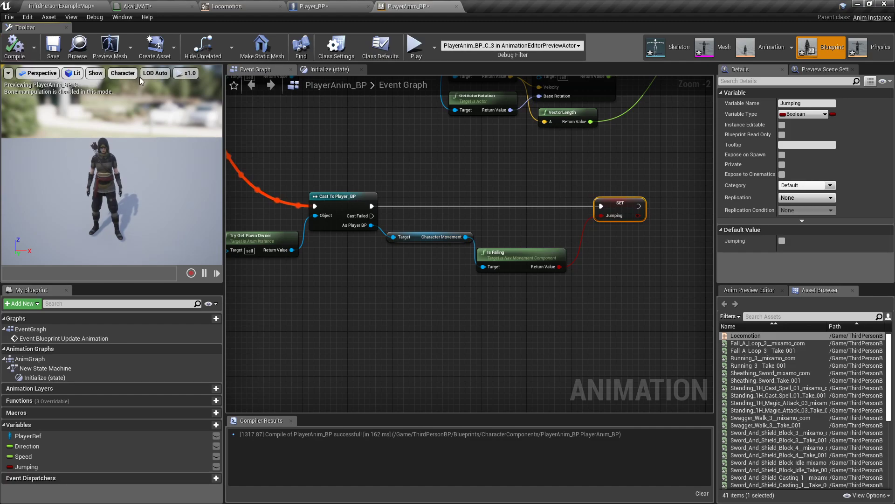
# Step: In the Initialize state, move the Speed and Locomotion nodes away from the output pose and add a Blend Poses by bool node
pyautogui.click(302, 72)
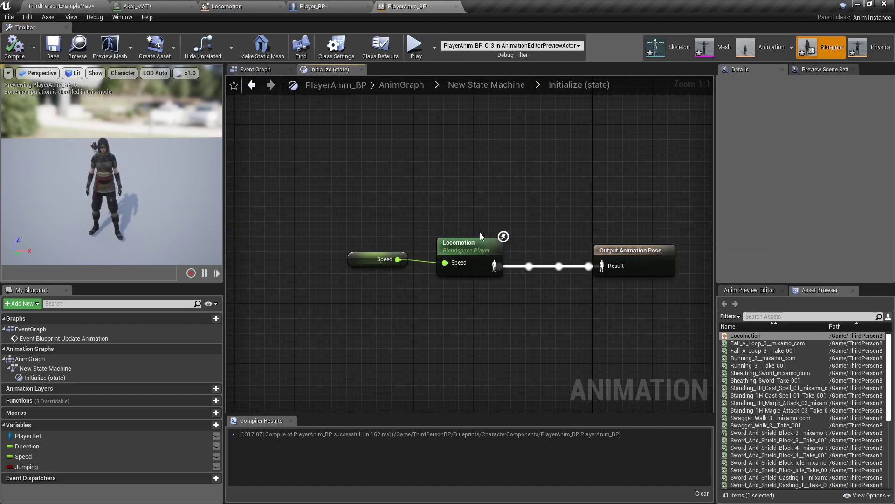
pyautogui.moveTo(460, 245); pyautogui.dragTo(288, 244)
pyautogui.moveTo(342, 214); pyautogui.dragTo(458, 200, button='right')
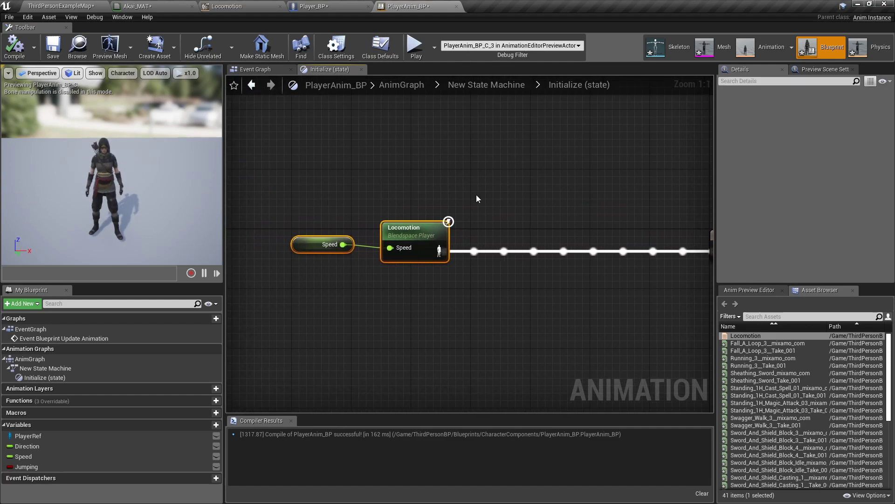
pyautogui.click(485, 205)
pyautogui.rightClick(504, 205)
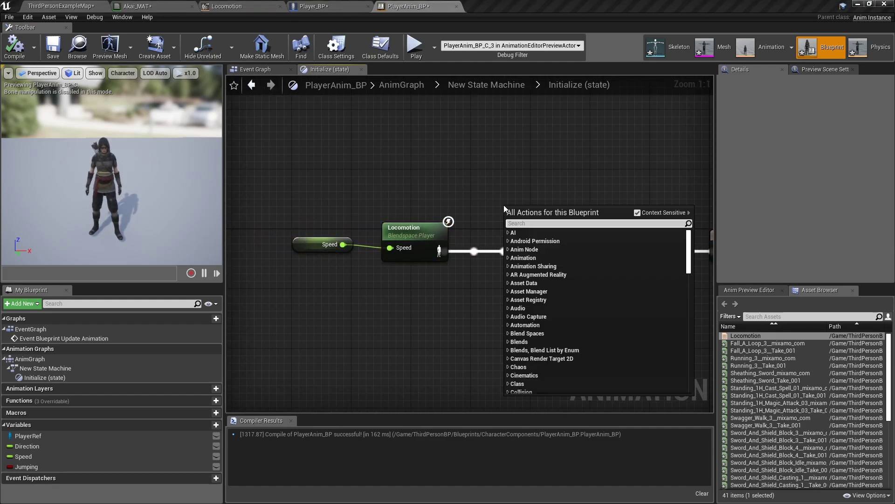
pyautogui.write('blend by bool')
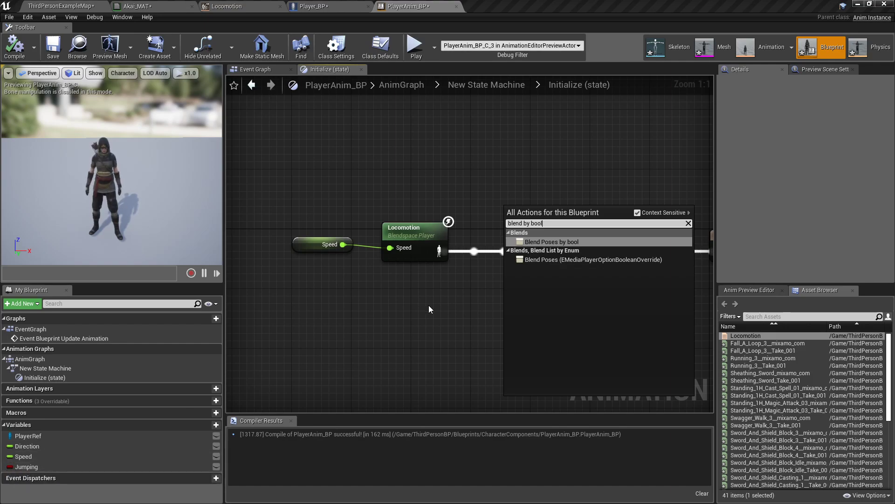
pyautogui.click(570, 243)
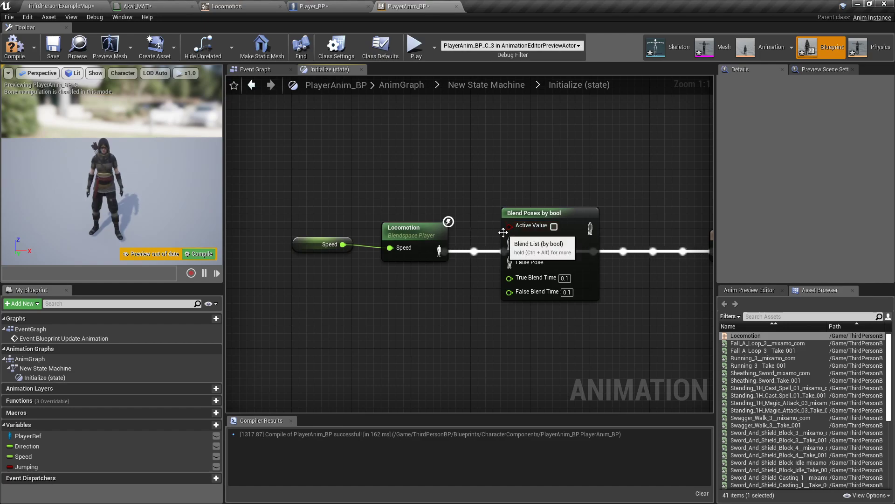
# Step: Connect the Locomotion pose to the blend node's False Pose and move the Locomotion and Speed nodes lower
pyautogui.moveTo(439, 251); pyautogui.dragTo(517, 264)
pyautogui.click(424, 220)
pyautogui.keyDown('ctrl'); pyautogui.click(331, 240); pyautogui.keyUp('ctrl')
pyautogui.moveTo(418, 230); pyautogui.dragTo(419, 274)
pyautogui.click(416, 234)
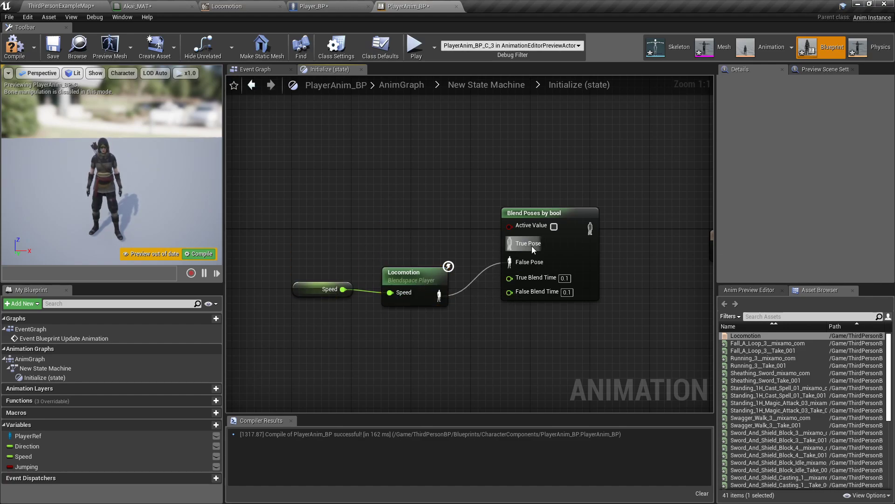
# Step: Add the Fall_A_Loop_3__mixamo_com animation to the graph above Locomotion and connect it to the blend node's True Pose
pyautogui.click(798, 343)
pyautogui.moveTo(799, 344); pyautogui.dragTo(368, 196)
pyautogui.moveTo(468, 214); pyautogui.dragTo(510, 243)
pyautogui.moveTo(373, 198); pyautogui.dragTo(358, 213)
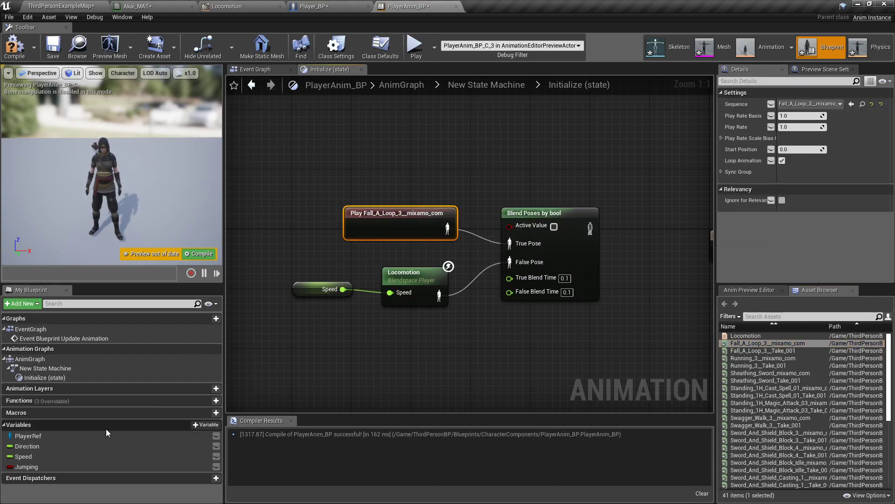
# Step: Place a getter for the Jumping variable and connect it to the Blend Poses by bool node's Active Value
pyautogui.moveTo(27, 467); pyautogui.dragTo(380, 170)
pyautogui.click(404, 174)
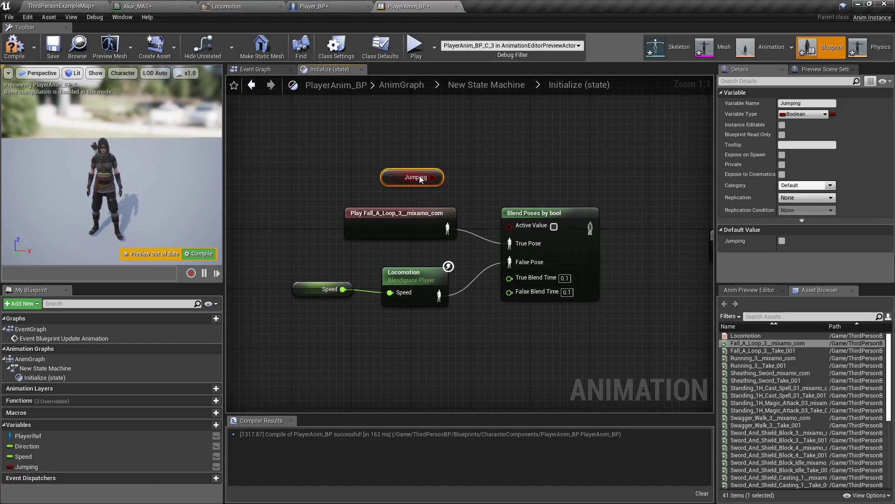
pyautogui.moveTo(434, 178); pyautogui.dragTo(509, 226)
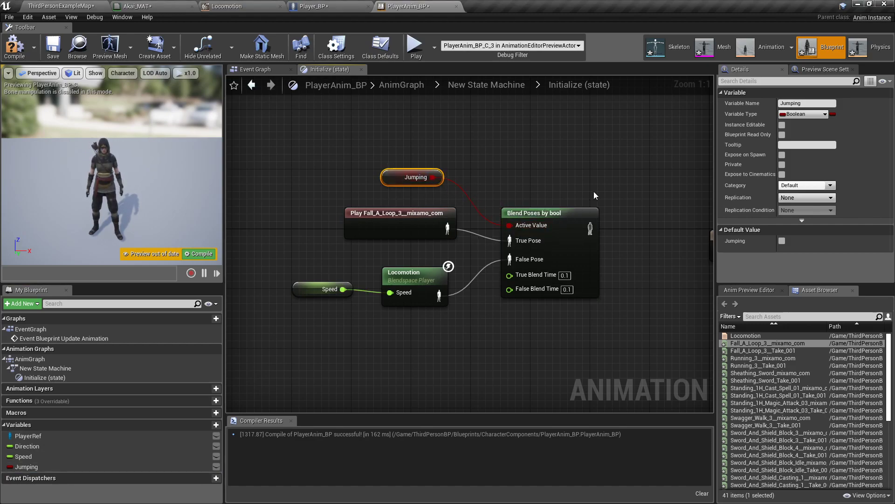
# Step: Connect the blend node's pose to Output Animation Pose, bring the output node closer, and compile the blueprint
pyautogui.moveTo(582, 205); pyautogui.dragTo(416, 176, button='right')
pyautogui.moveTo(424, 200); pyautogui.dragTo(505, 186)
pyautogui.moveTo(420, 326); pyautogui.dragTo(611, 328, button='right')
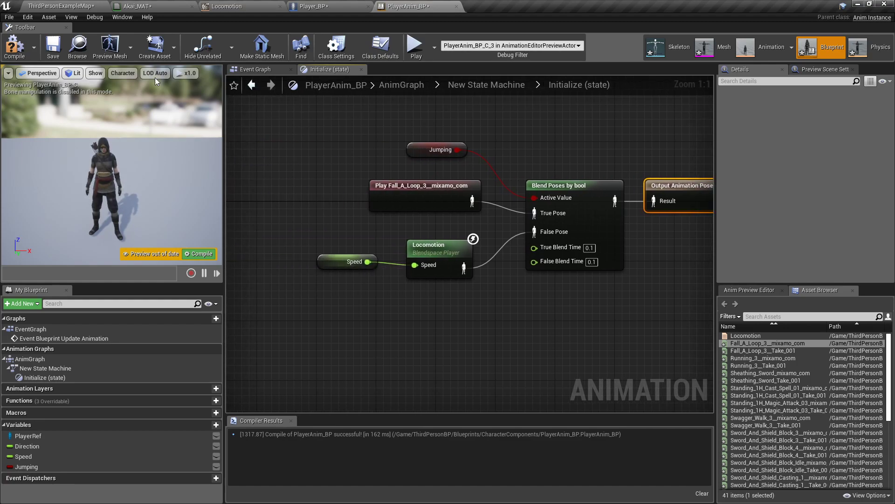
pyautogui.click(16, 51)
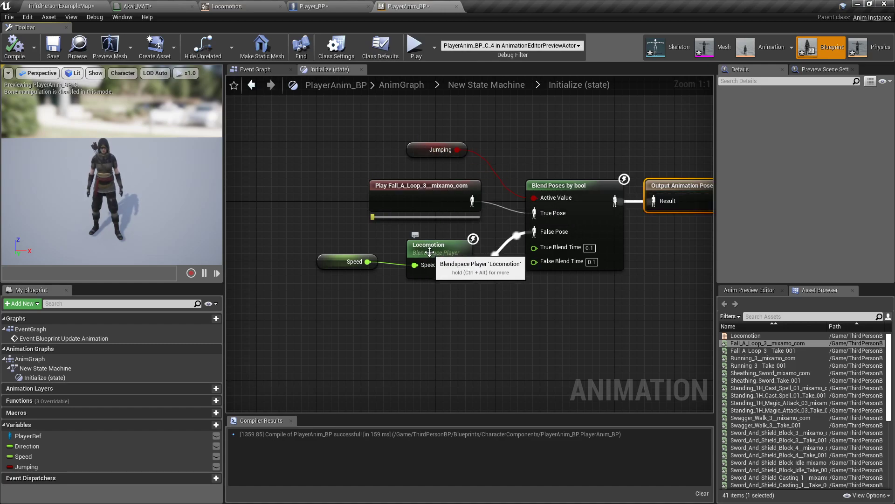
# Step: Preview the Fall_A_Loop_3__mixamo_com animation in its own editor and return to PlayerAnim_BP
pyautogui.doubleClick(443, 217)
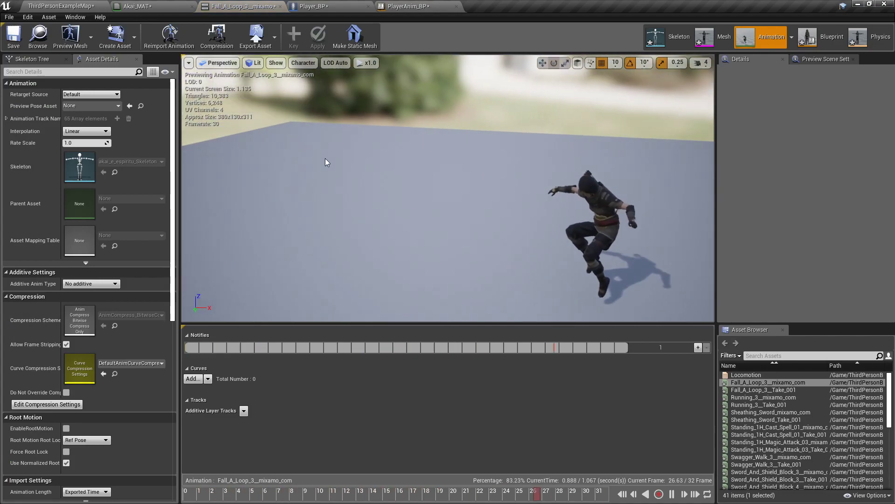
pyautogui.click(405, 6)
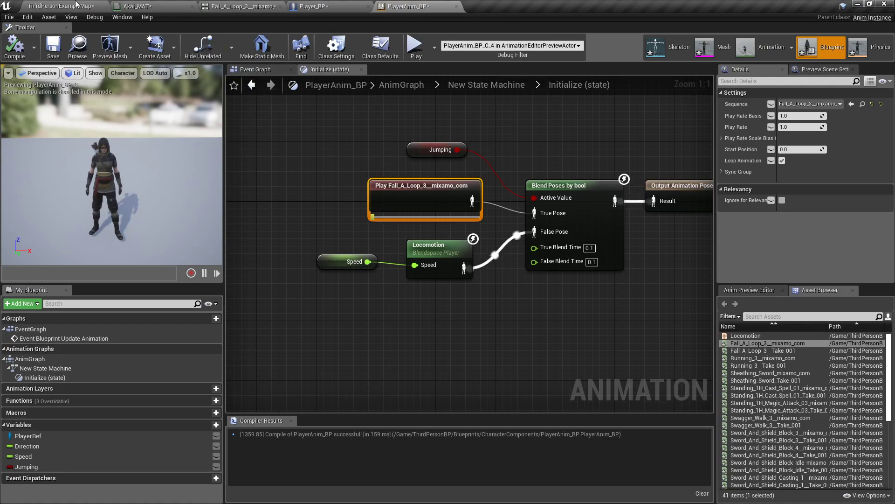
# Step: Return to the ThirdPersonExampleMap level and save all modified content
pyautogui.click(62, 6)
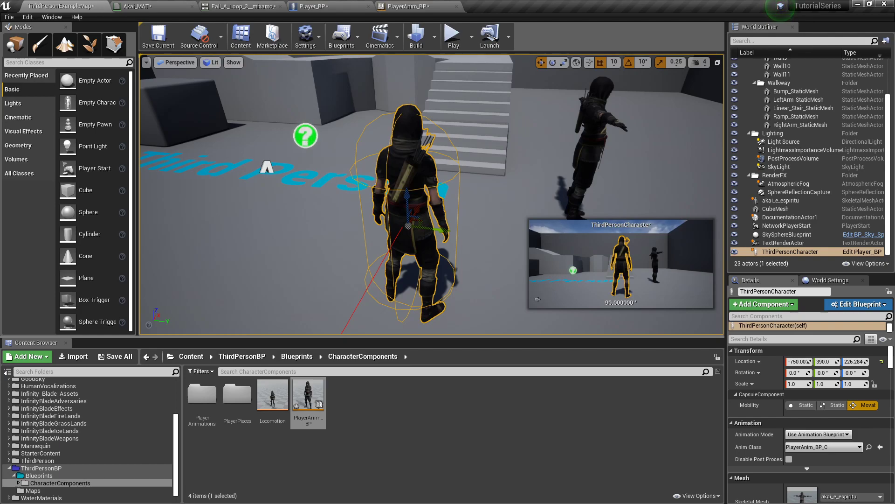
pyautogui.click(113, 360)
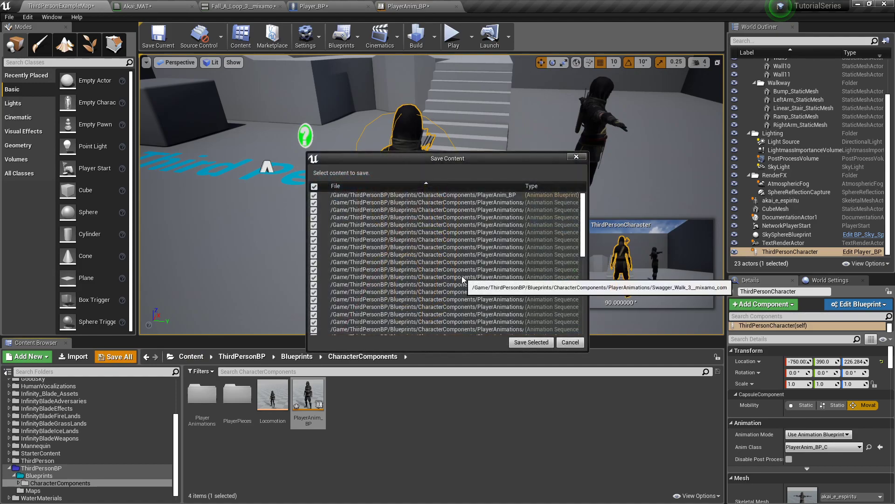
pyautogui.click(530, 343)
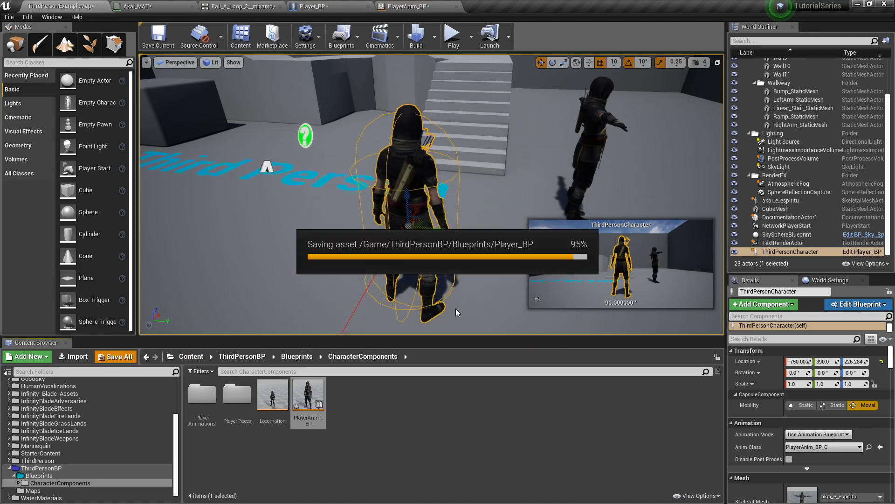
# Step: Play the level and test the character's idle, running and jumping animations by moving in several directions and jumping
pyautogui.click(452, 35)
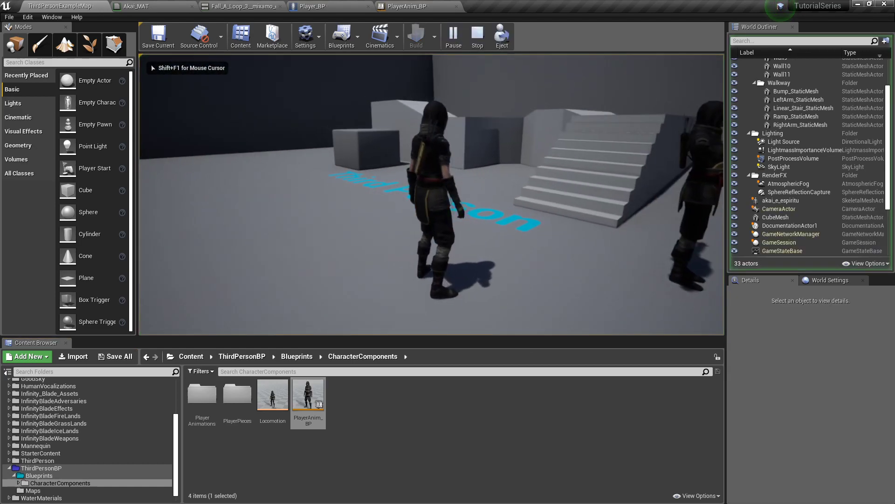
pyautogui.press('a')
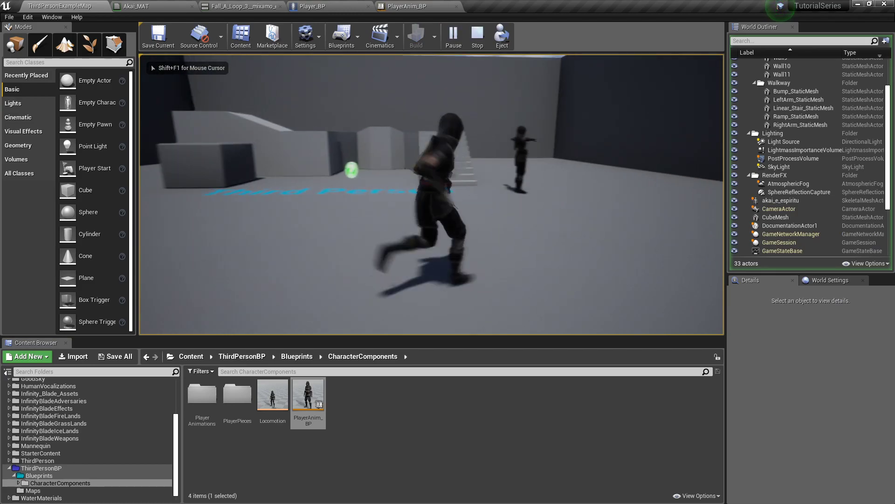
pyautogui.press('space')
pyautogui.press('w')
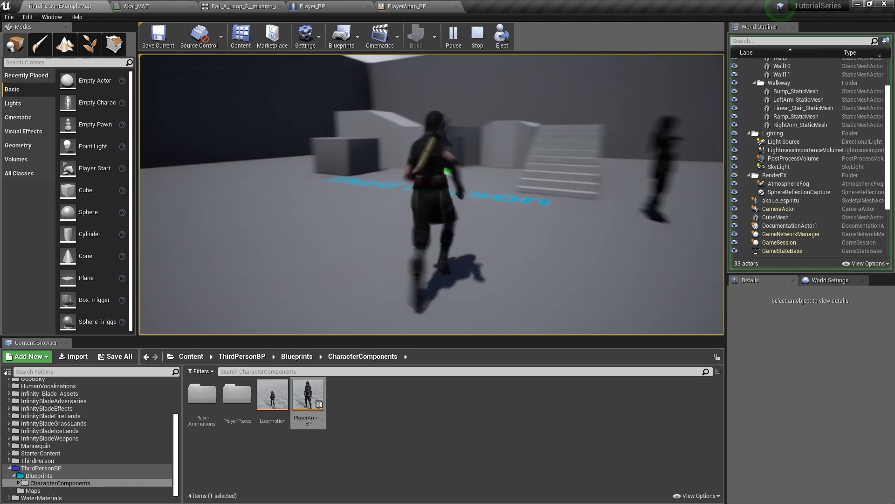
pyautogui.press('w')
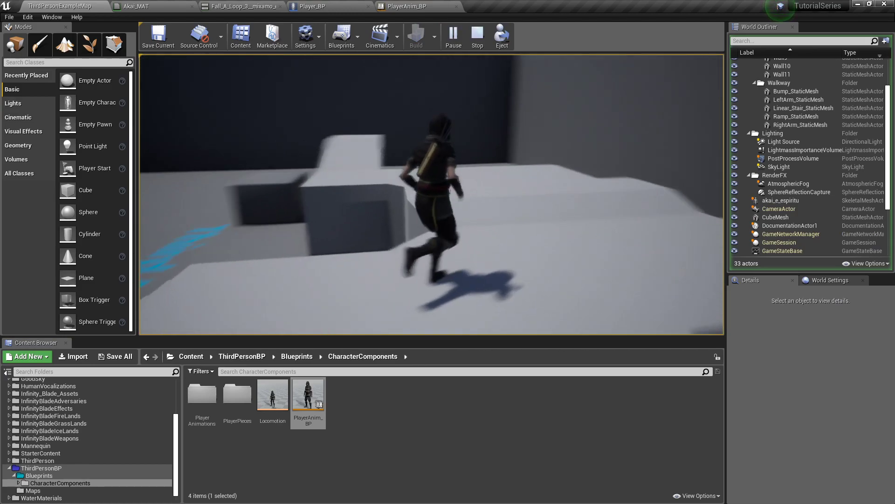
pyautogui.press('space')
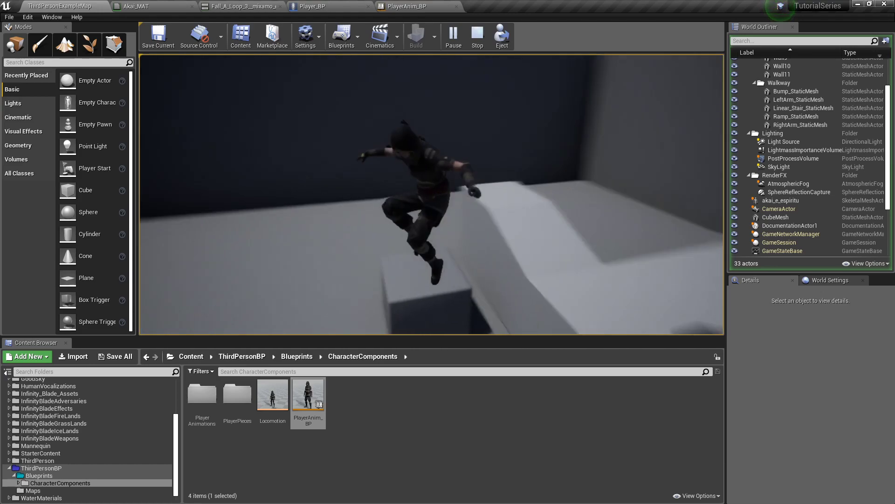
pyautogui.press('s')
pyautogui.press('w')
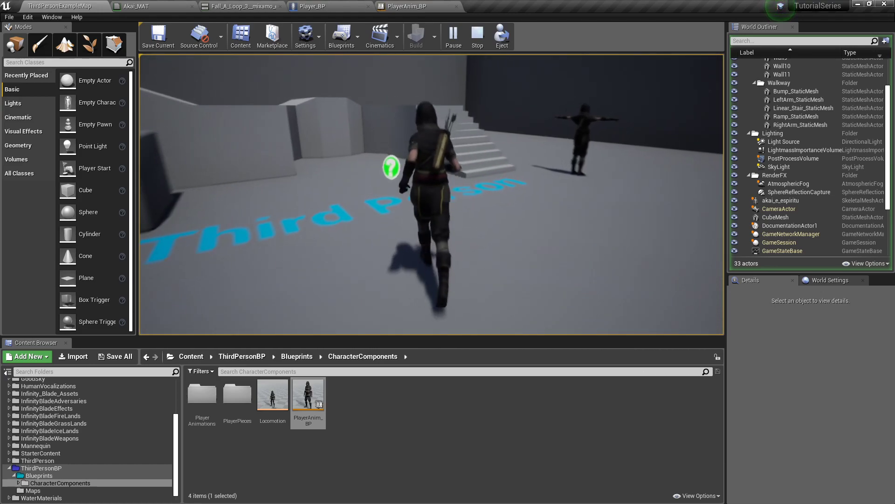
pyautogui.press('s')
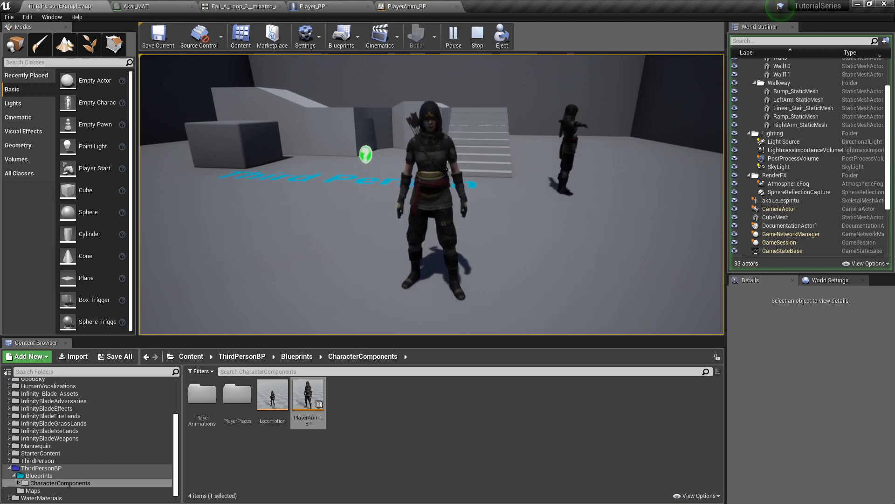
pyautogui.press('w')
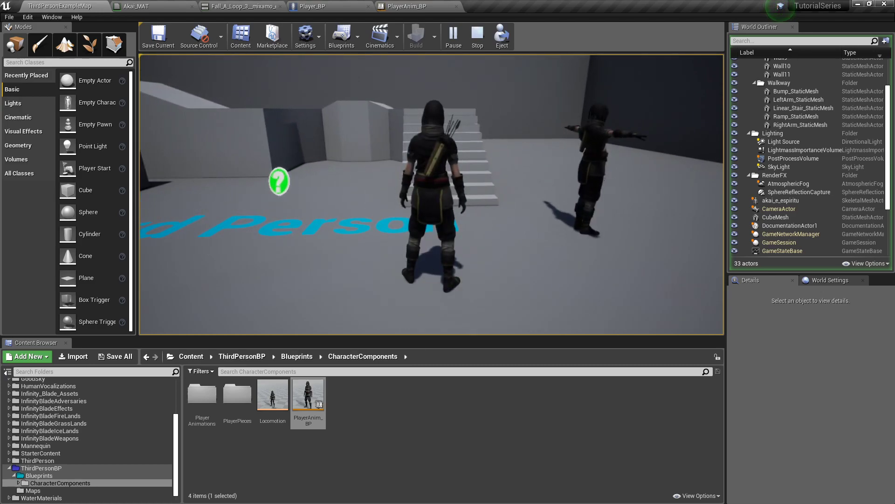
pyautogui.press('a')
pyautogui.press('s')
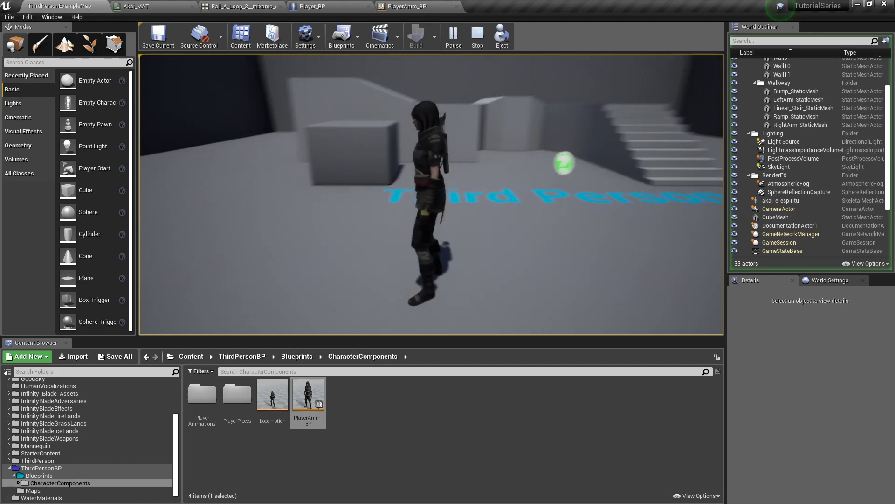